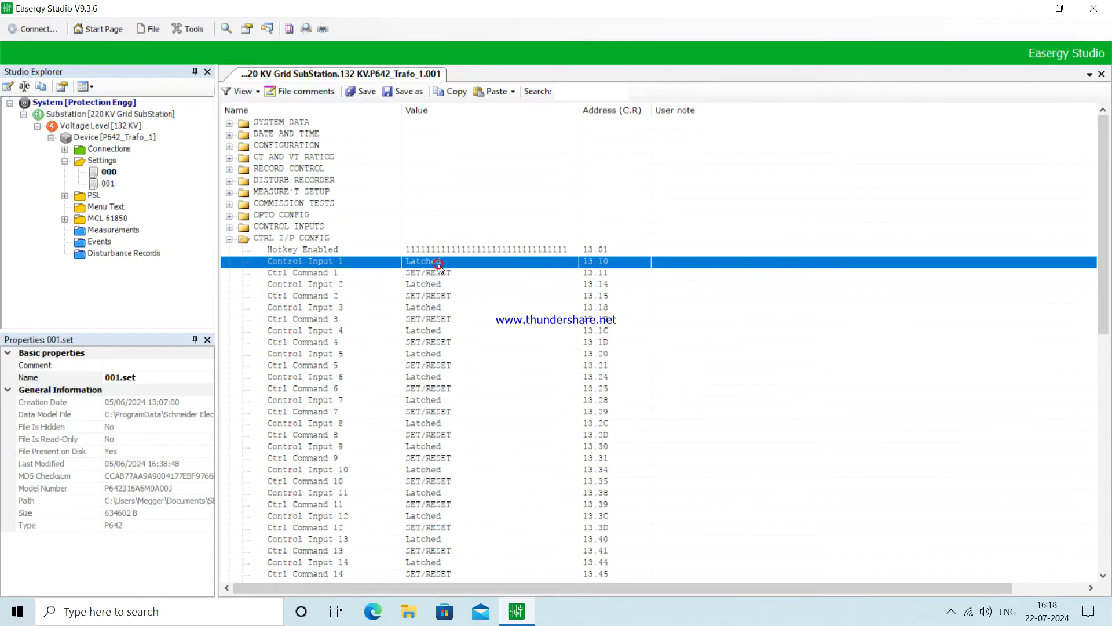
Look at the available setting options for Control Input 1 in the control input configuration
double_click(439, 264)
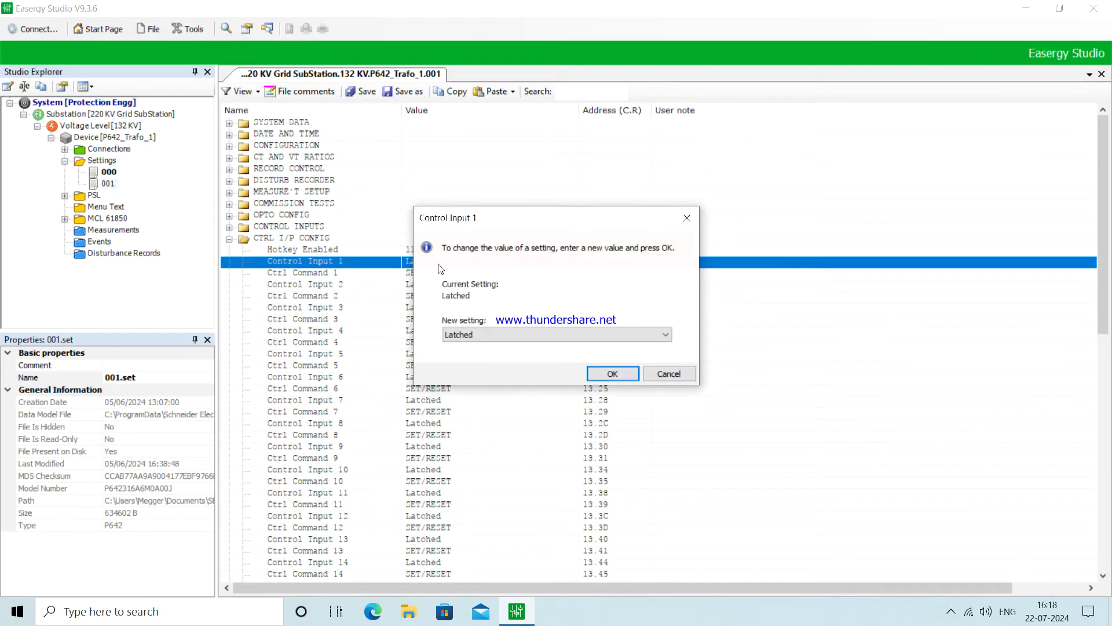
click(469, 334)
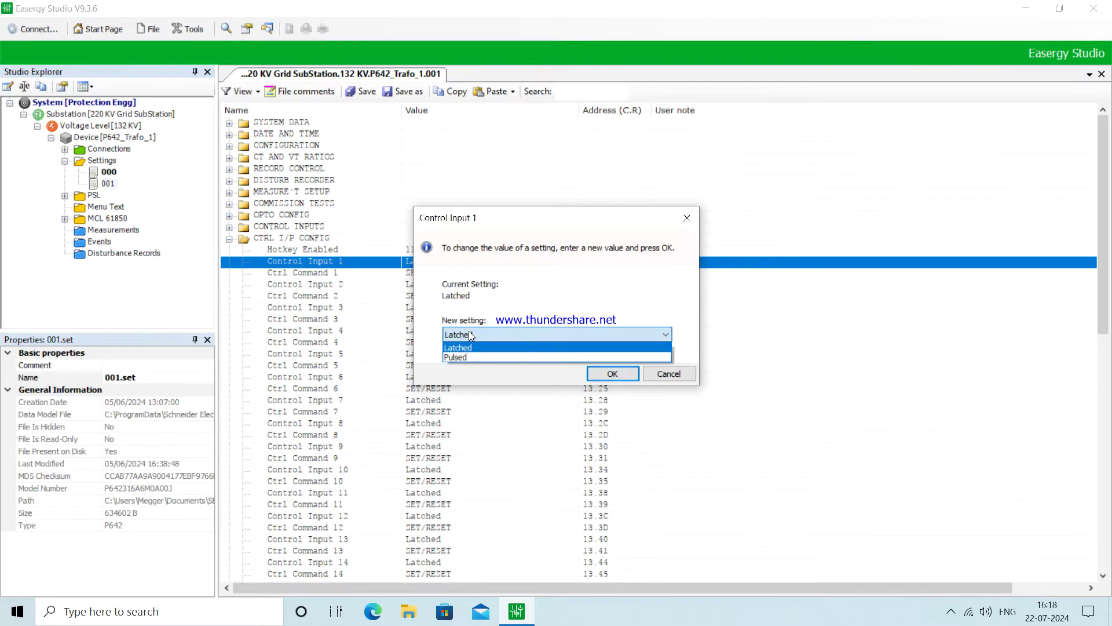
click(468, 334)
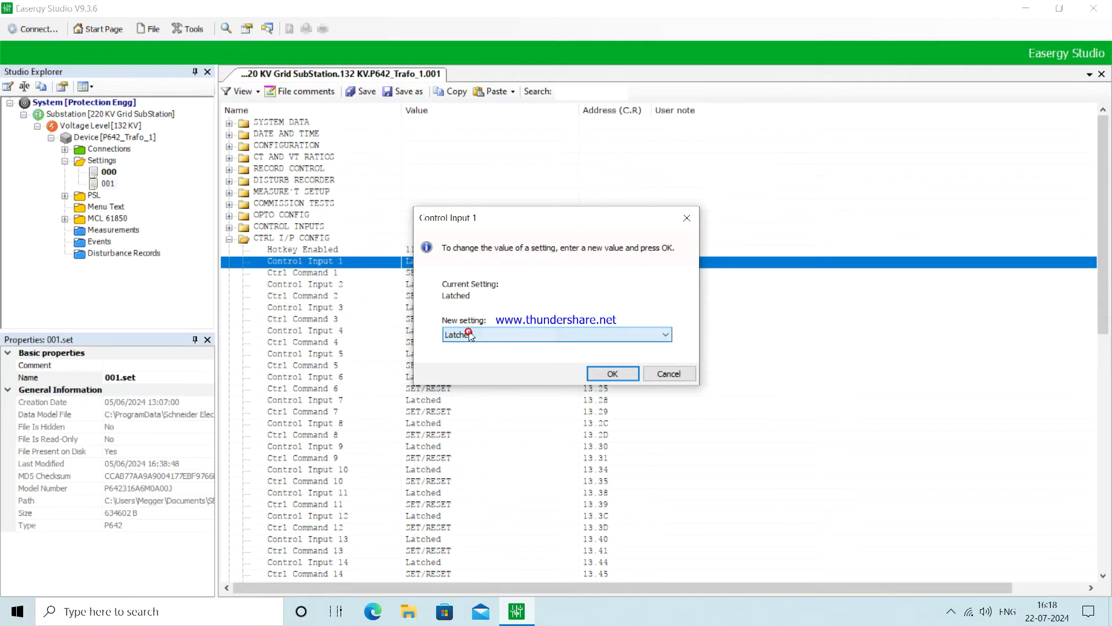
click(612, 374)
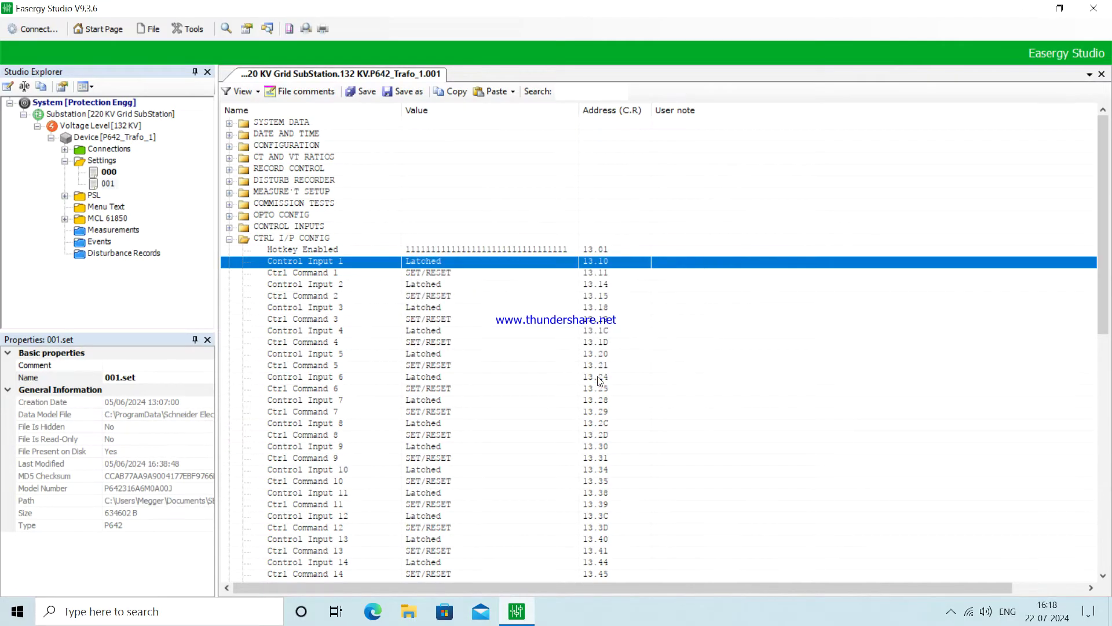
Set Control Input 1 in the control input configuration to Pulsed
double_click(424, 262)
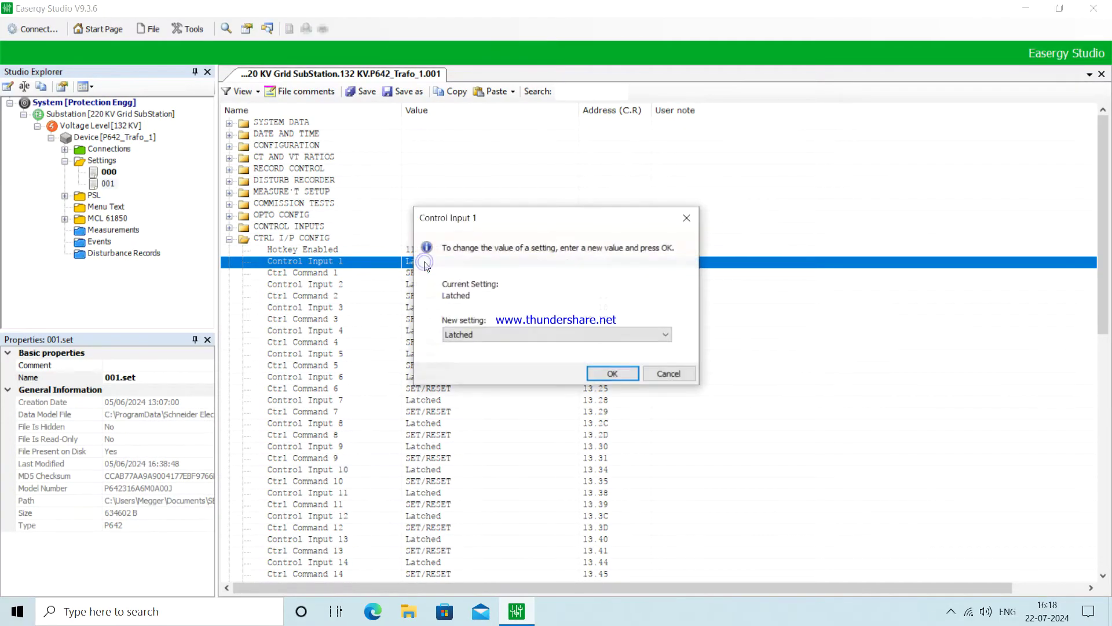
click(460, 334)
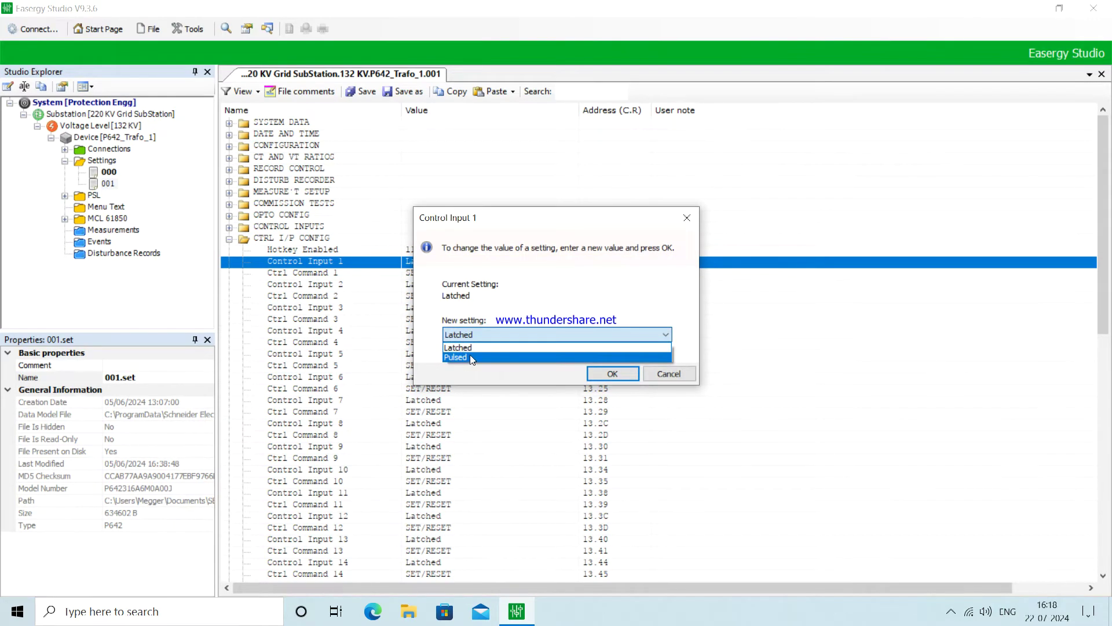
click(469, 356)
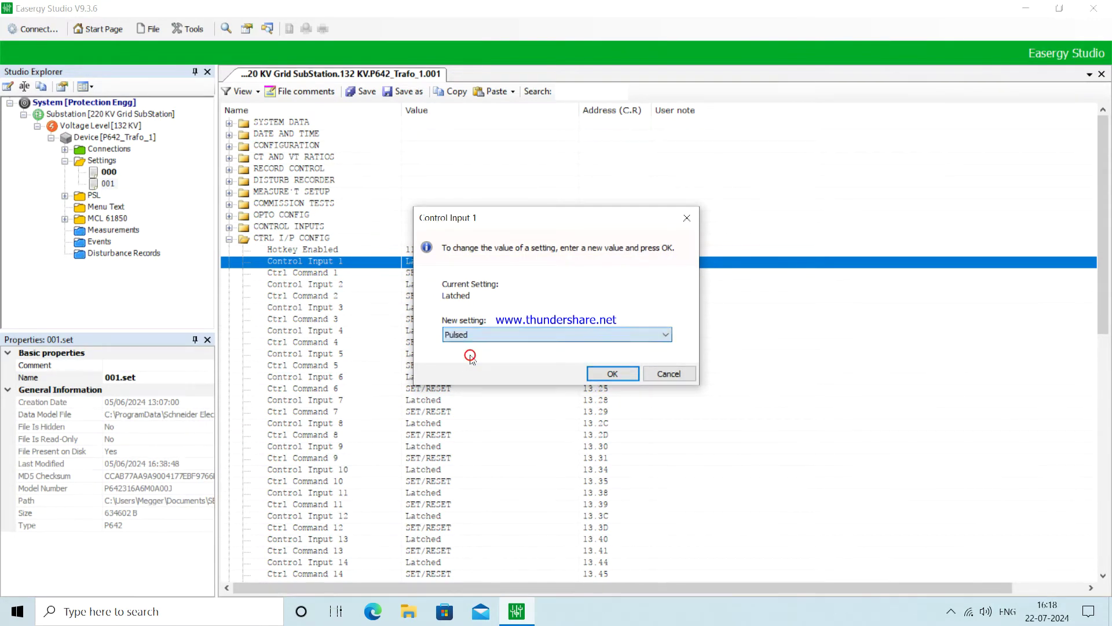
click(609, 376)
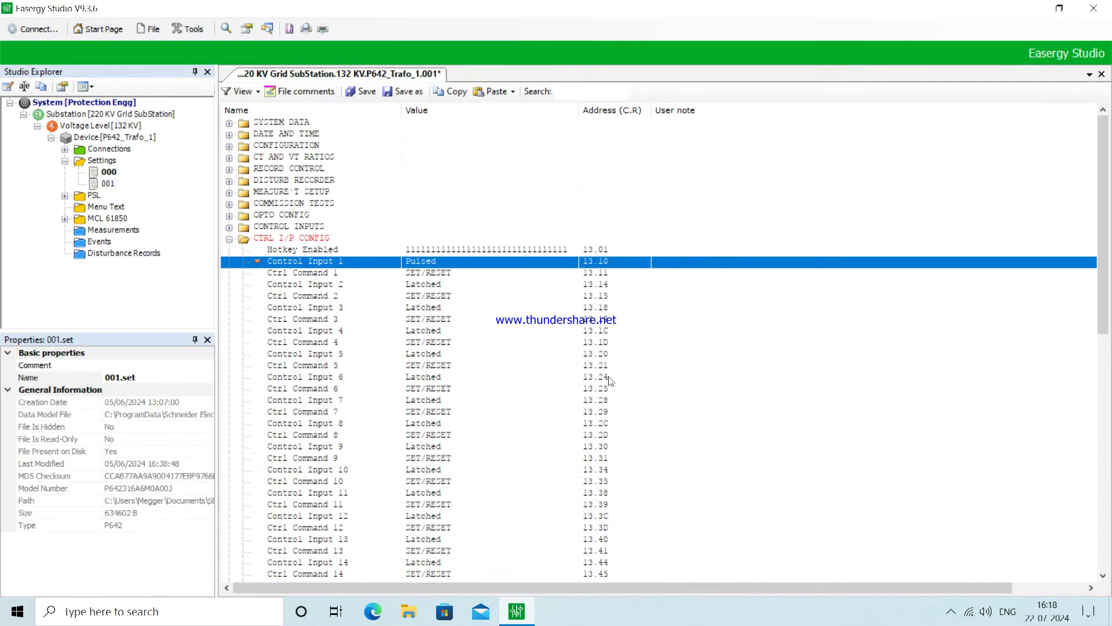
Set Ctrl Command 1 in the control input configuration to ON/OFF
double_click(432, 272)
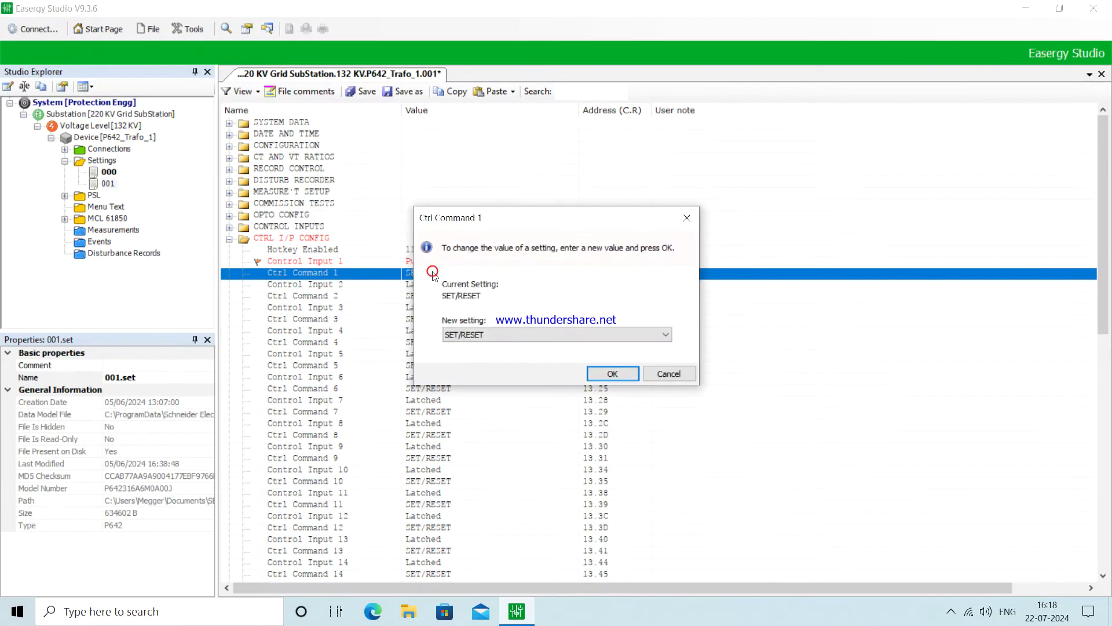
click(487, 336)
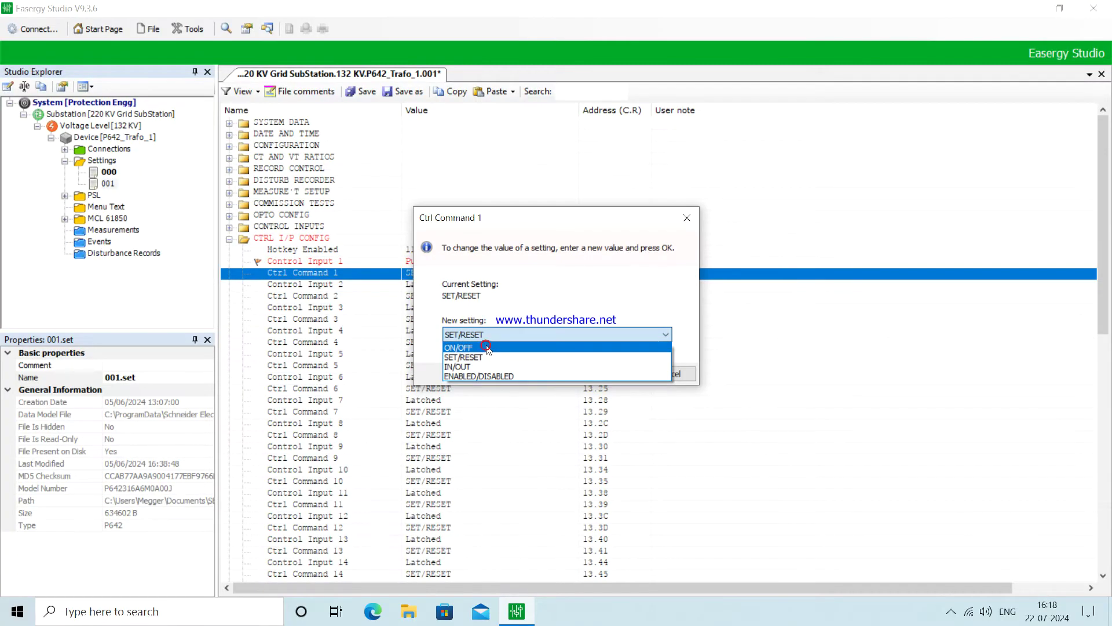
click(488, 348)
click(612, 374)
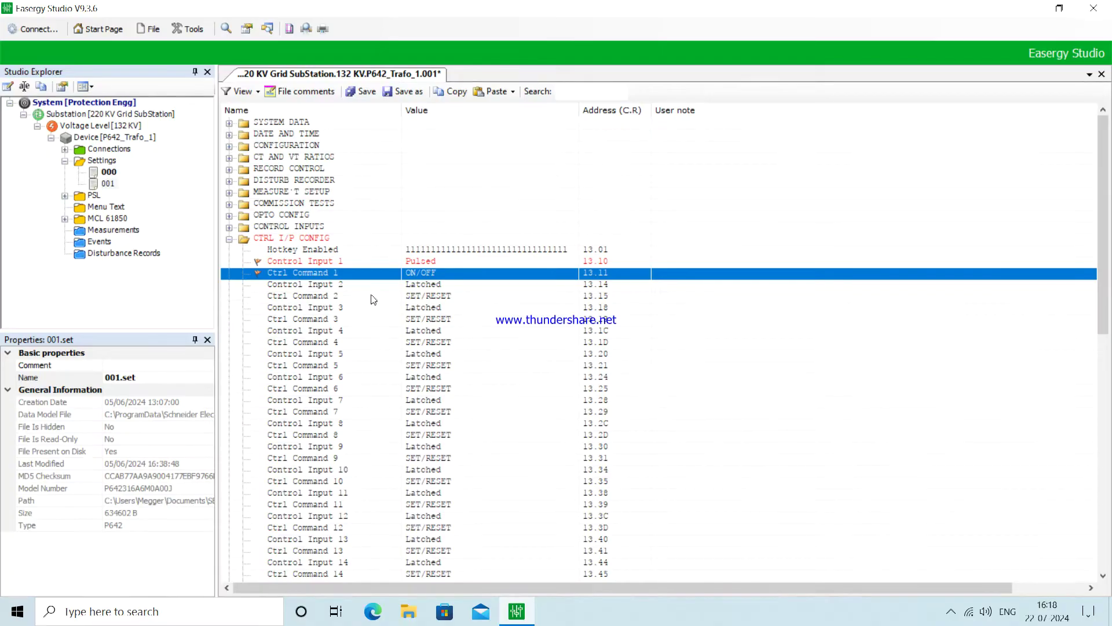
Try to set Control Input 2 in the control input configuration to Pulsed
double_click(430, 290)
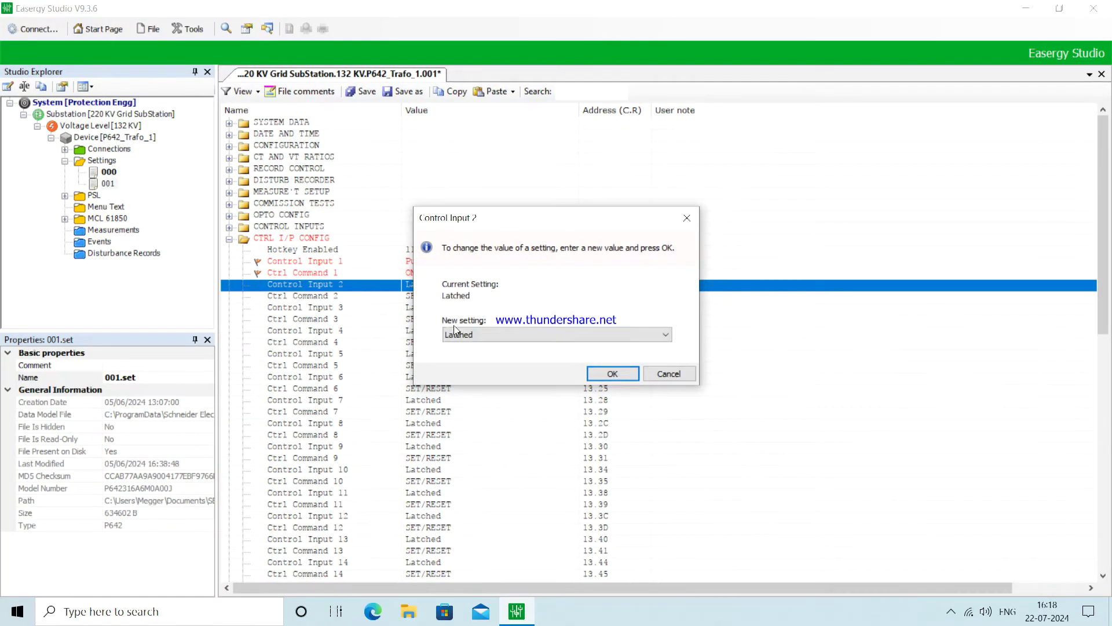
click(467, 337)
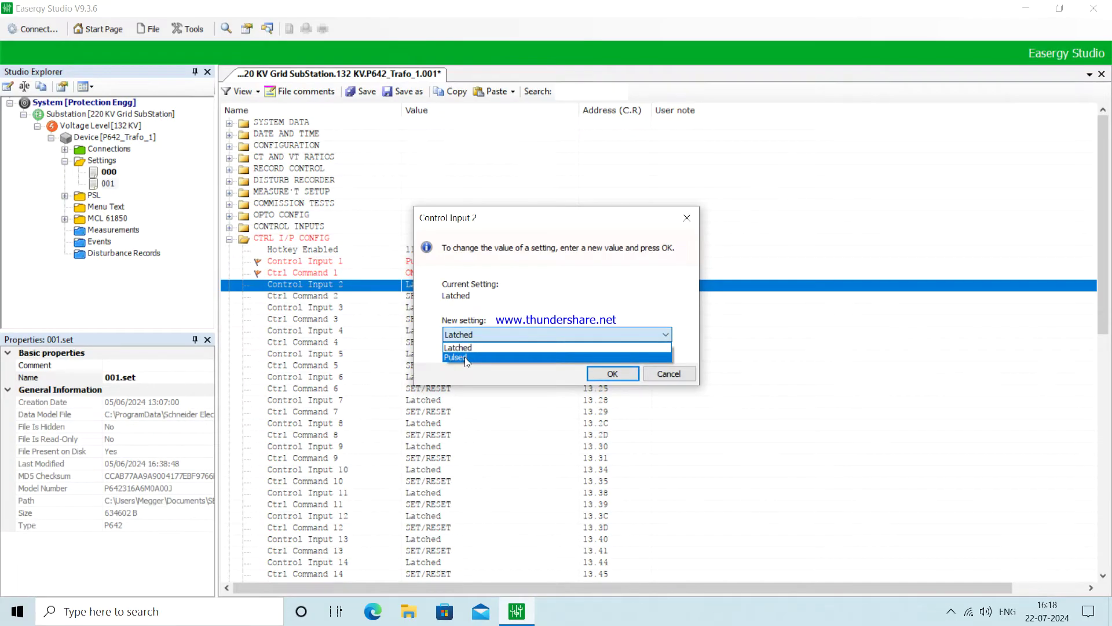
click(540, 371)
click(598, 375)
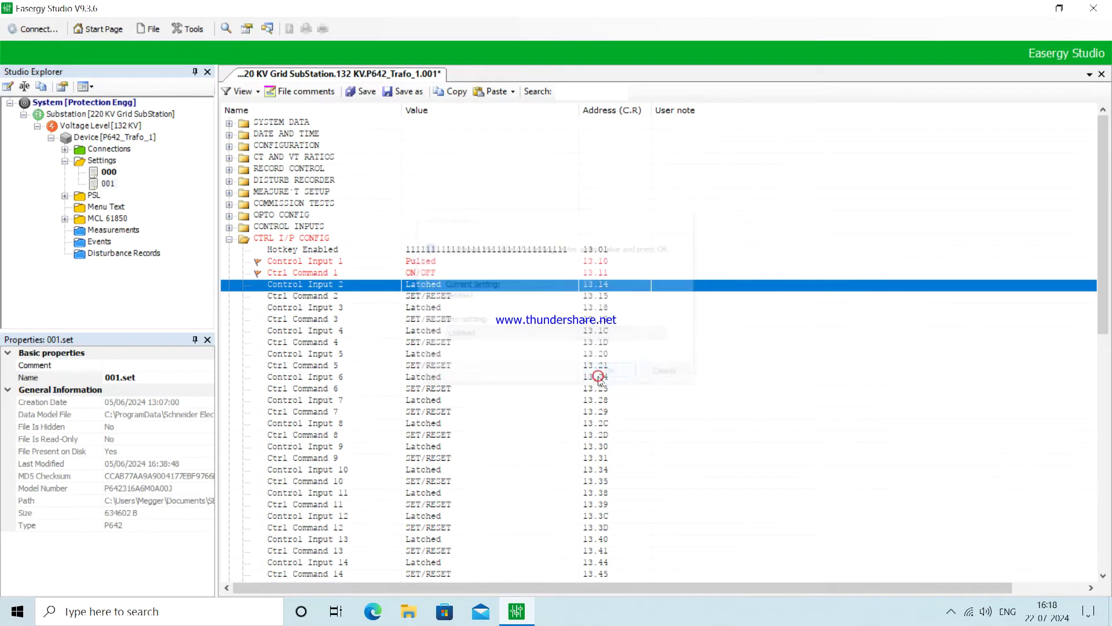
Set Ctrl Command 2 in the control input configuration to ENABLED/DISABLED
double_click(425, 298)
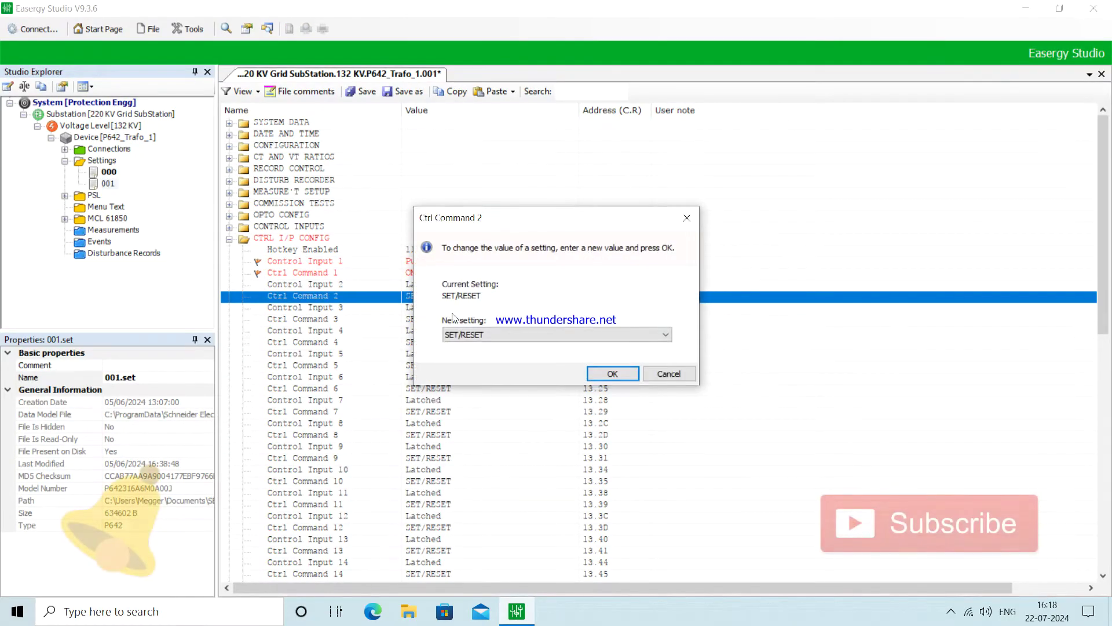
click(462, 336)
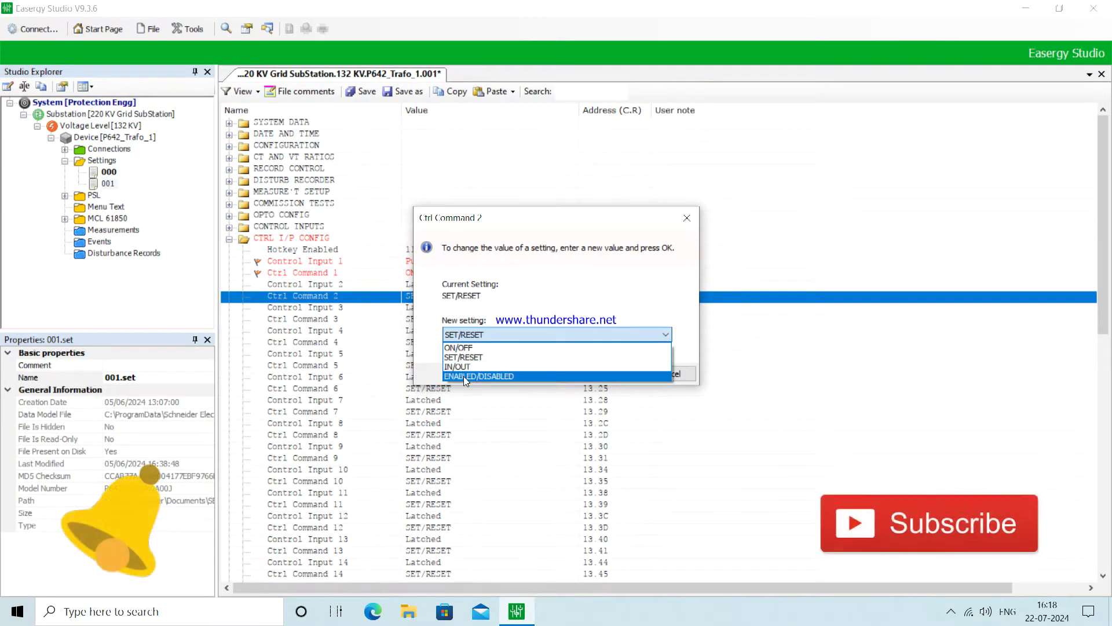
click(464, 376)
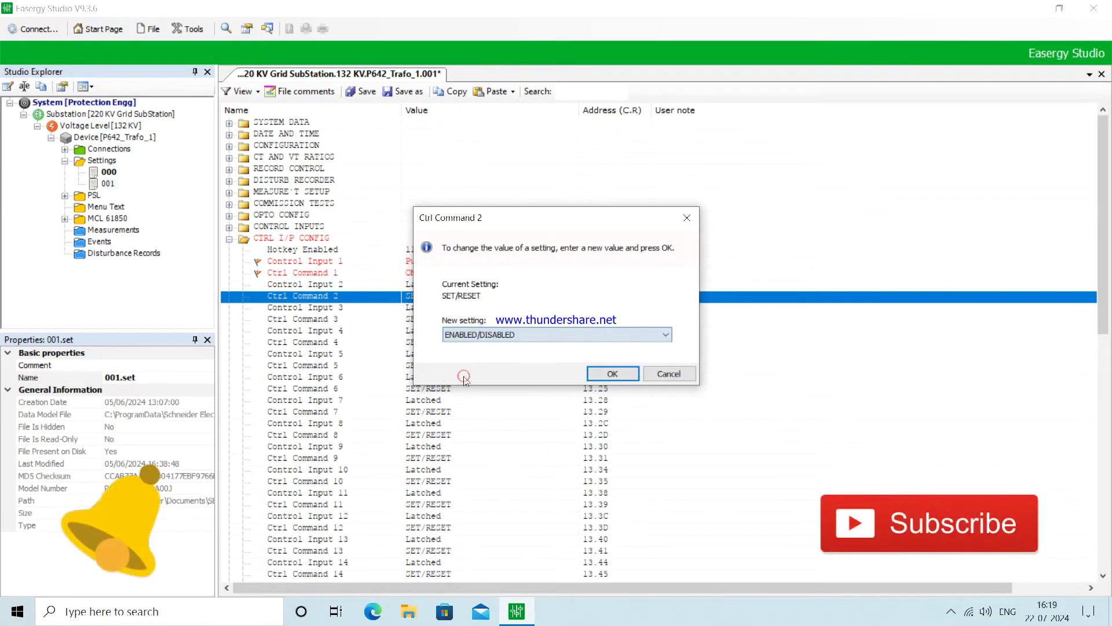
click(608, 377)
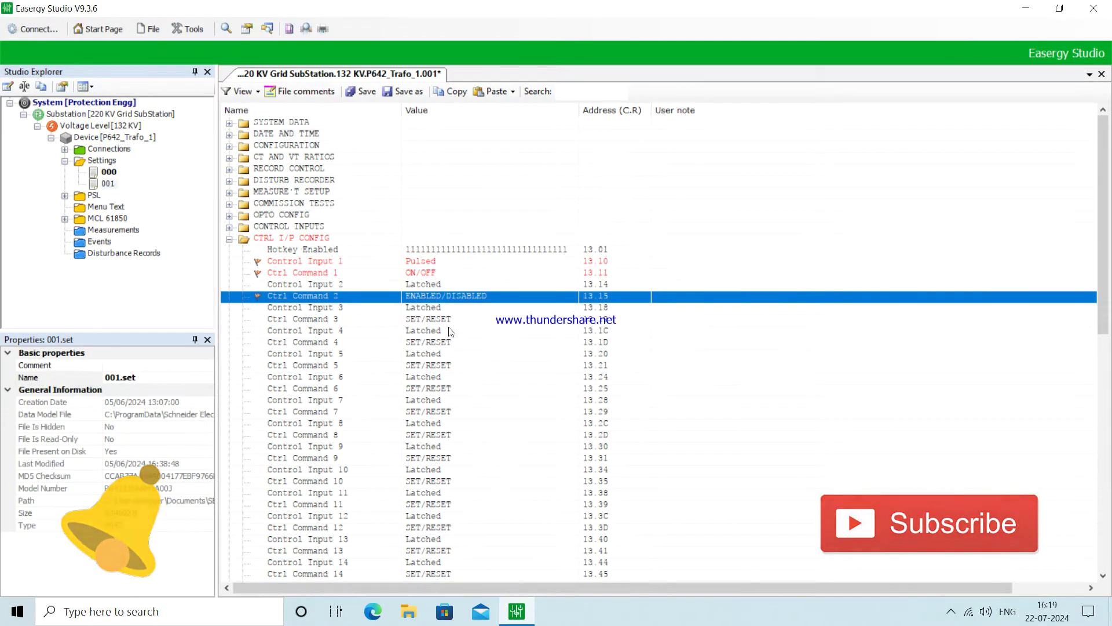
Change the Relay 3 label in the Group 1 output labels to "CB ON"
click(230, 240)
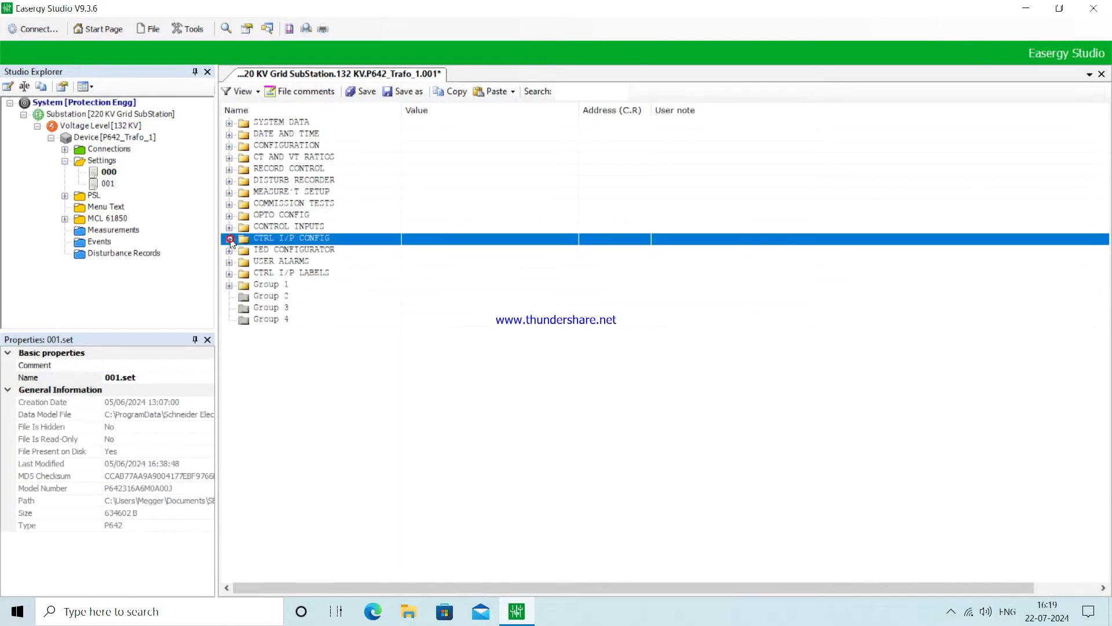
click(230, 277)
click(229, 286)
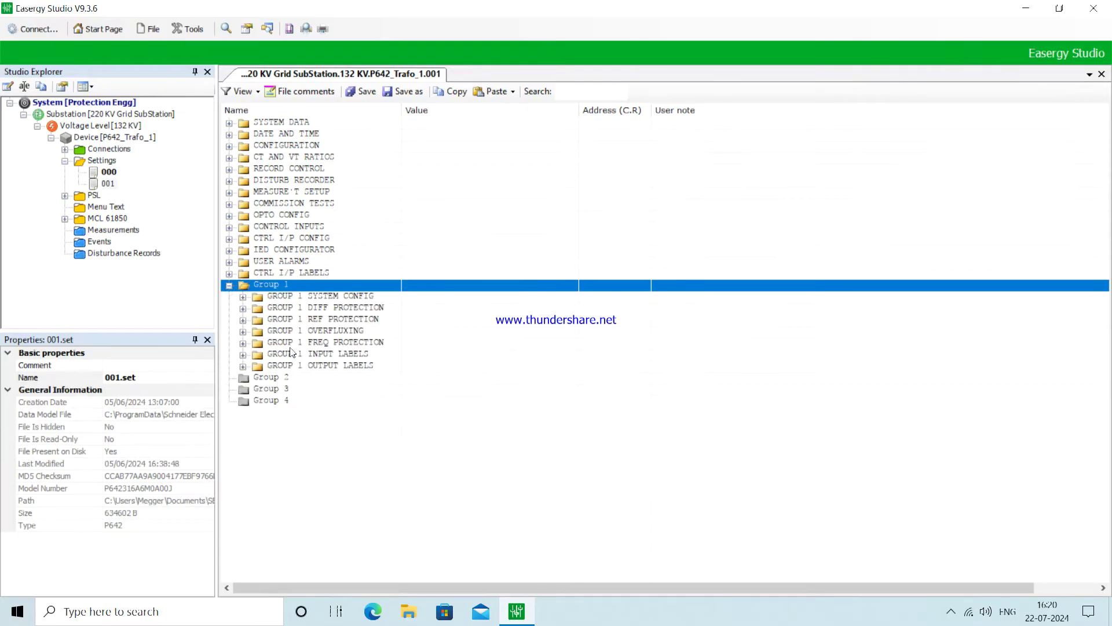
click(244, 367)
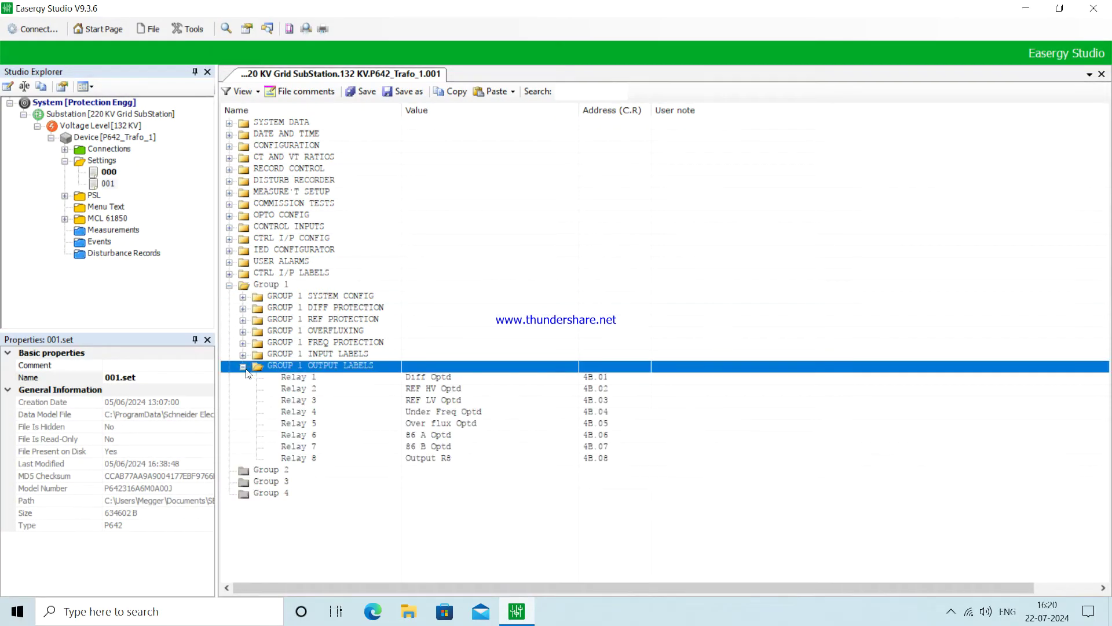
double_click(433, 401)
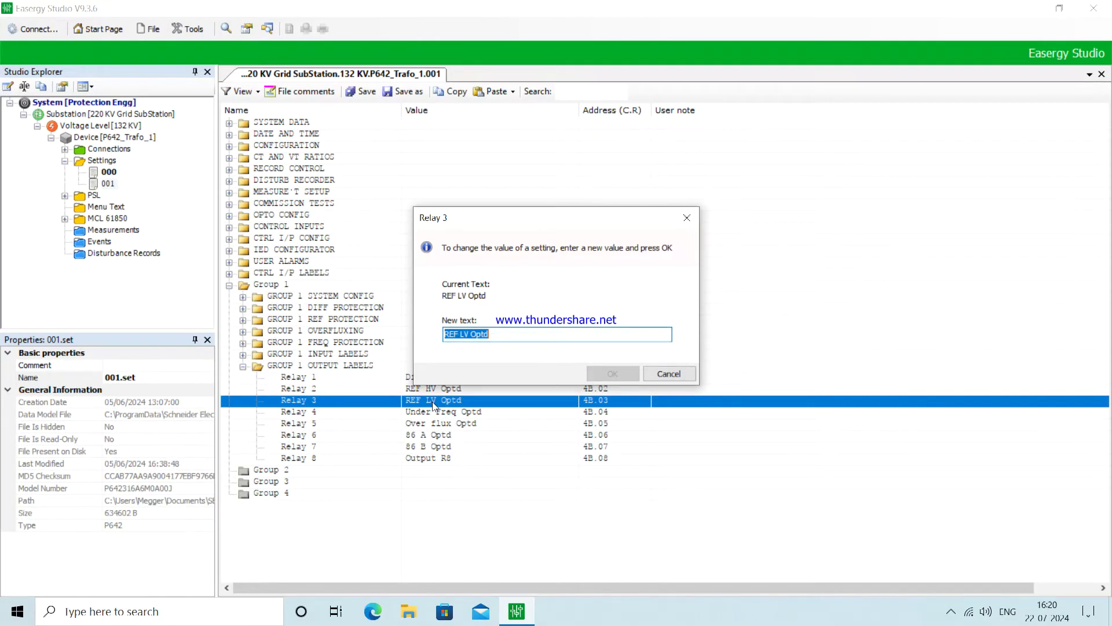
text(CB O)
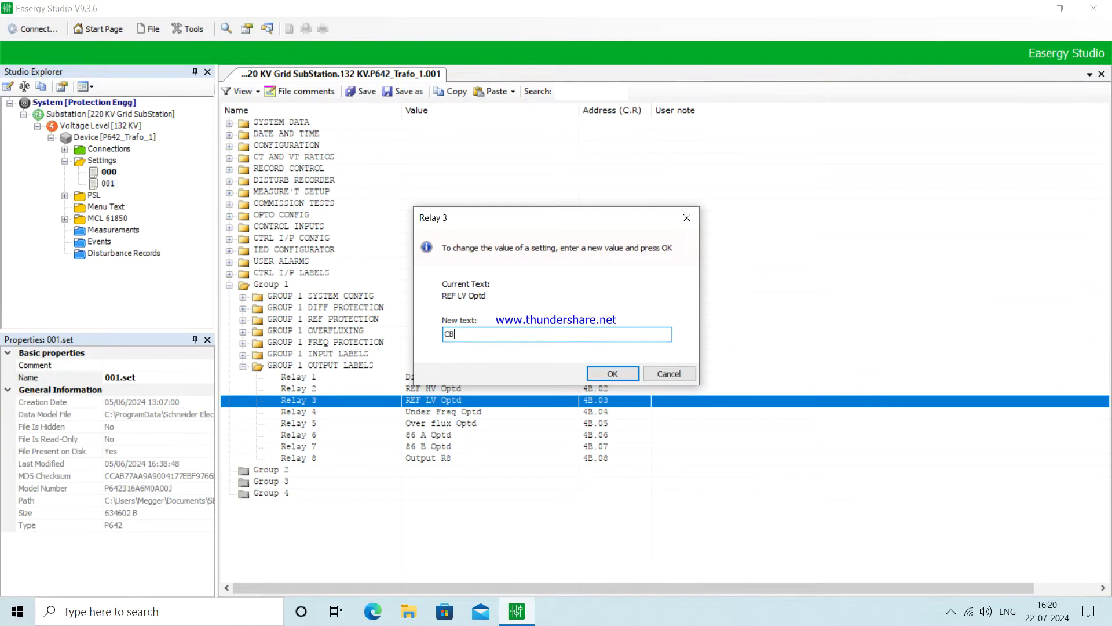
text(N)
click(613, 374)
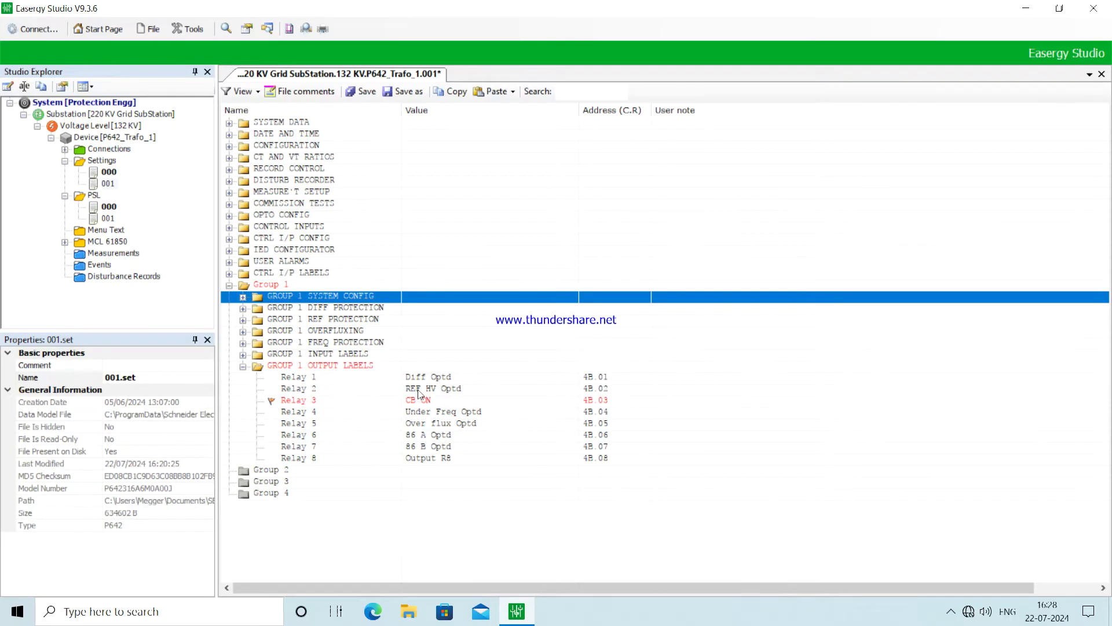
Change the Relay 2 label in the Group 1 output labels to "CB OFF"
double_click(419, 389)
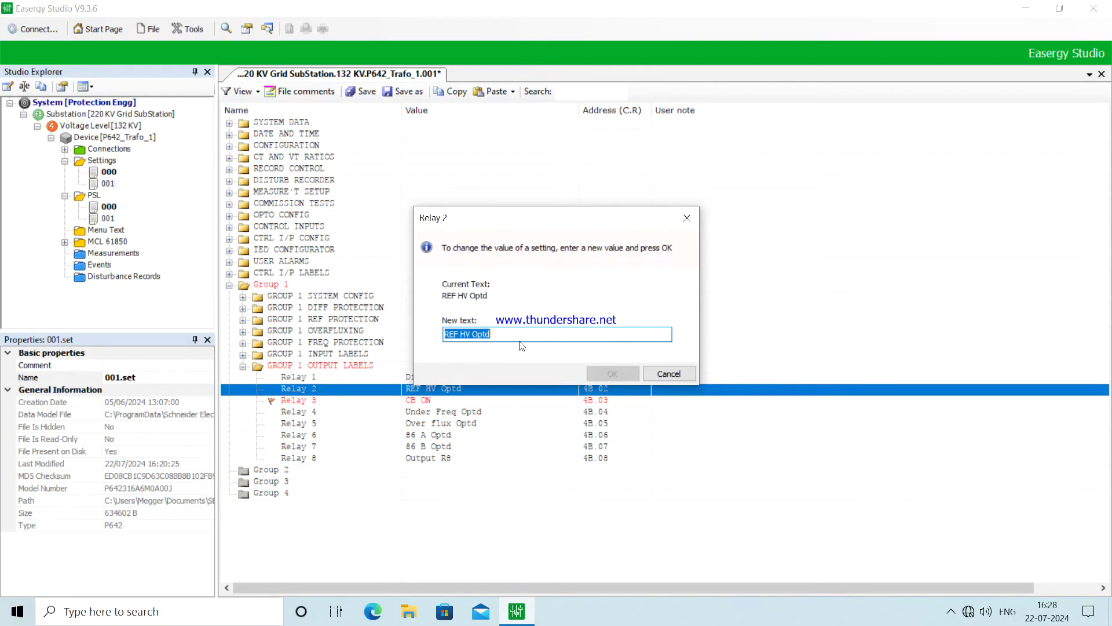
text(CB)
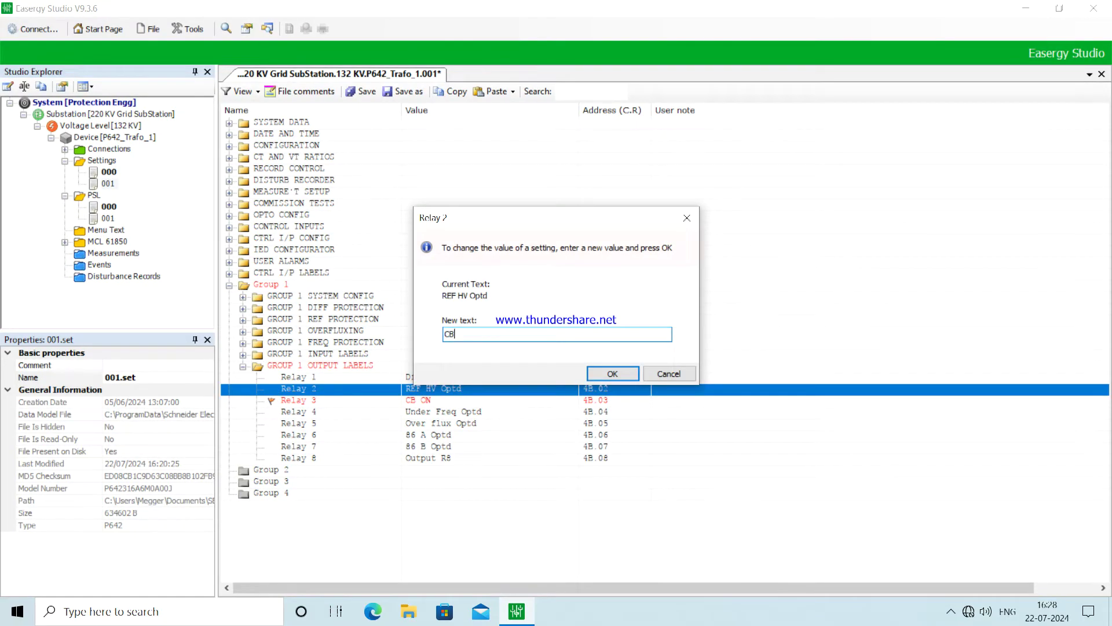
text( OFF)
click(598, 377)
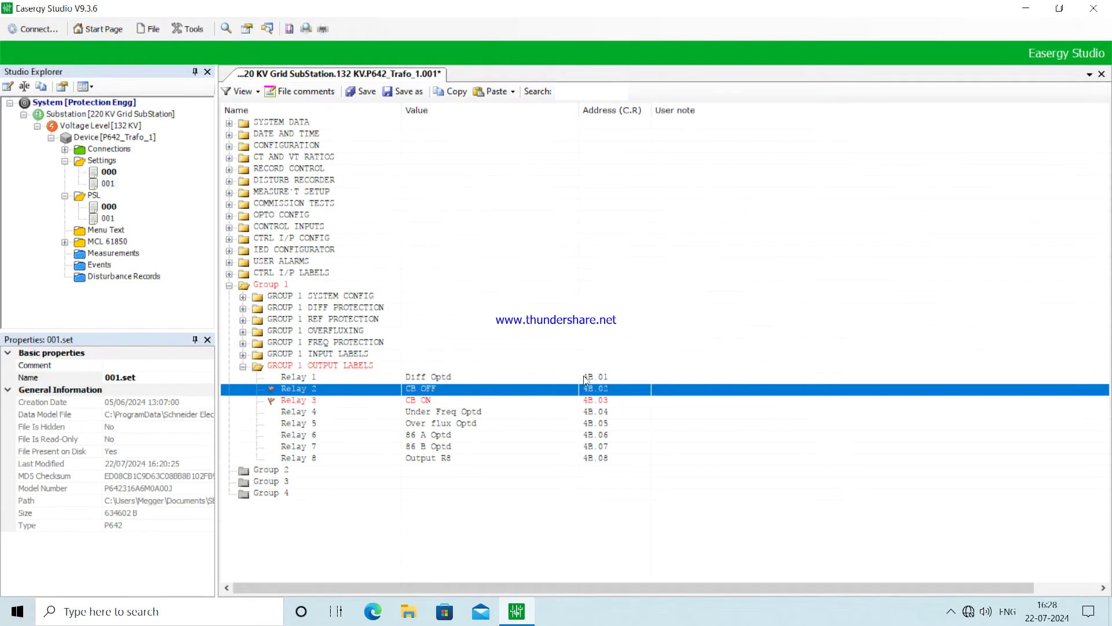
Return to the CTRL I/P CONFIG settings and set Control Input 2 to Pulsed
click(229, 286)
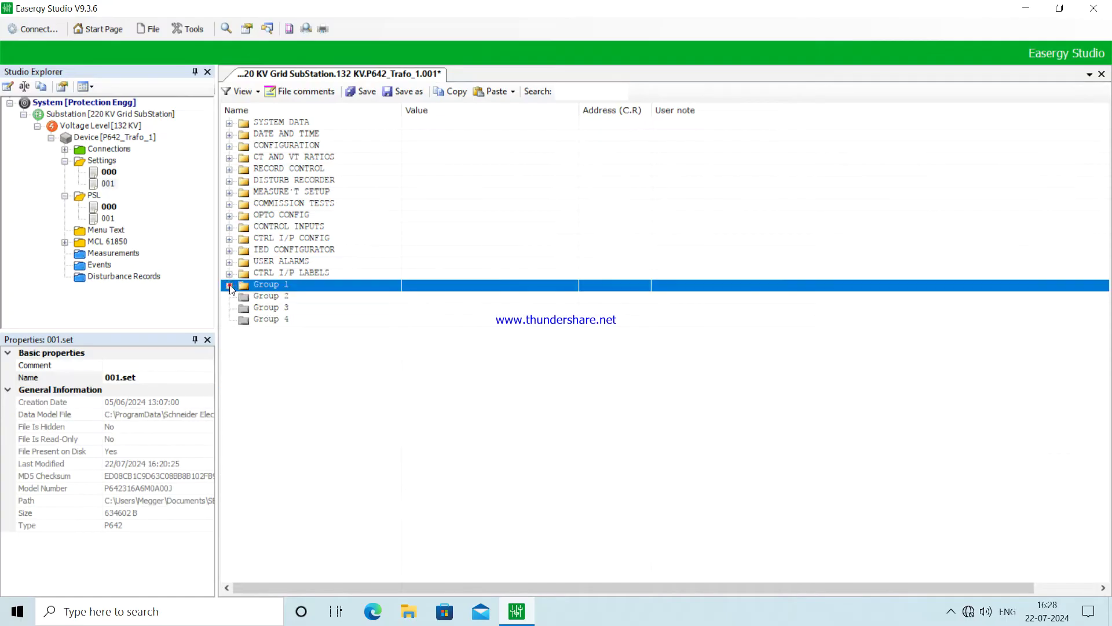
click(228, 239)
click(229, 239)
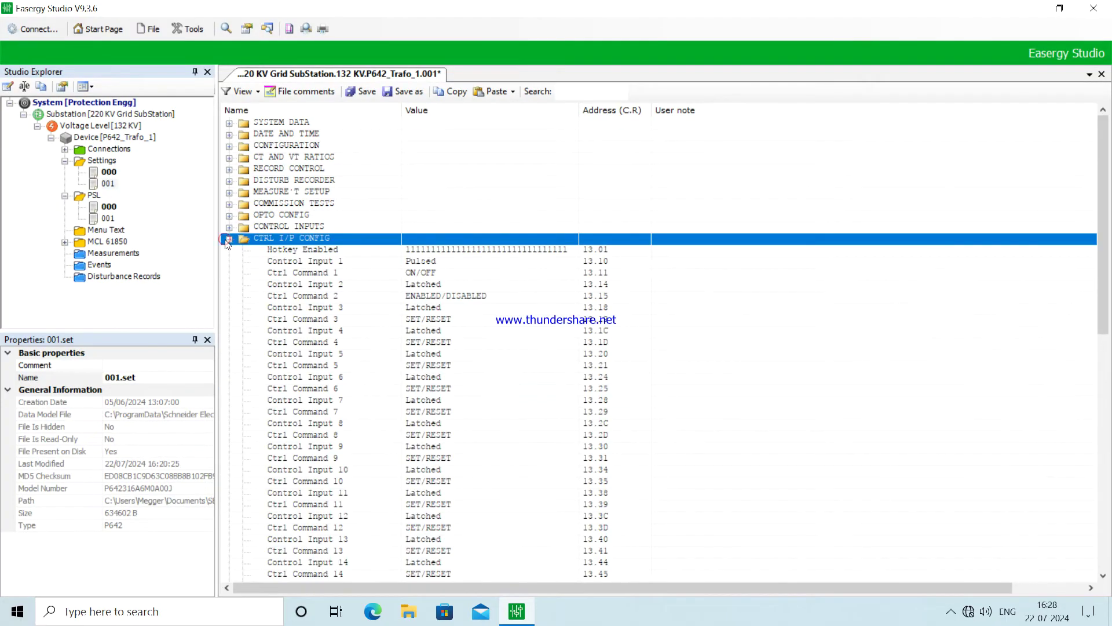
double_click(427, 286)
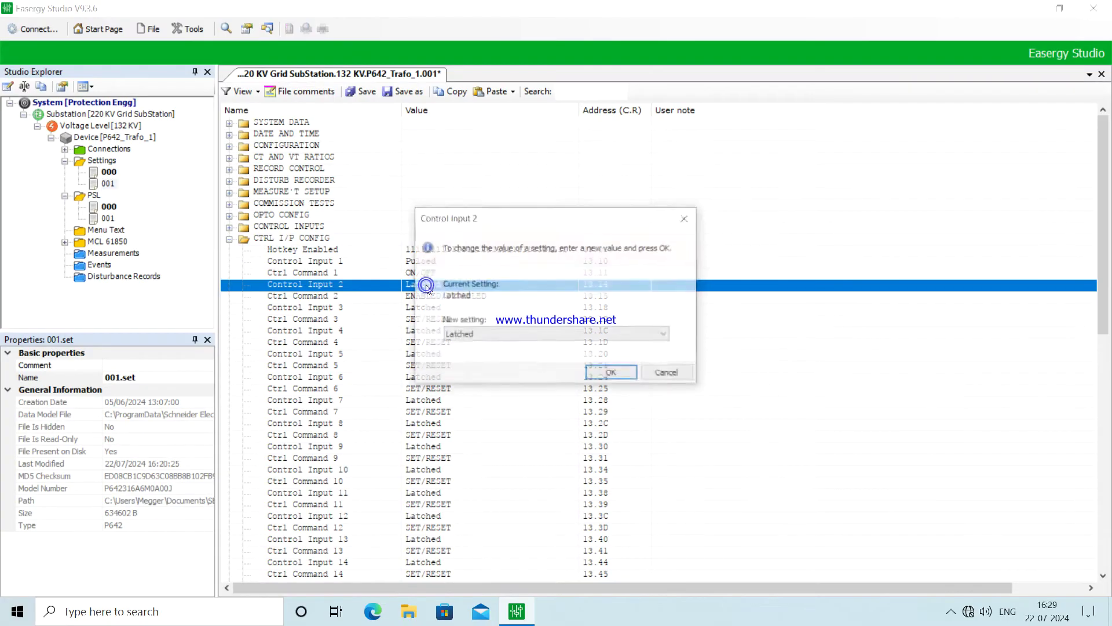
click(467, 335)
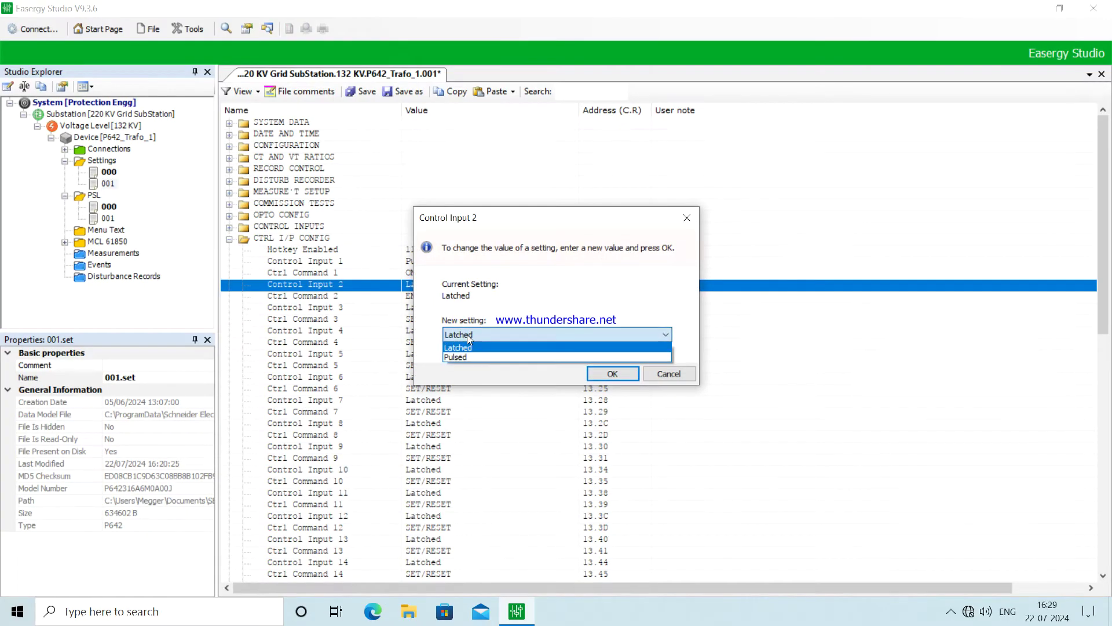
click(466, 359)
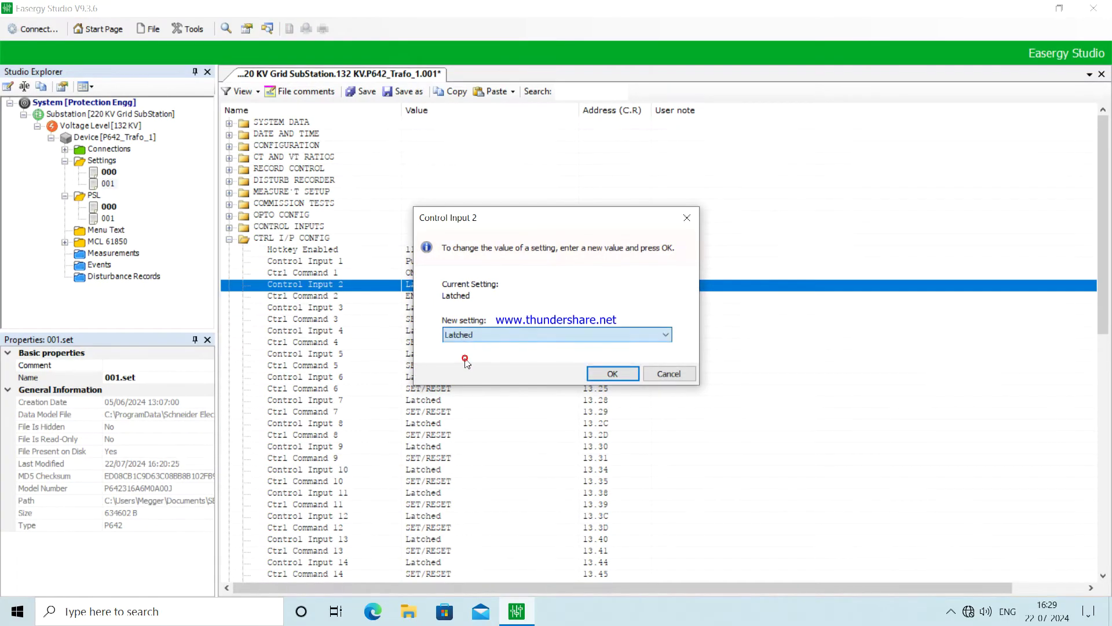
click(613, 374)
Set Ctrl Command 2 in the CTRL I/P CONFIG settings to ON/OFF
double_click(449, 297)
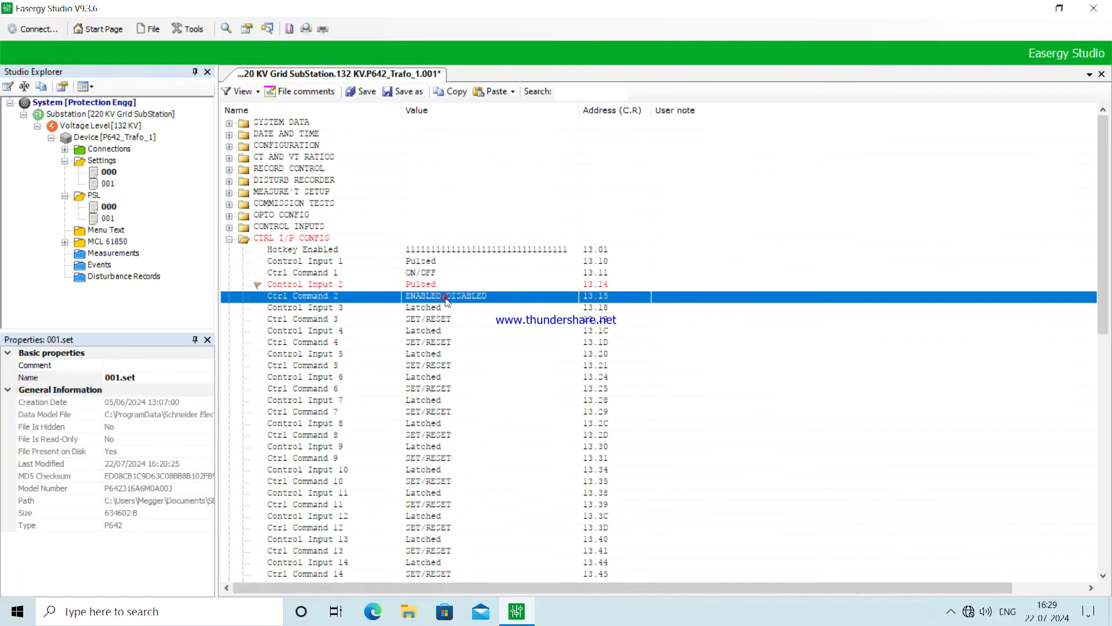
click(455, 335)
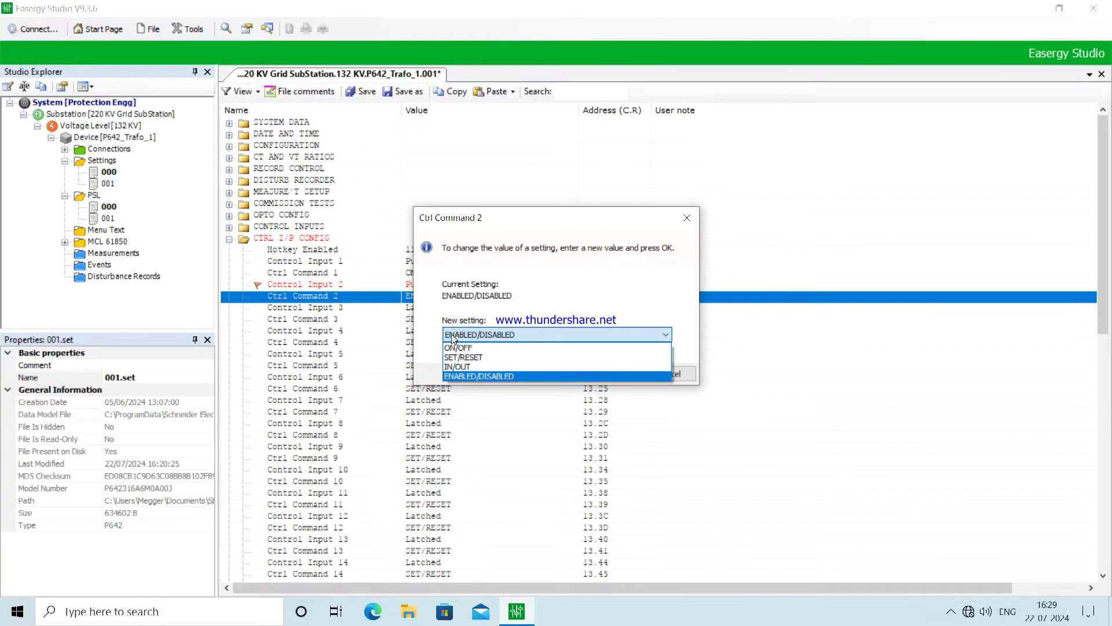
click(457, 347)
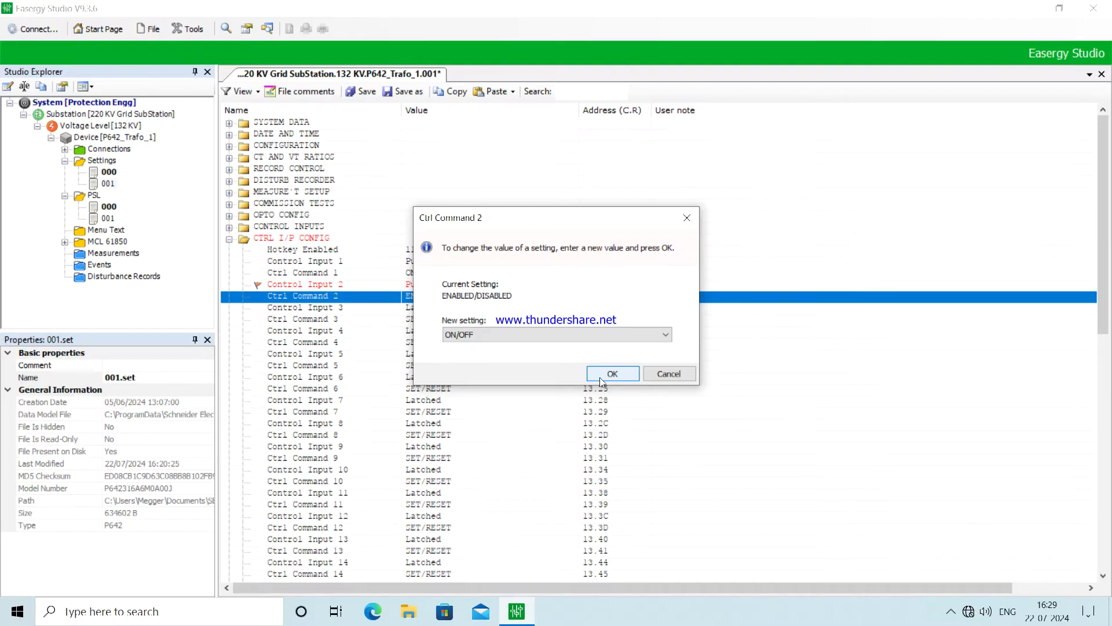
click(600, 378)
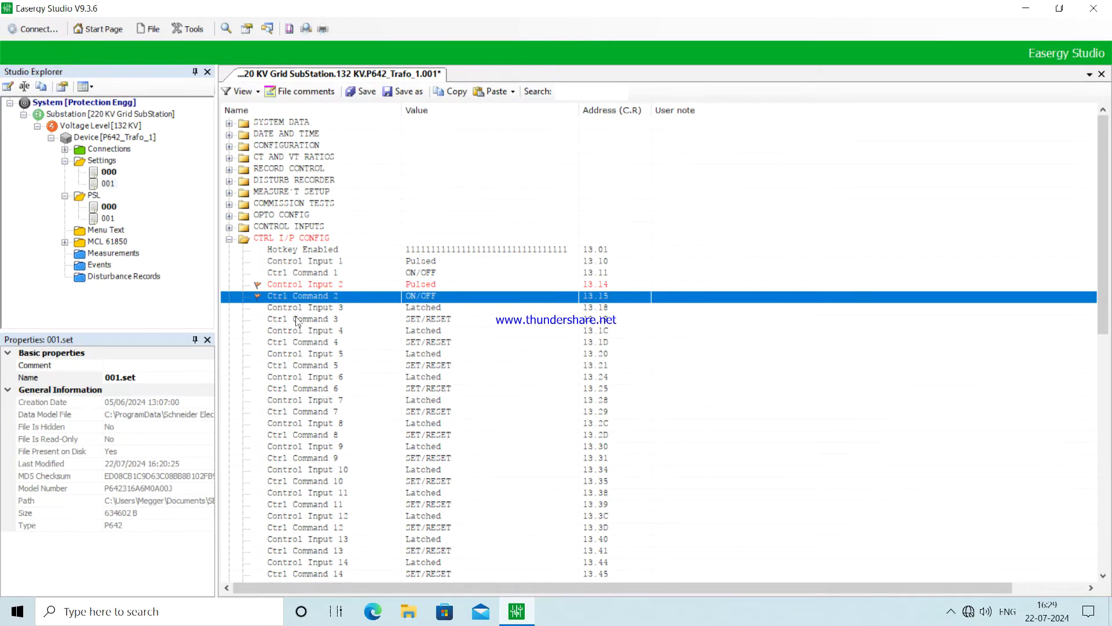
Set Ctrl Command 3 in the CTRL I/P CONFIG settings to ENABLED/DISABLED
click(428, 321)
double_click(428, 321)
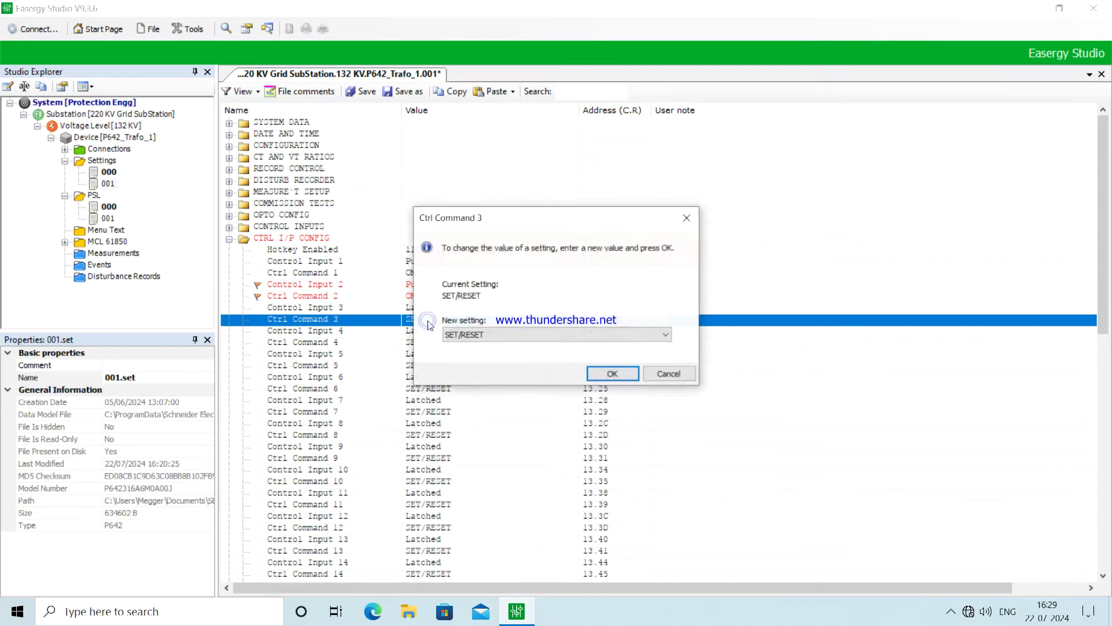
click(477, 334)
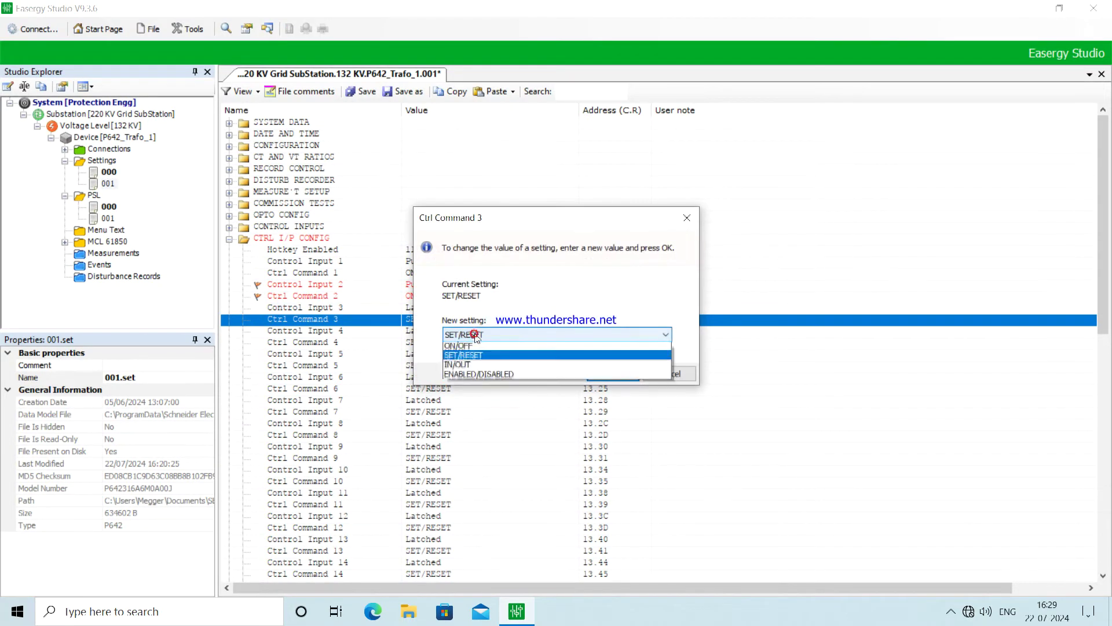
click(486, 376)
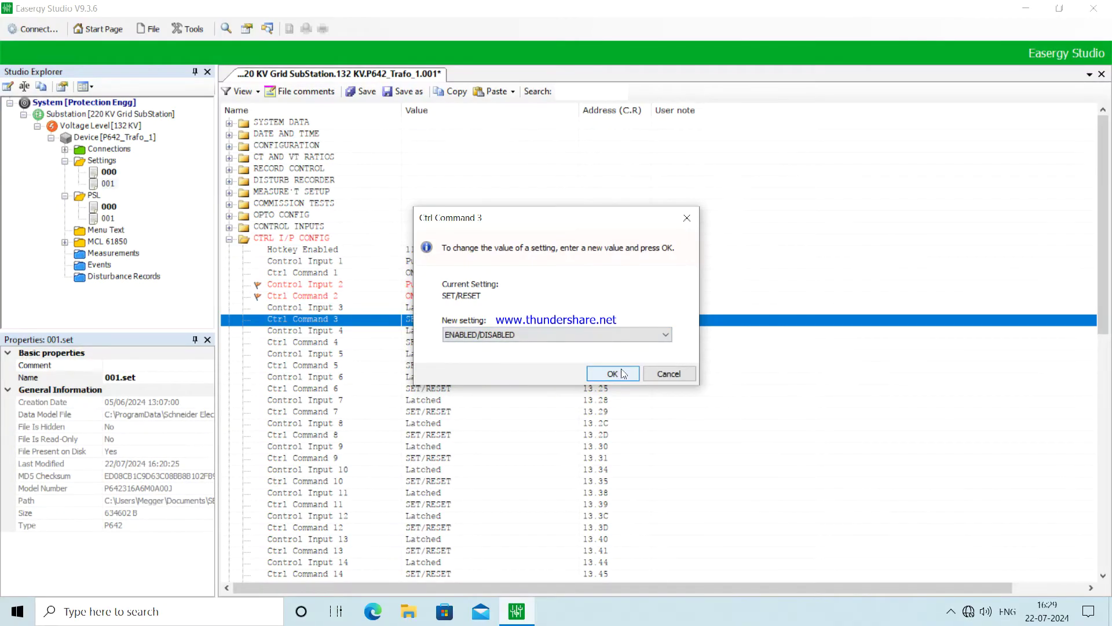
click(600, 372)
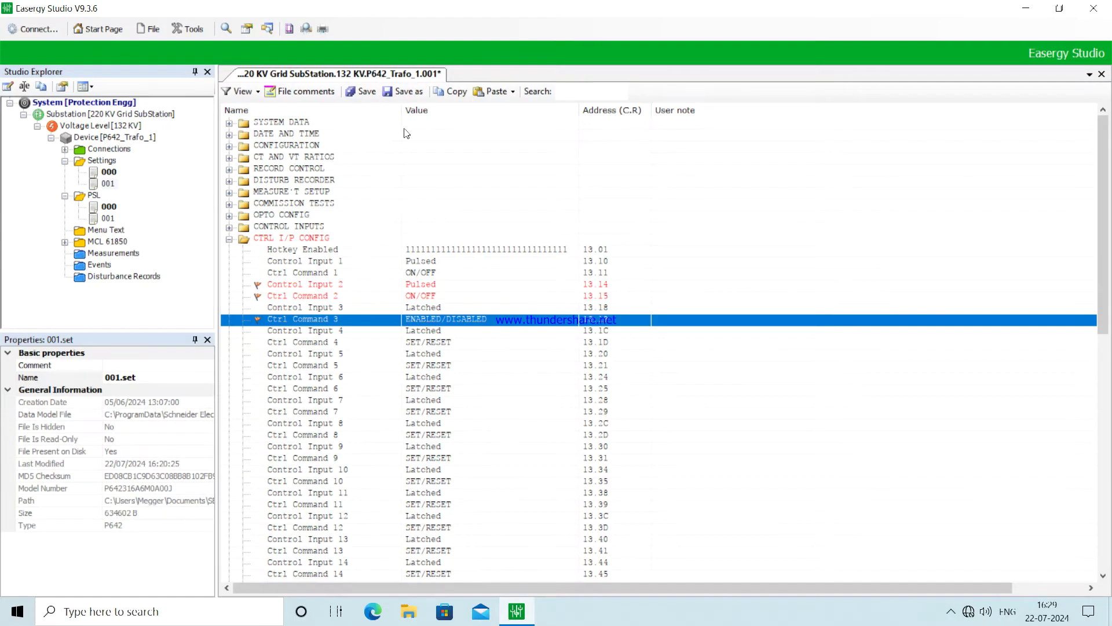
Collapse the CTRL I/P CONFIG settings and expand the CTRL I/P LABELS group
click(230, 240)
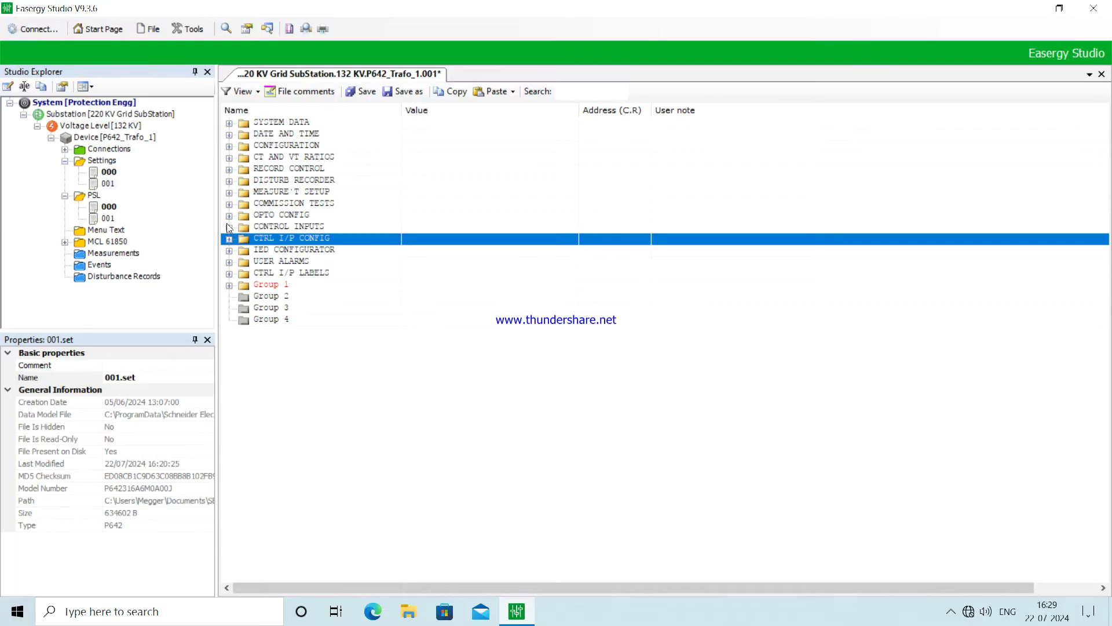
click(229, 227)
click(229, 227)
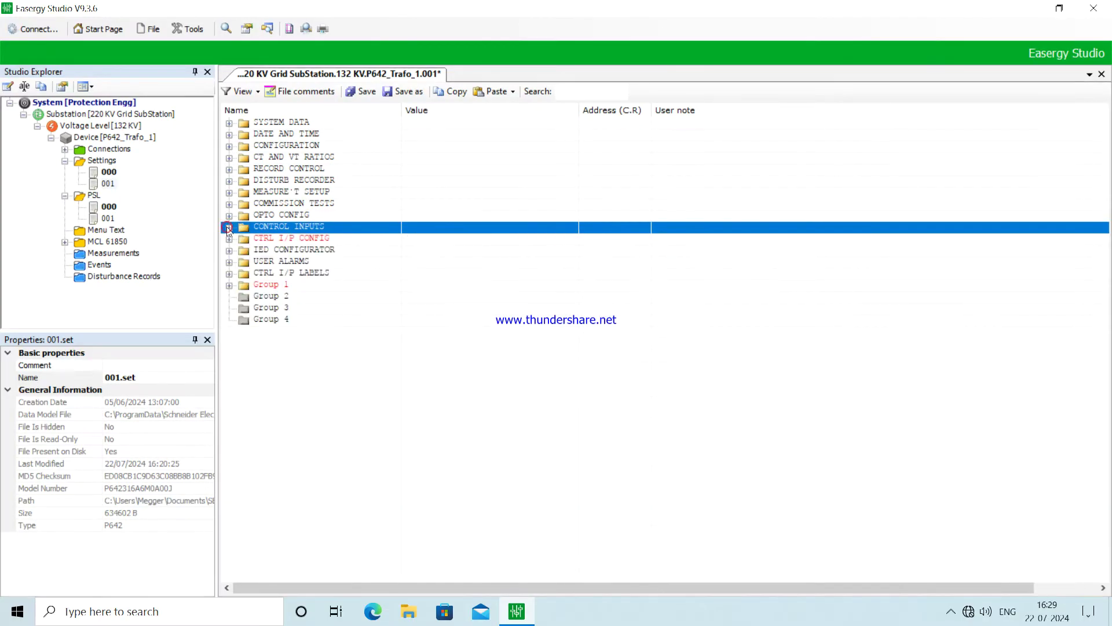
click(230, 239)
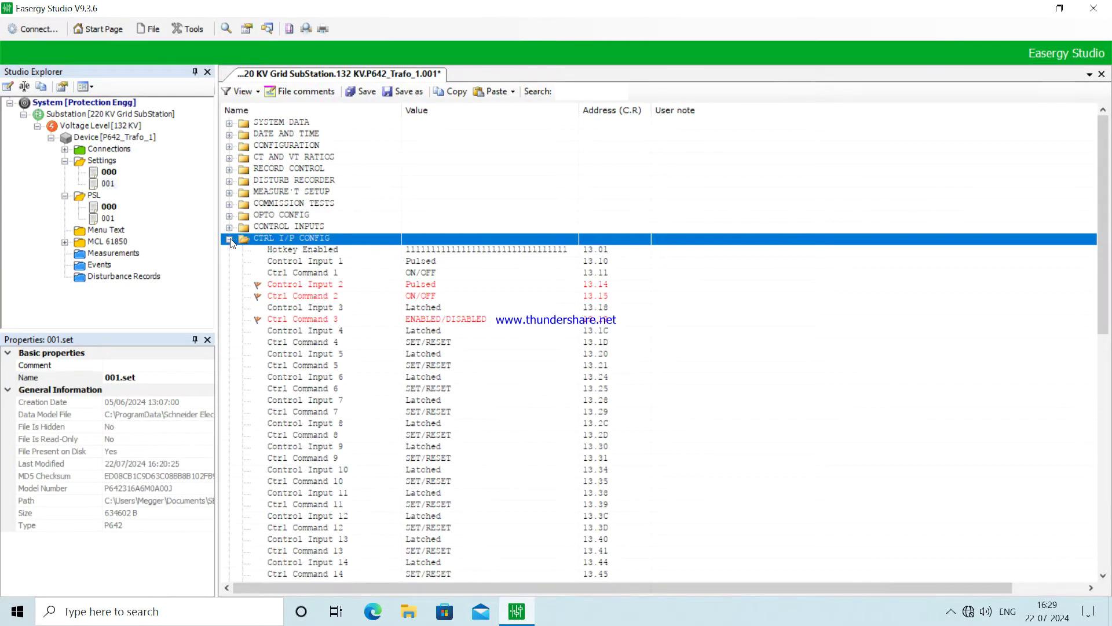
click(230, 239)
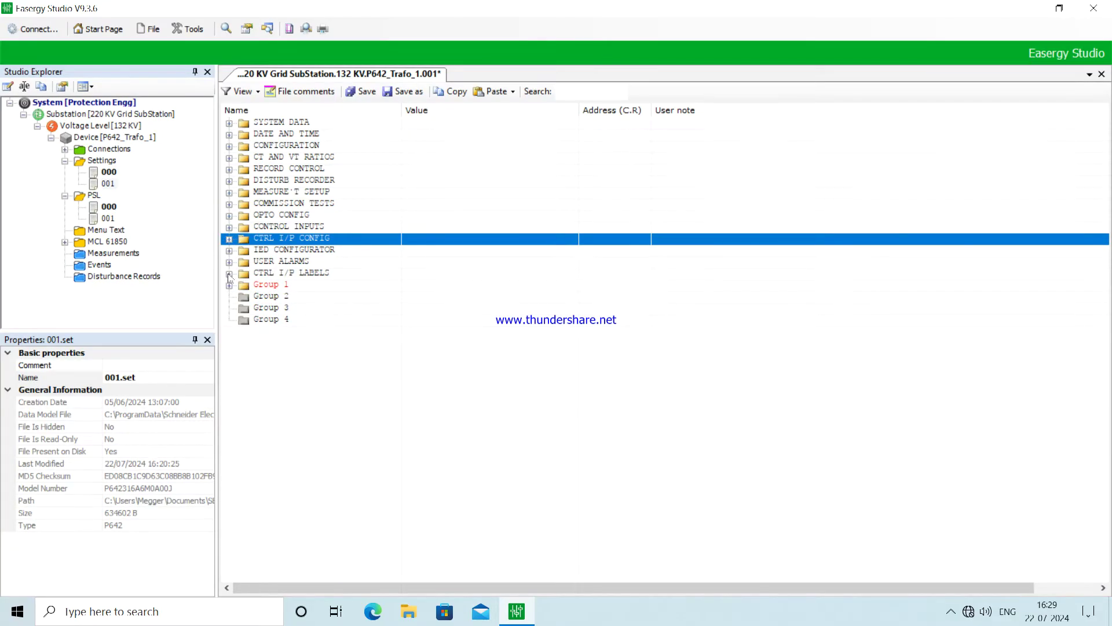
click(230, 274)
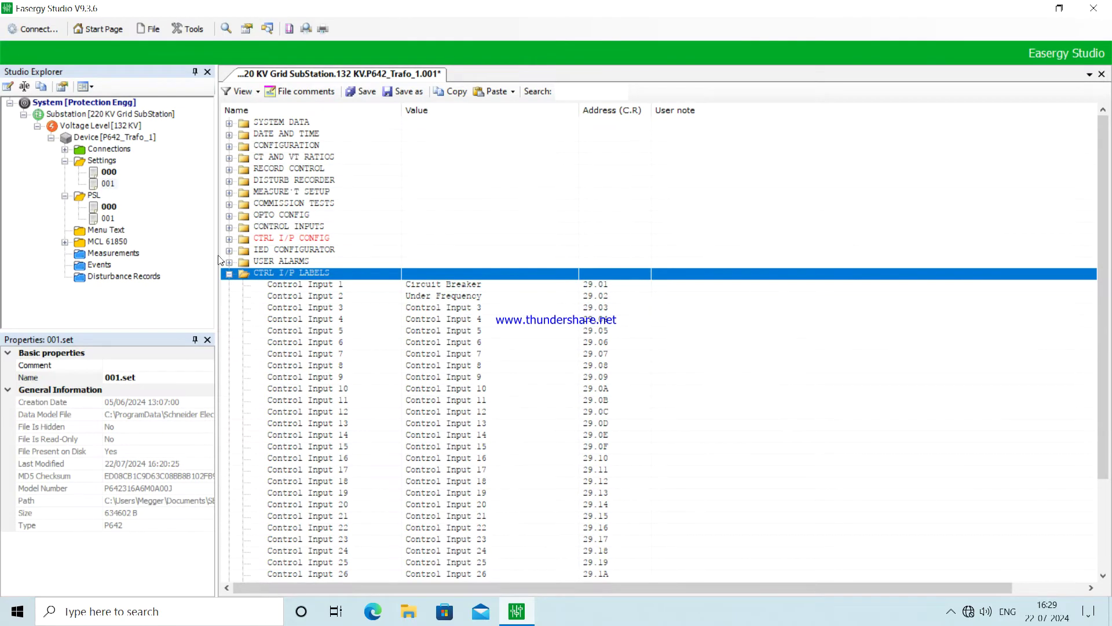
click(228, 239)
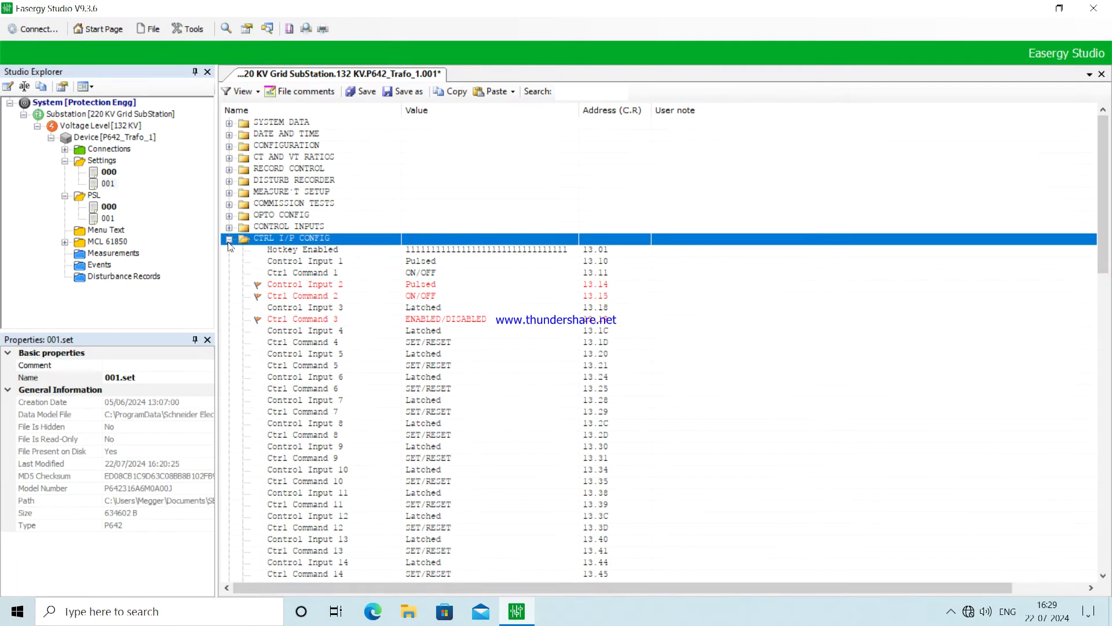
click(229, 239)
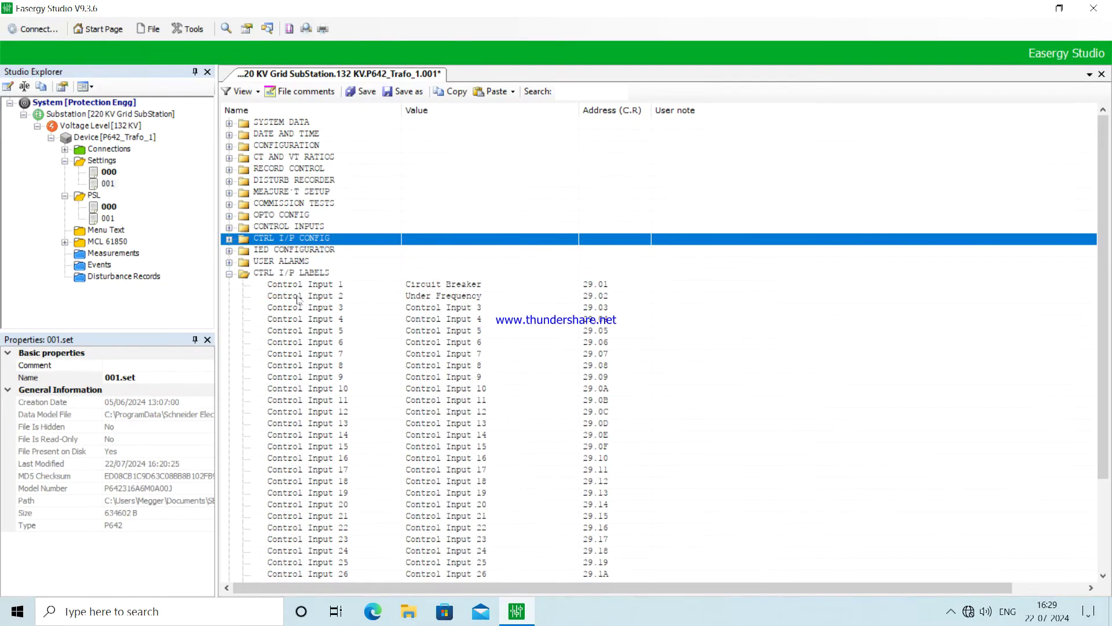
Change the Control Input 1 label in CTRL I/P LABELS to "Ckt Breaker ON"
double_click(467, 285)
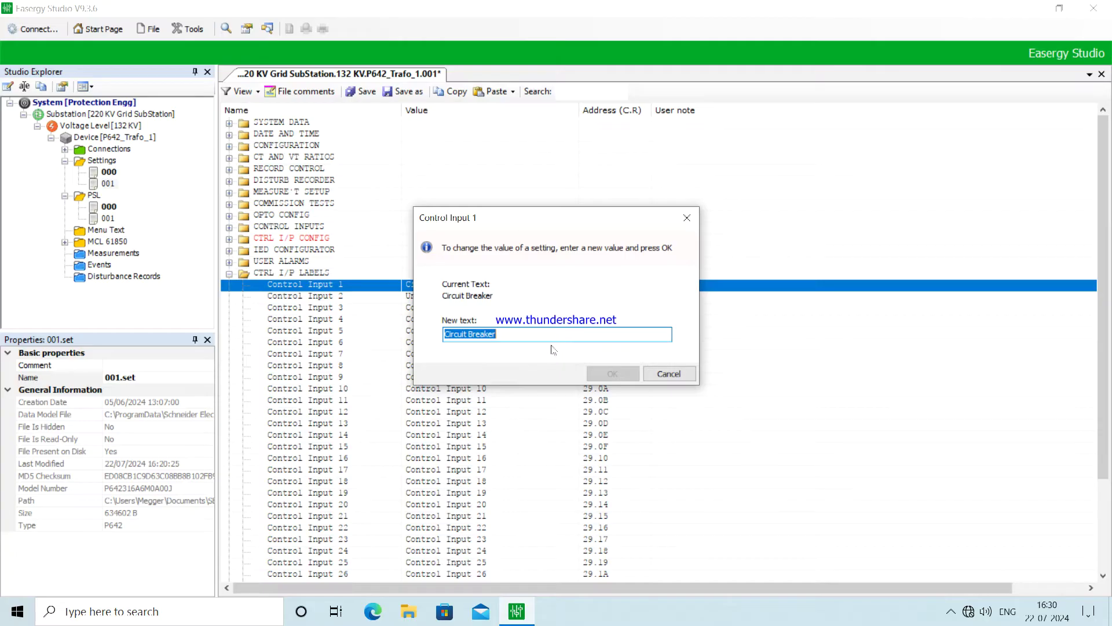
click(534, 333)
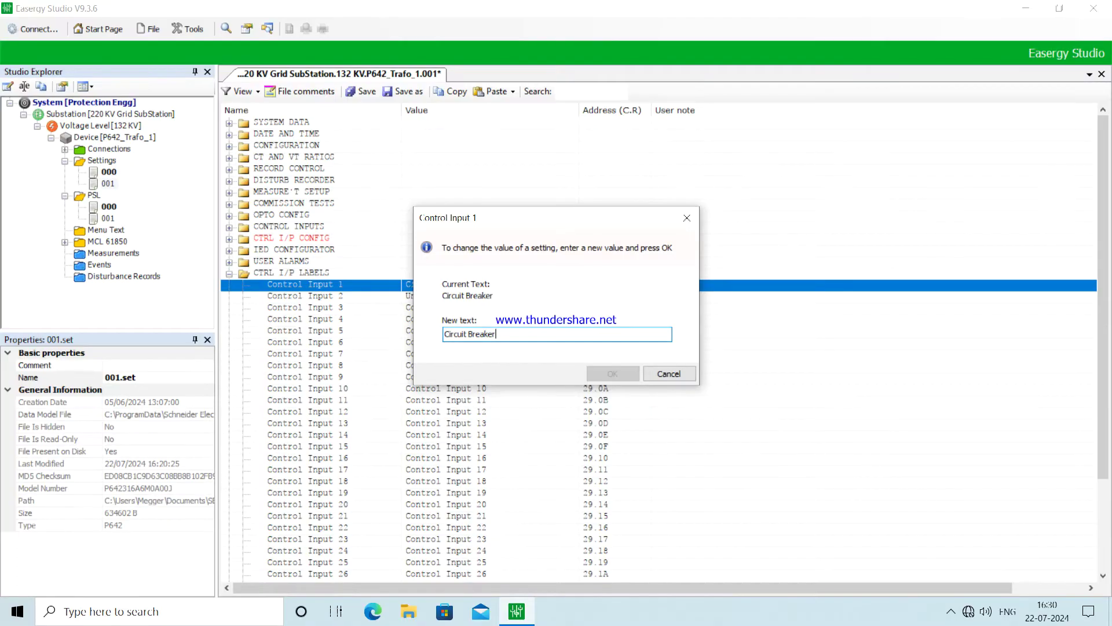
click(469, 334)
key(BackSpace)
key(BackSpace)
key(BackSpace)
key(BackSpace)
key(BackSpace)
key(BackSpace)
key(BackSpace)
key(BackSpace)
text(k)
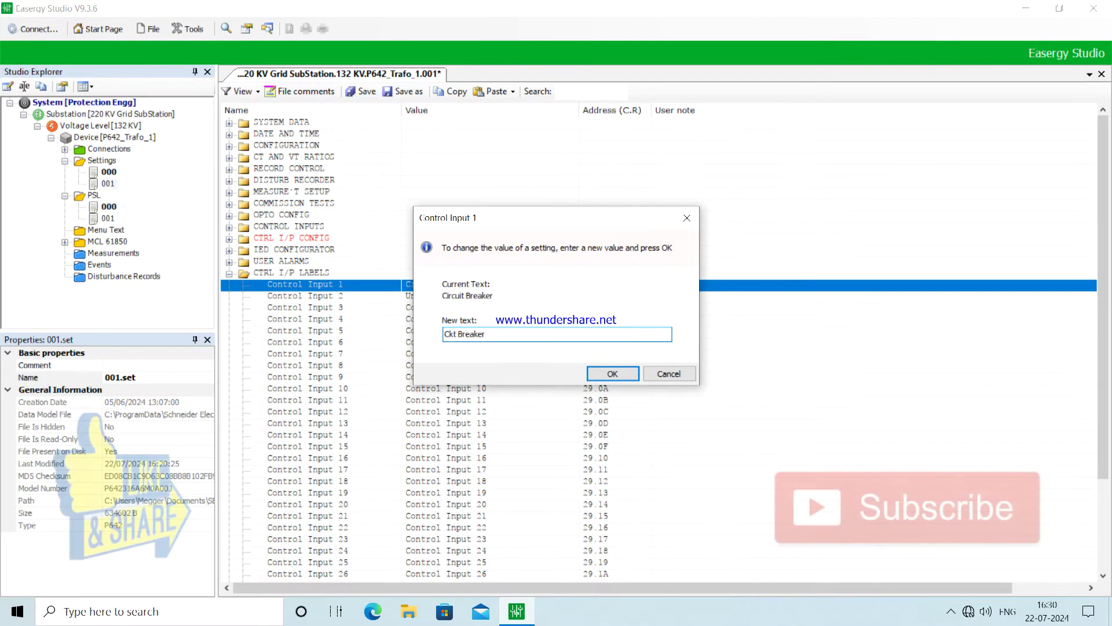
text(ON)
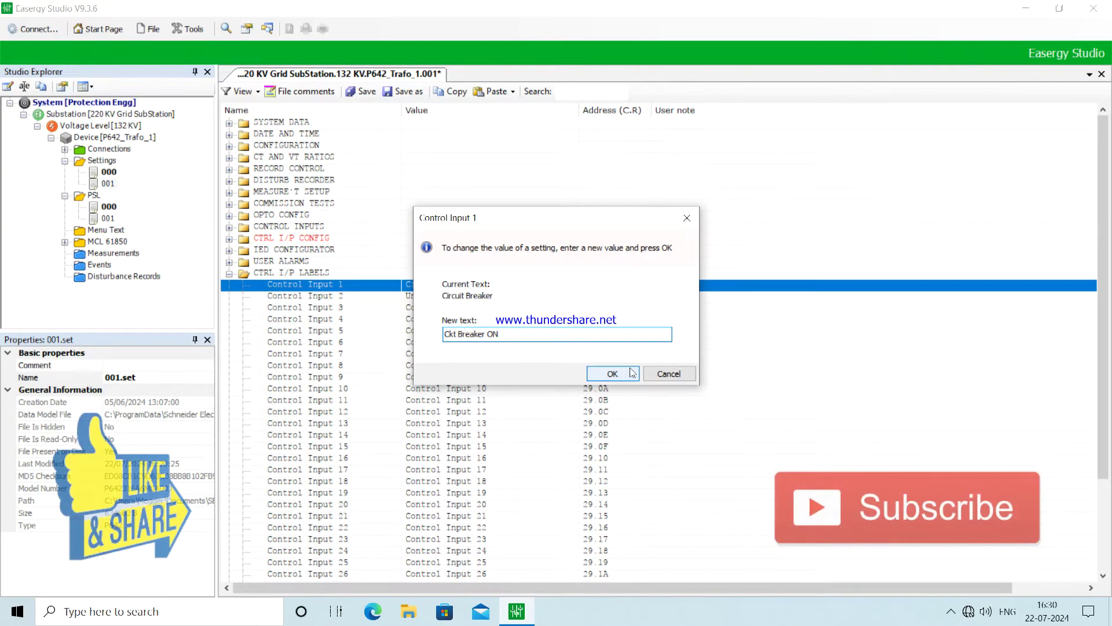
click(610, 374)
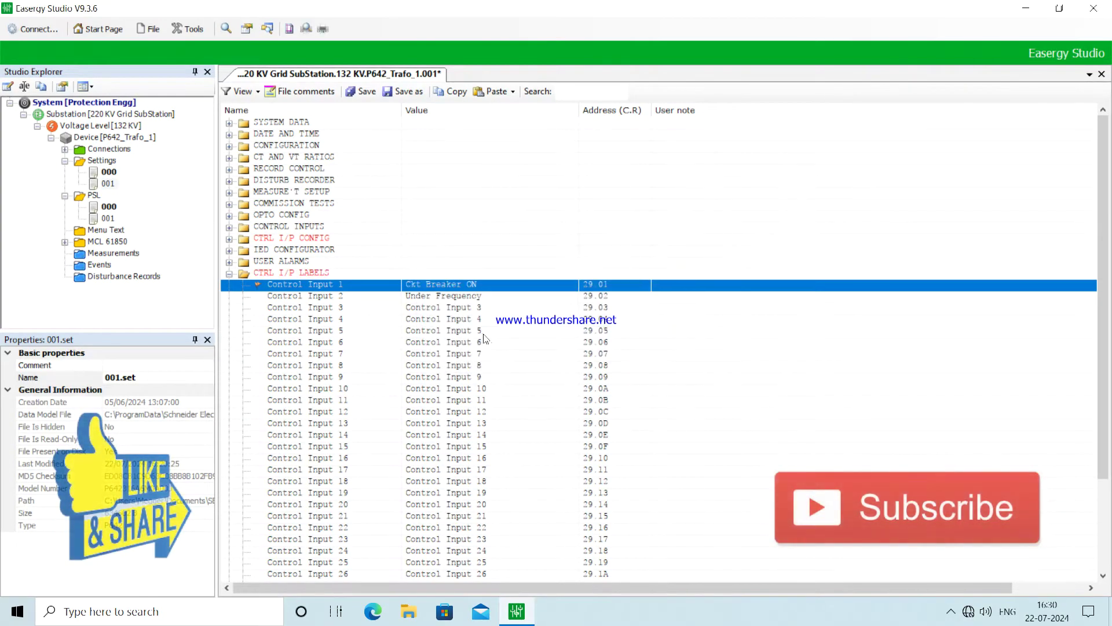
Change the Control Input 2 label in CTRL I/P LABELS to "Ckt Breaker OFF"
double_click(435, 300)
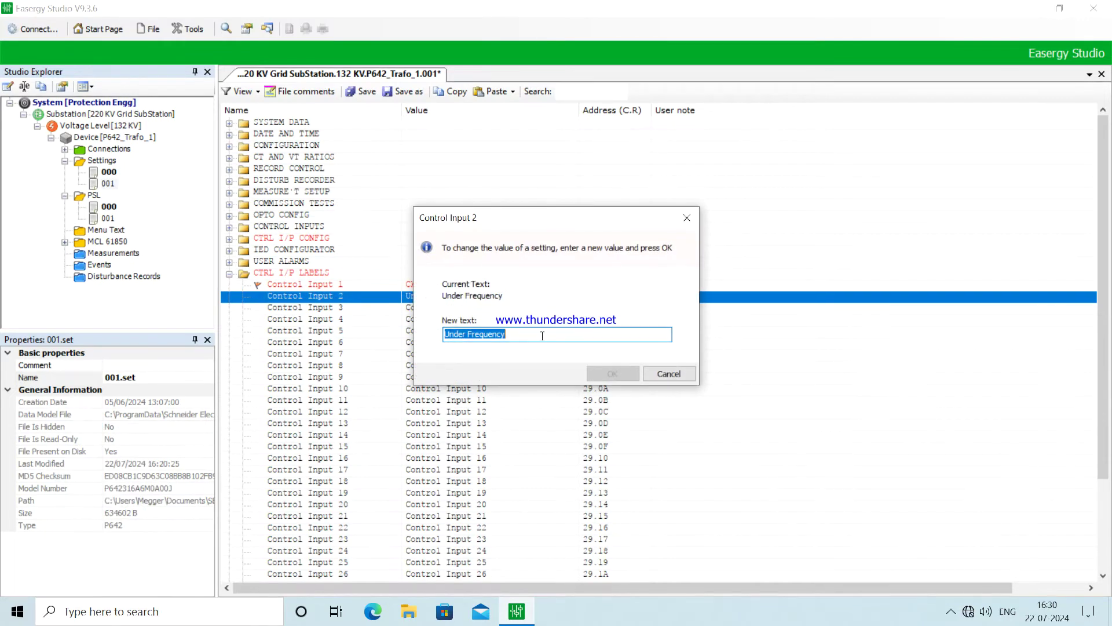
text(Ck)
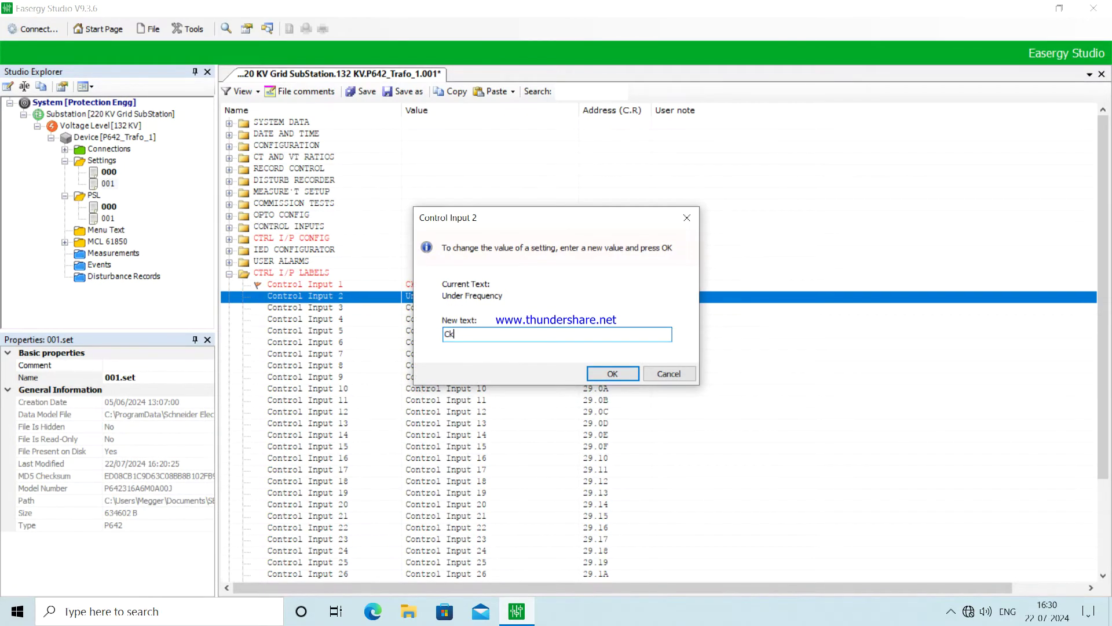
text(t Breaker OFF)
click(607, 375)
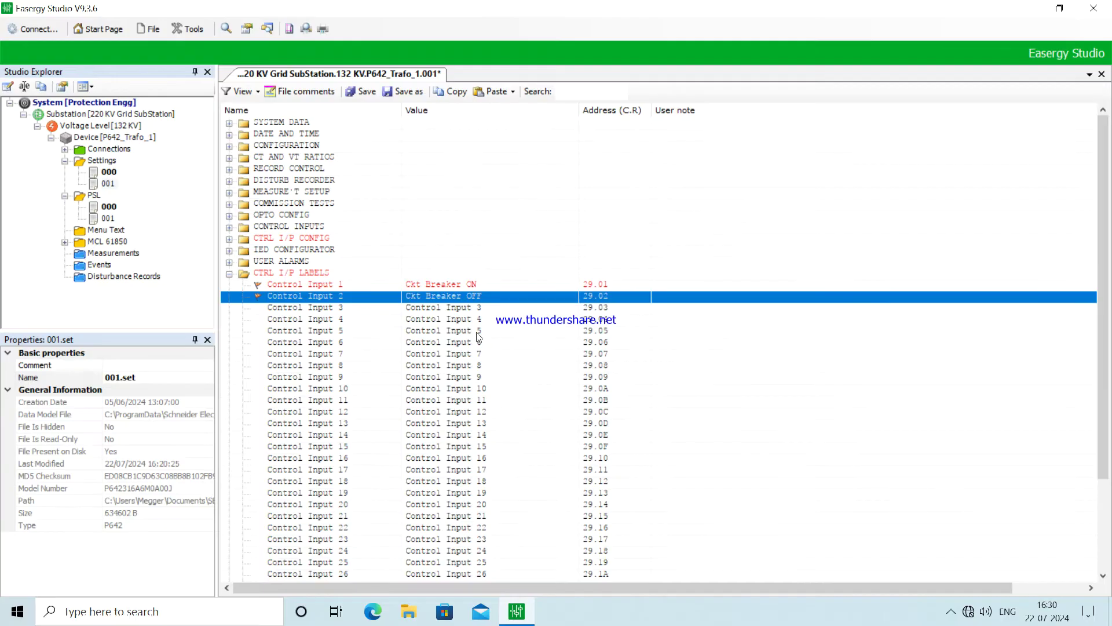
Change the Control Input 3 label to "Under Frequency", save the settings file and collapse the labels group
double_click(458, 309)
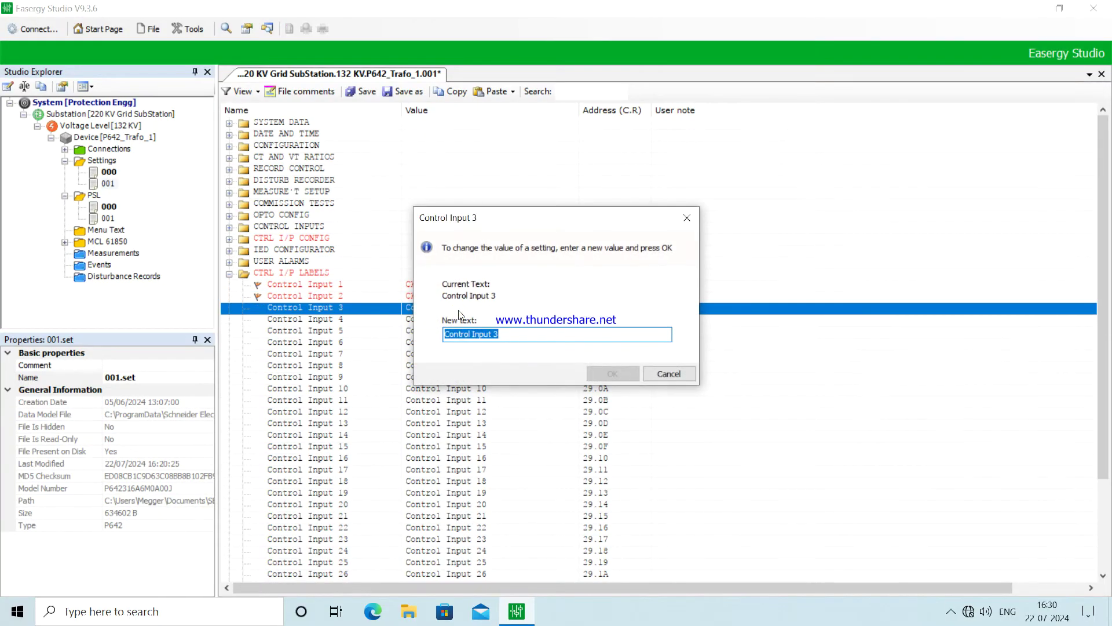
text(Un)
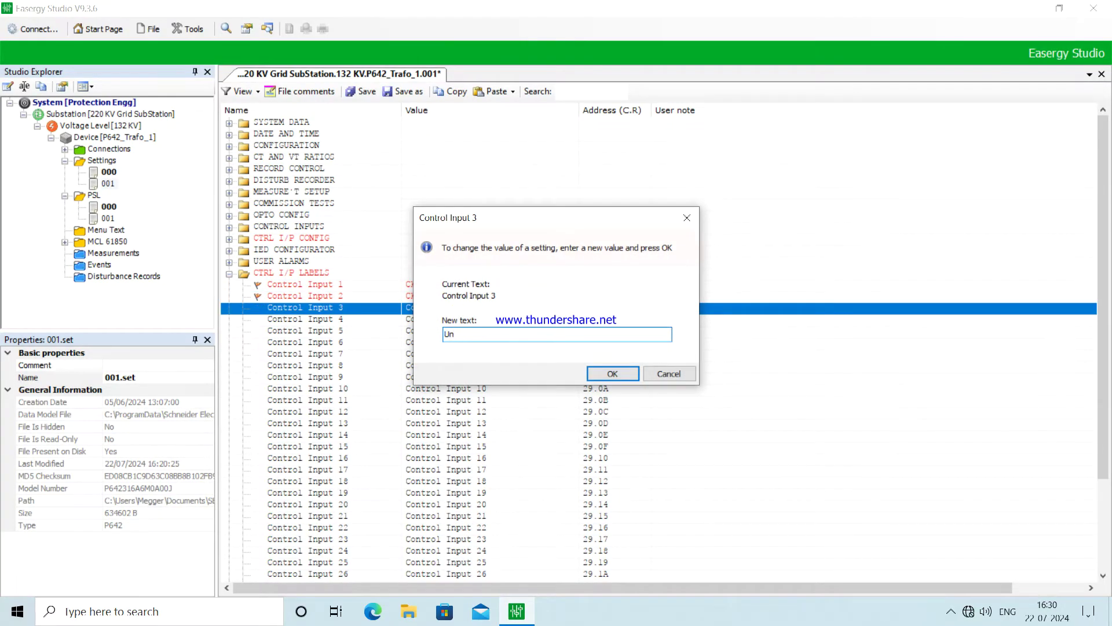
text(der Frequency)
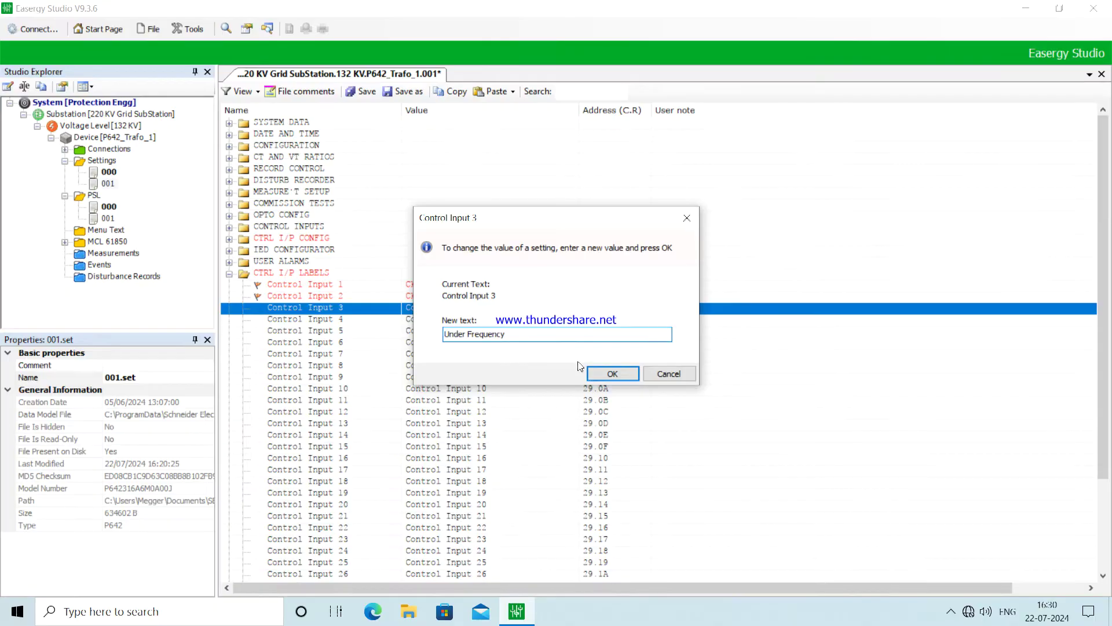
click(618, 380)
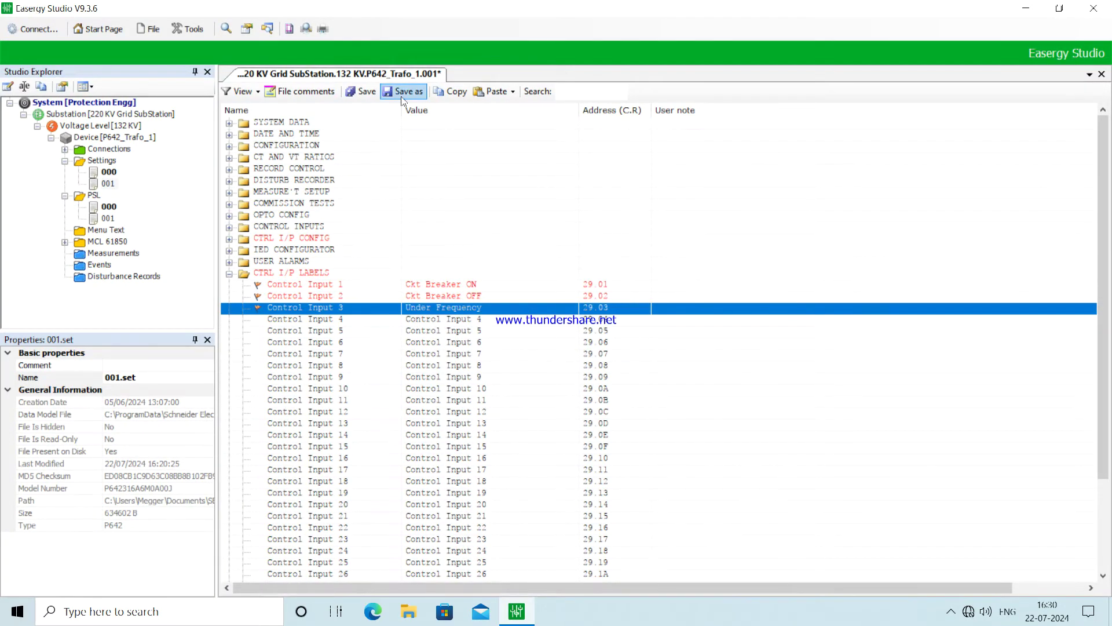
click(366, 93)
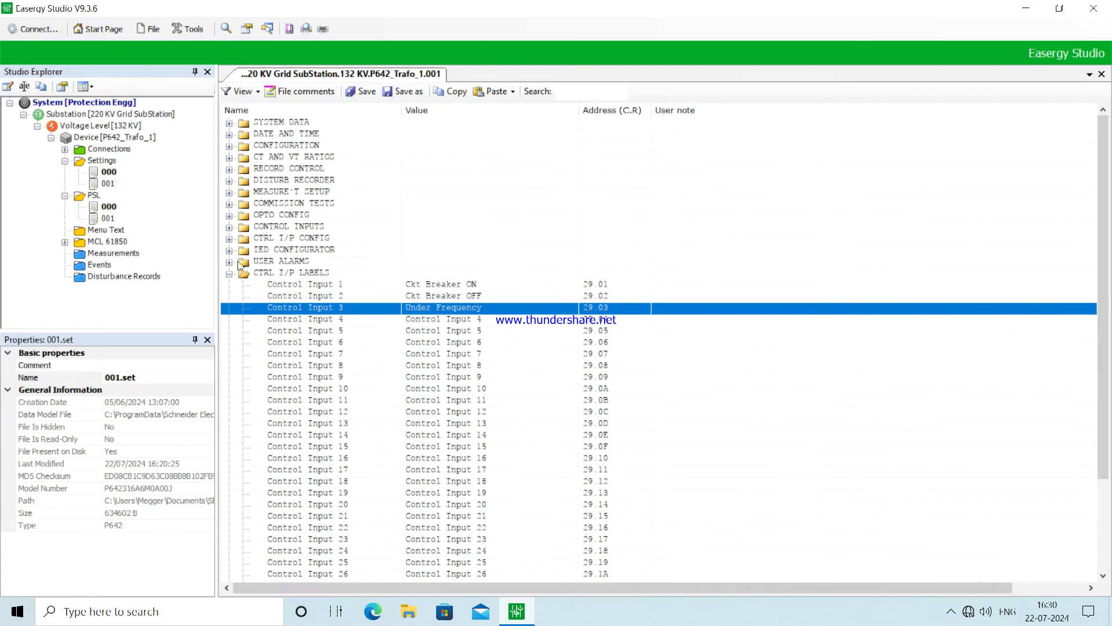
click(229, 275)
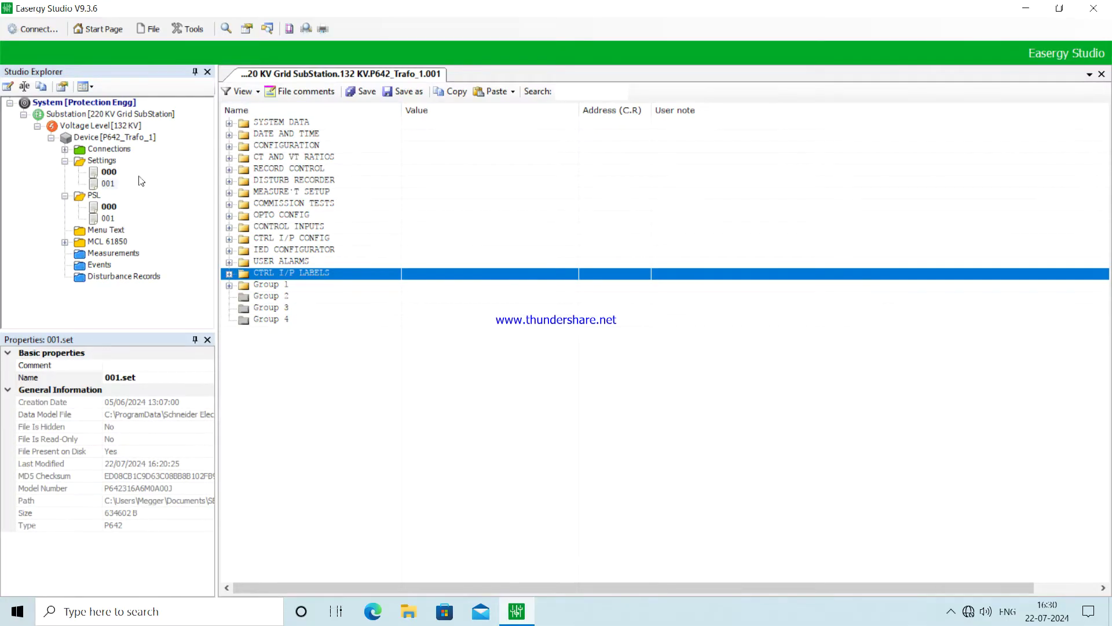
Open the device's PSL file 001 in a maximized scheme logic editor window and view the diagram at 100% zoom
double_click(107, 219)
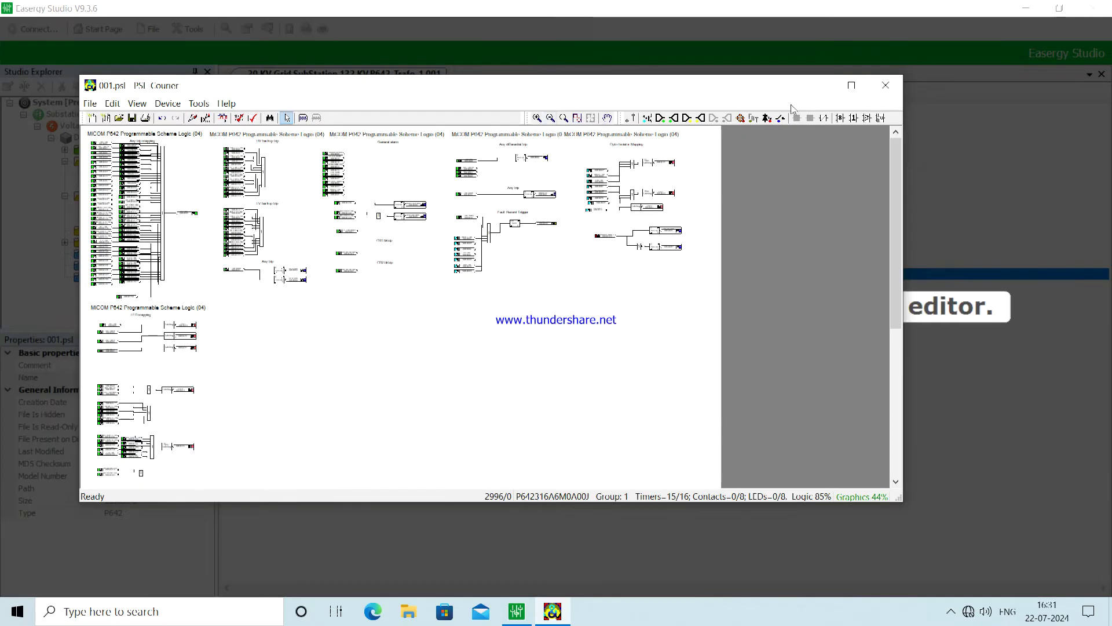
click(861, 90)
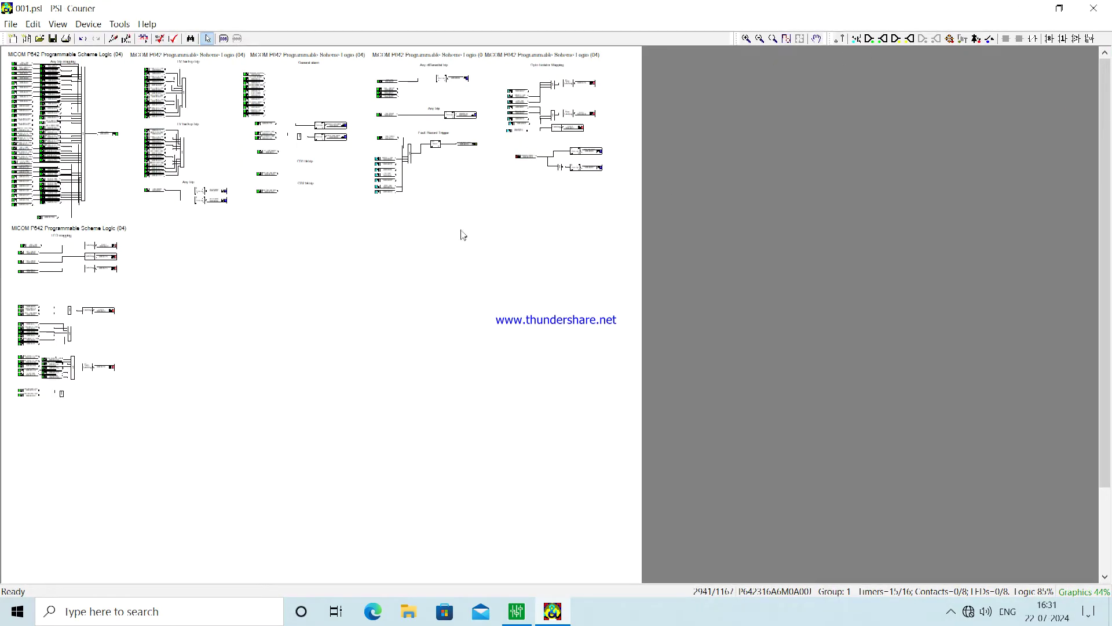
right_click(451, 247)
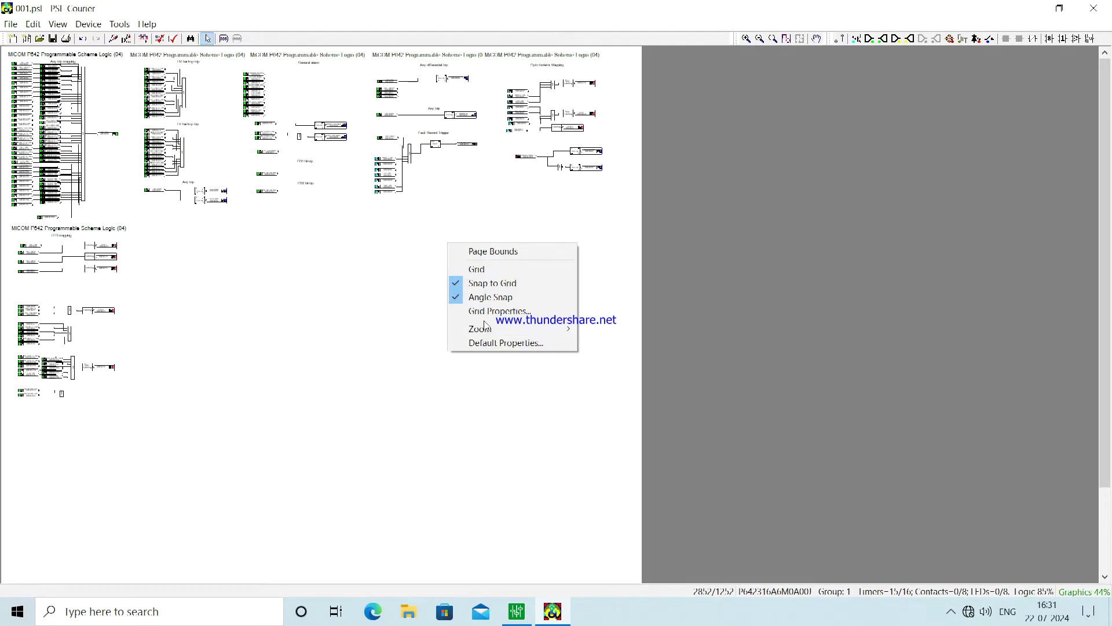
mouse_move(501, 330)
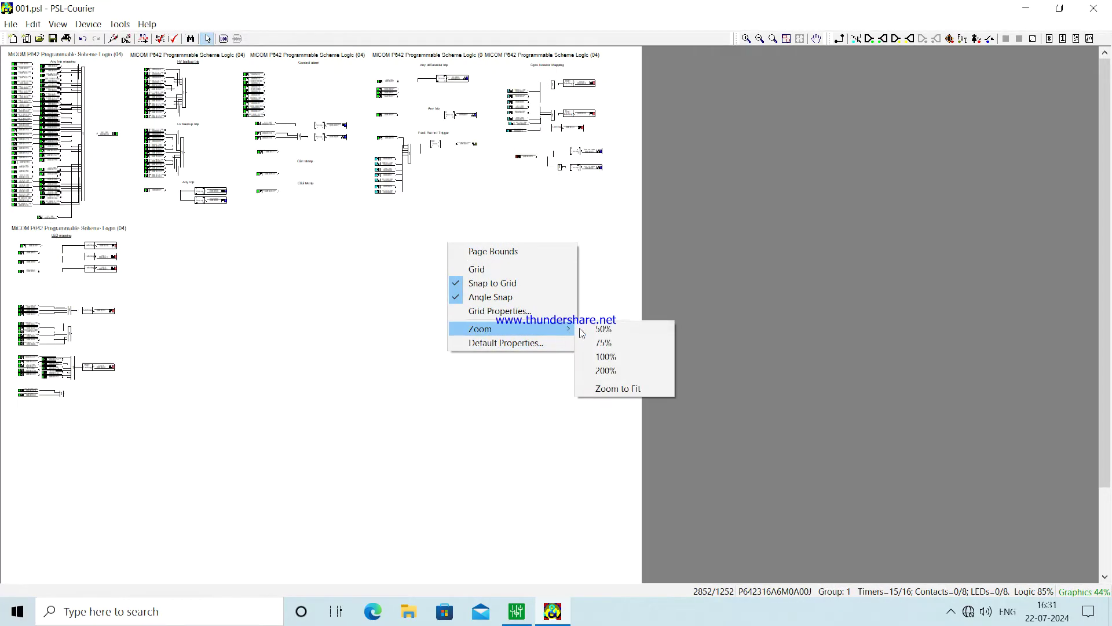
click(611, 357)
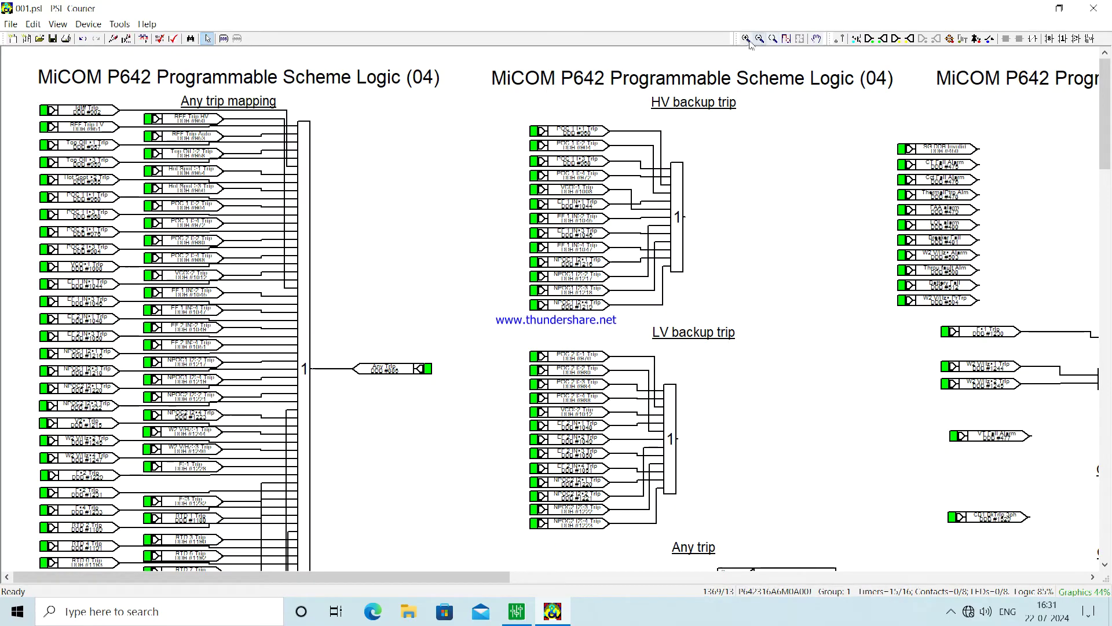
click(1107, 117)
drag(1107, 117, 1107, 203)
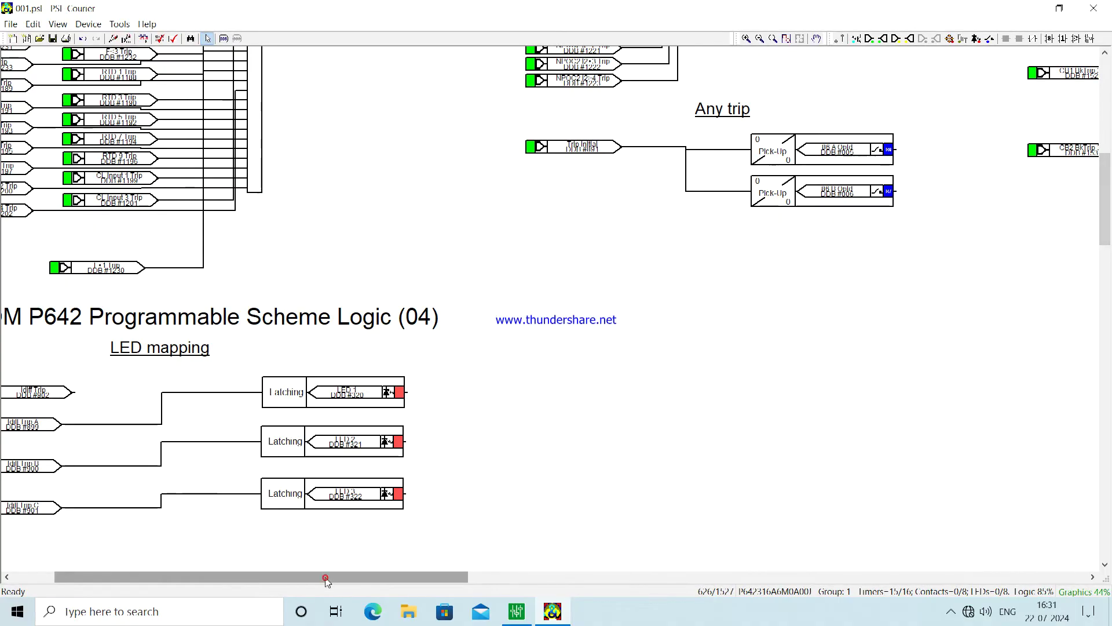
Delete the link between the F<1 Trip signal (DDB #1230) and the Any Trip OR gate, and move the signal just below CL Input 4 Trip
drag(325, 577, 284, 577)
click(286, 267)
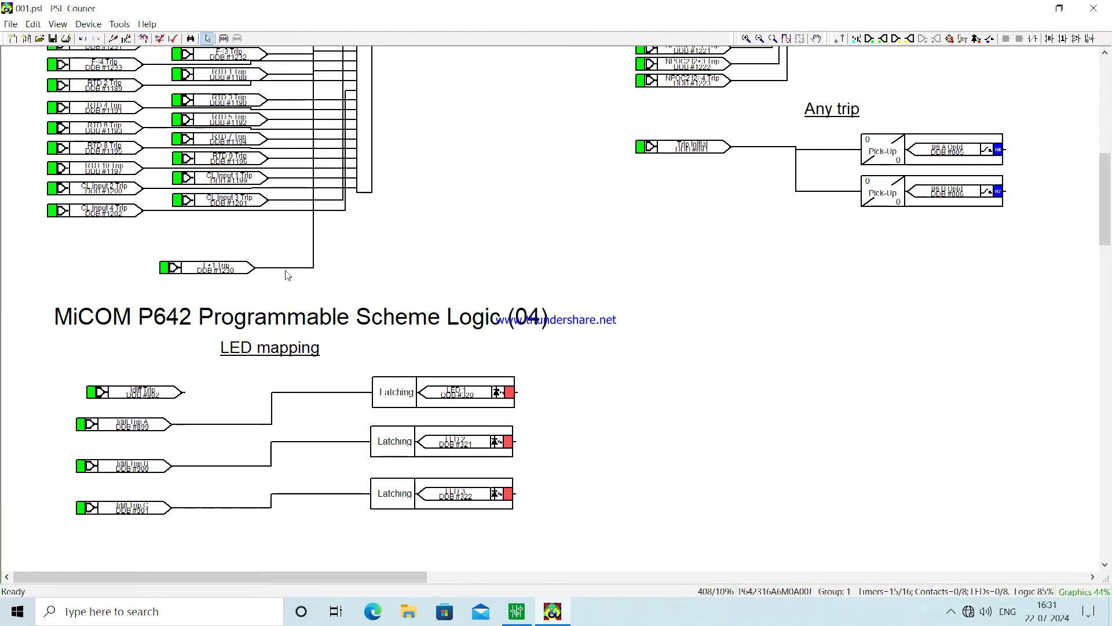
key(Delete)
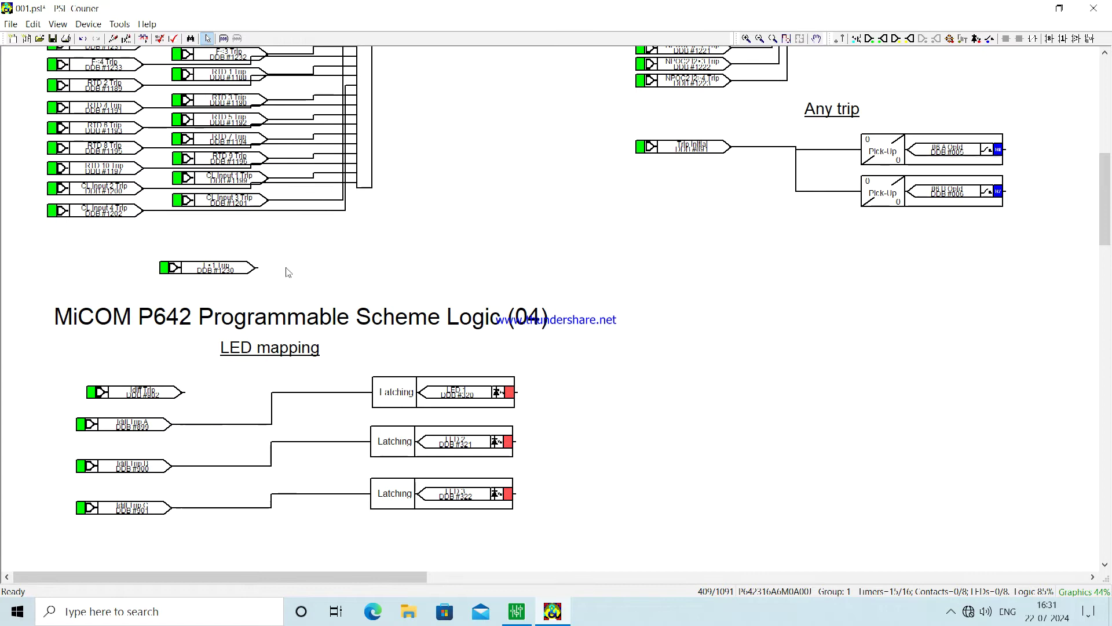
drag(216, 277, 179, 238)
click(410, 268)
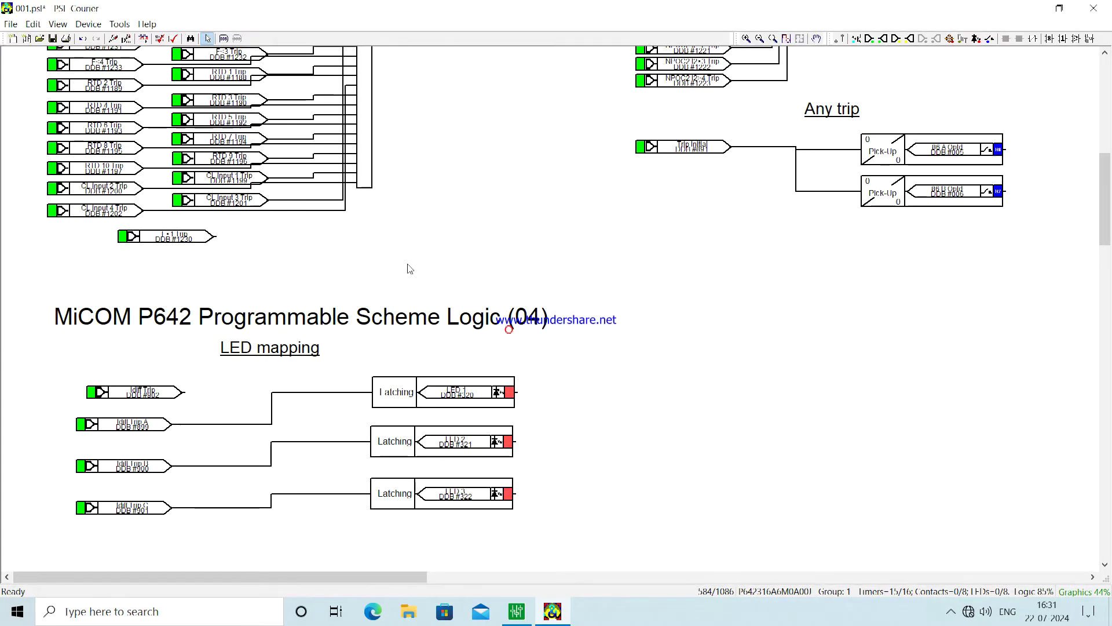
Place an AND gate beside the F<1 Trip signal and add a Control Input 3 signal directly below that trip signal
click(1049, 39)
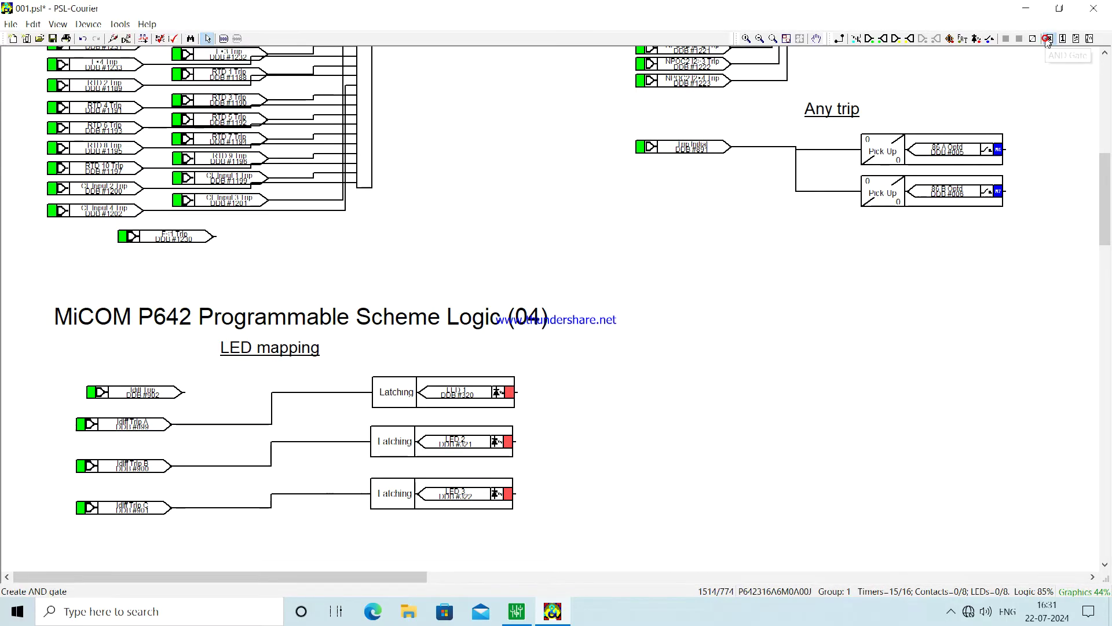
click(264, 261)
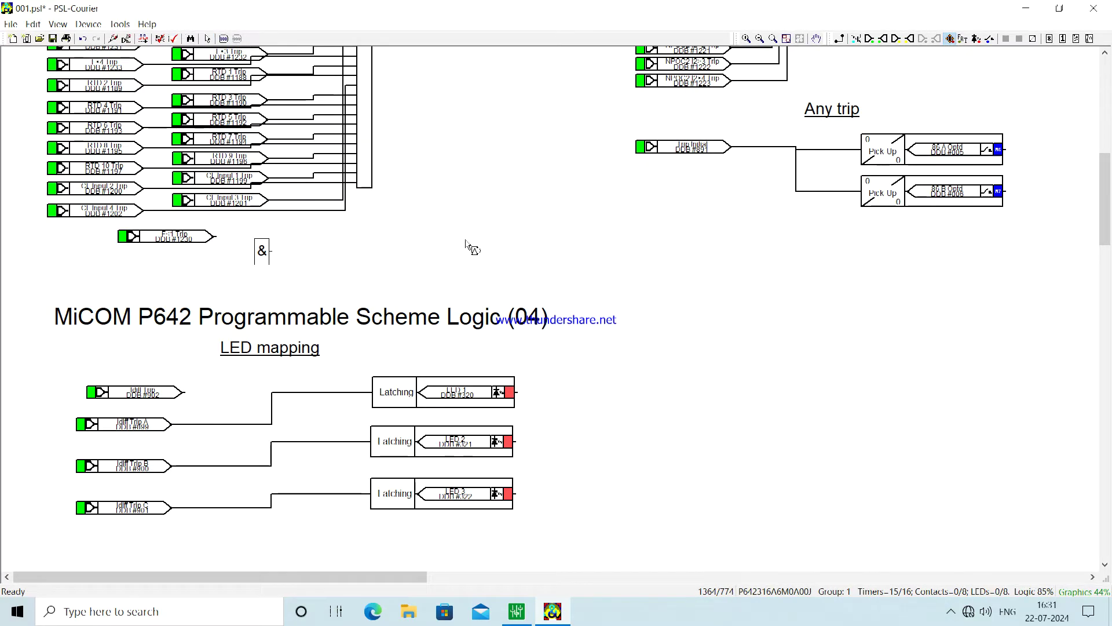
click(132, 270)
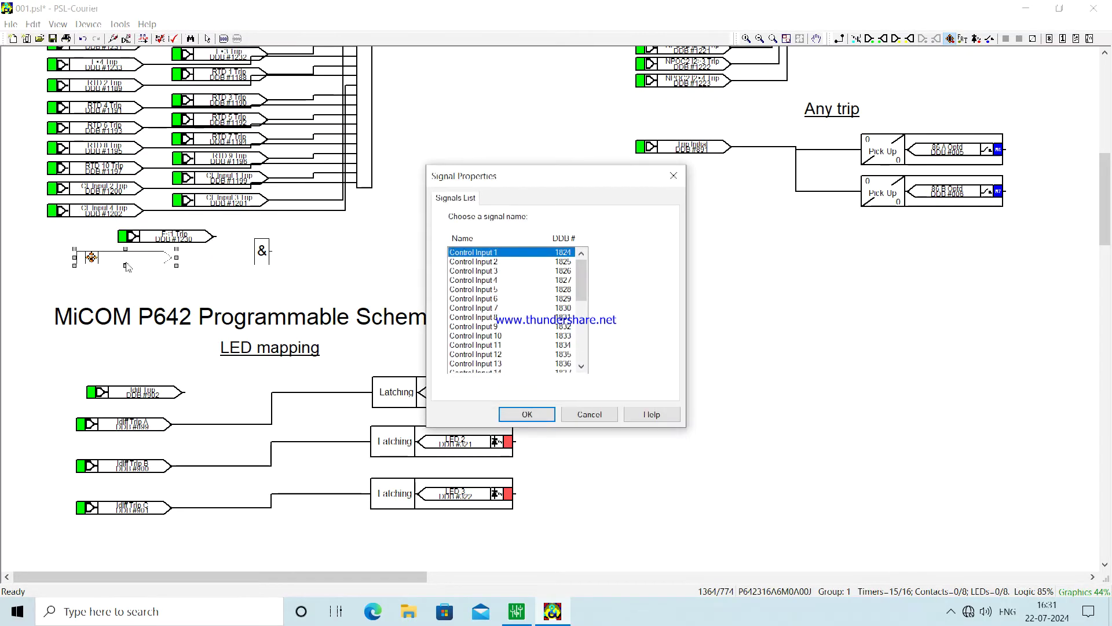
click(473, 271)
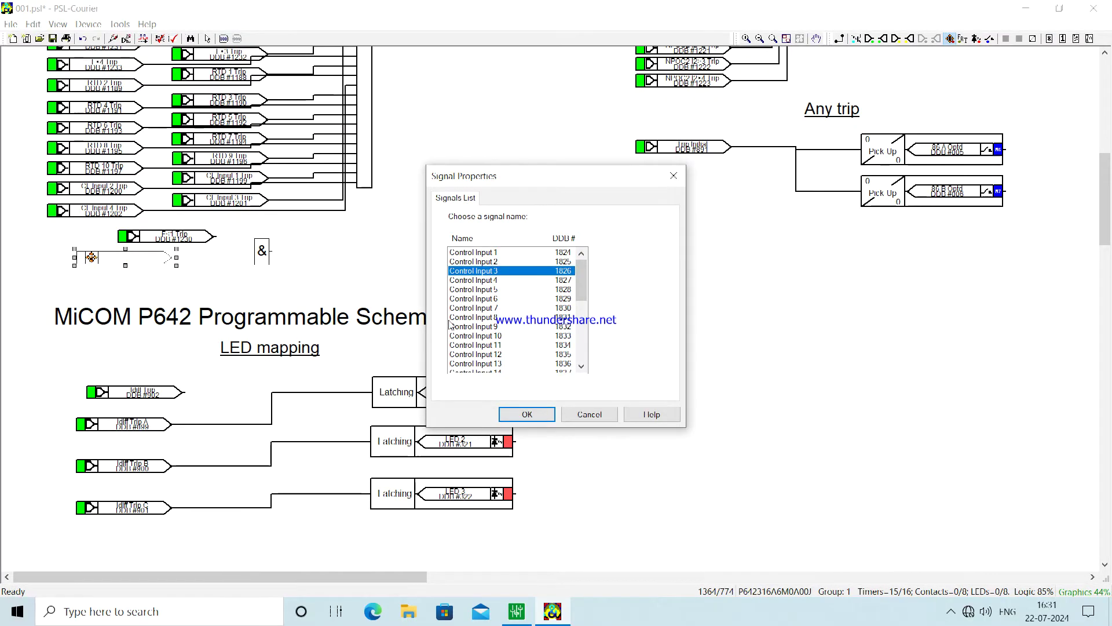
click(518, 415)
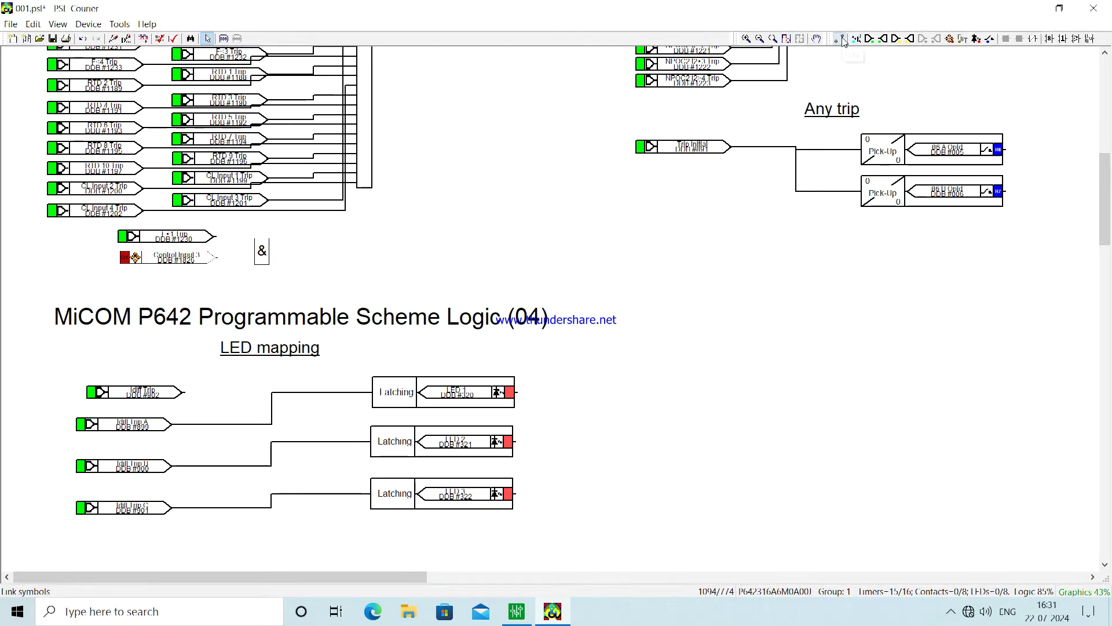
Link F<1 Trip and Control Input 3 to the AND gate's inputs, and its output to the Any Trip OR gate
mouse_move(213, 236)
mouse_down()
mouse_move(268, 293)
mouse_move(253, 249)
mouse_move(229, 257)
mouse_move(255, 257)
mouse_up()
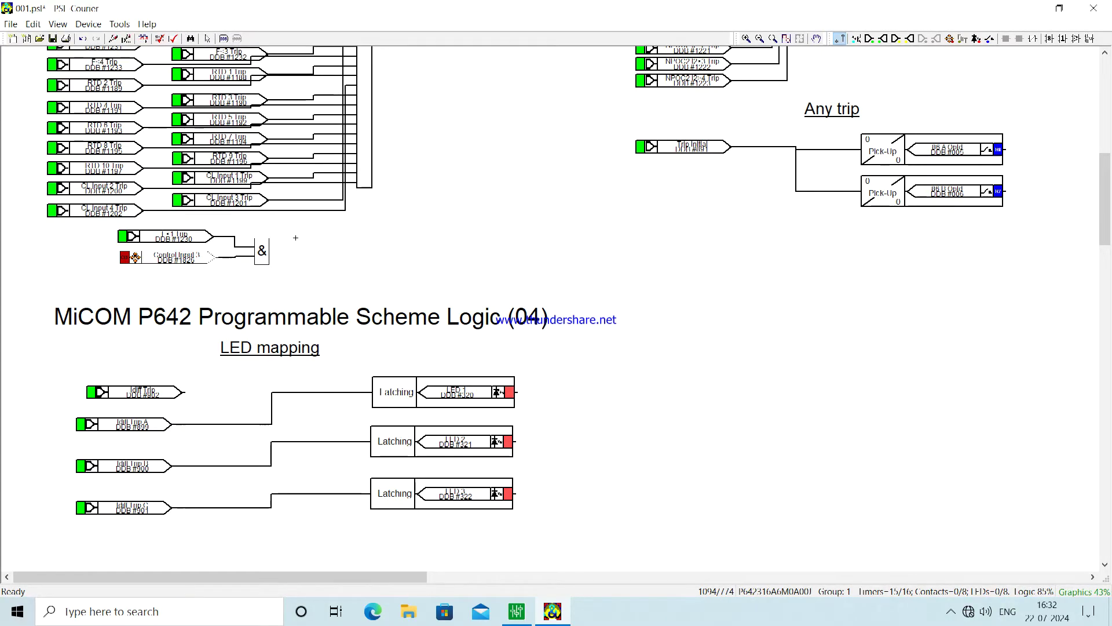
drag(273, 251, 358, 112)
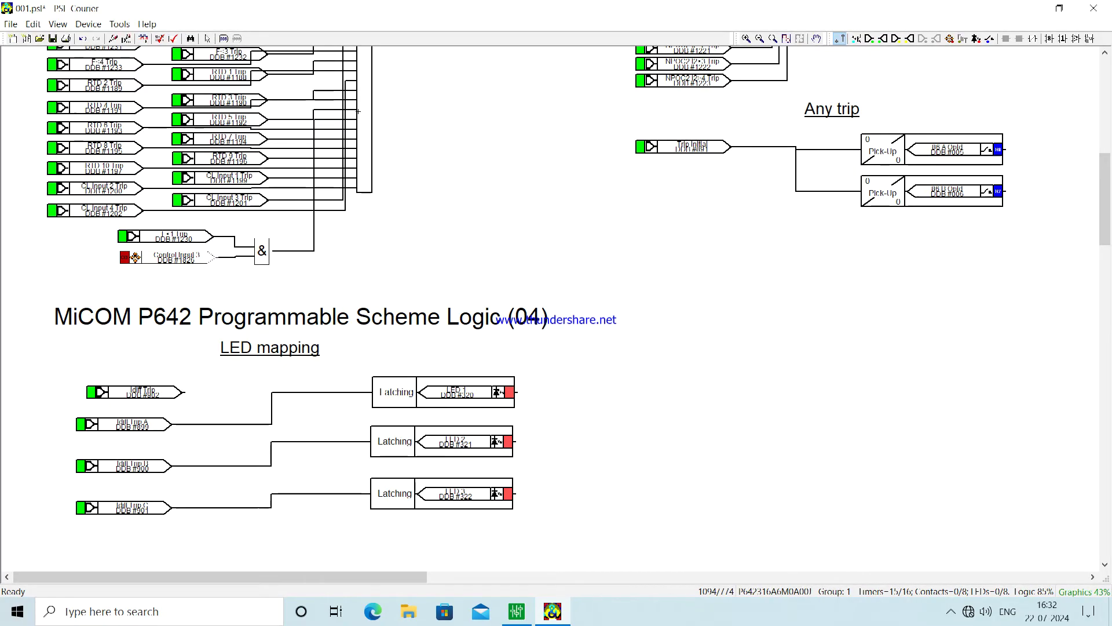
scroll(1104, 193, right, 10)
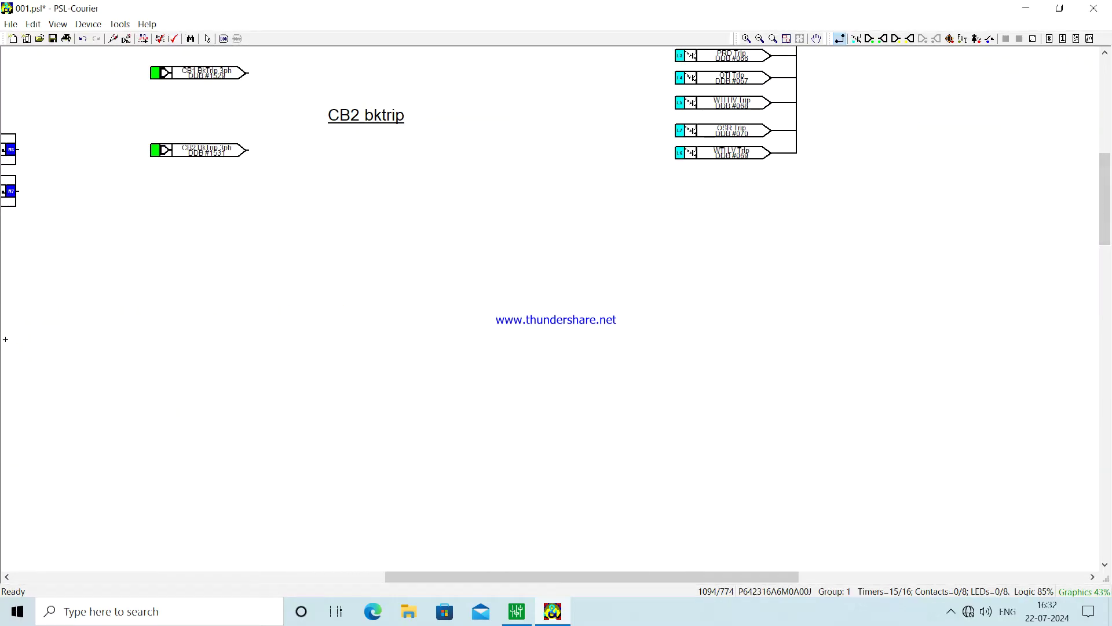
scroll(6, 339, left, 10)
key(Escape)
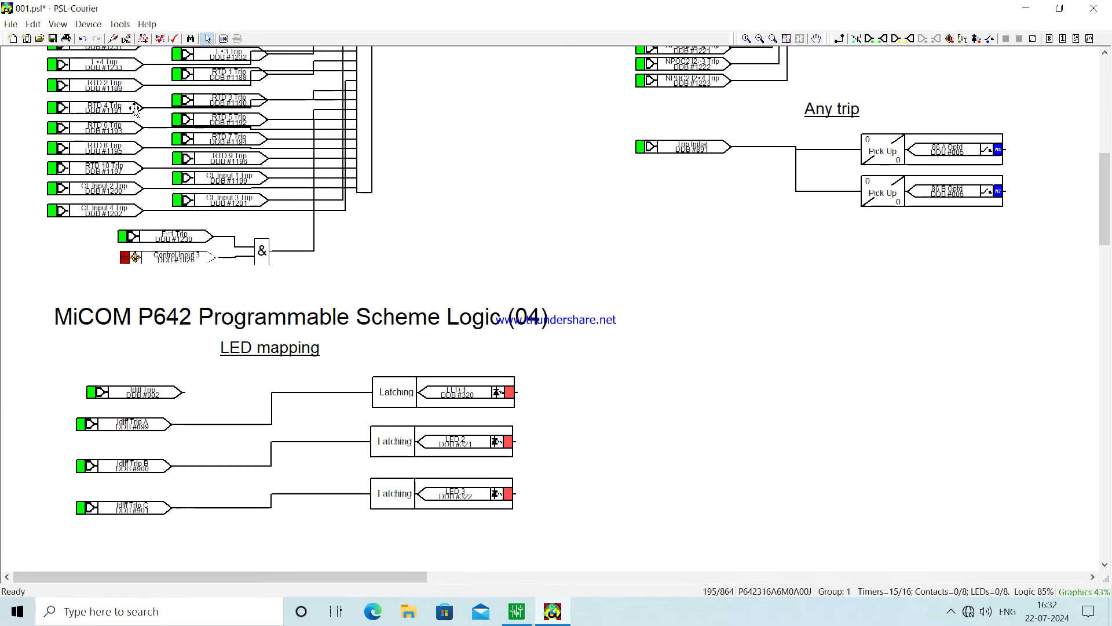
Start extracting names from a settings file and browse through the 220 KV Grid SubStation folder to the Settings folder
click(120, 24)
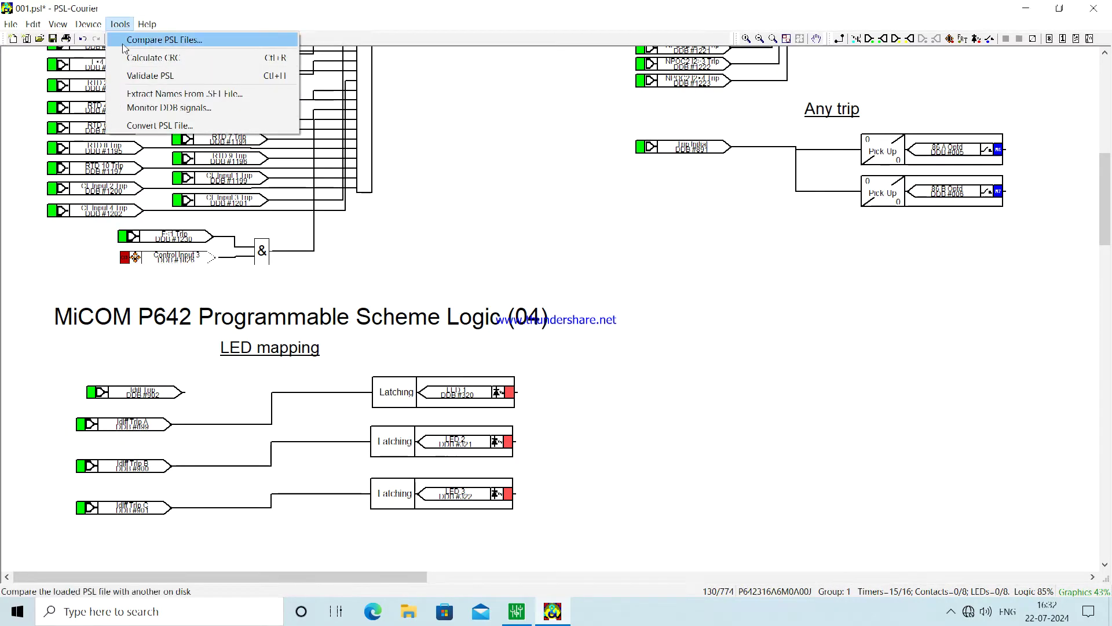
click(145, 96)
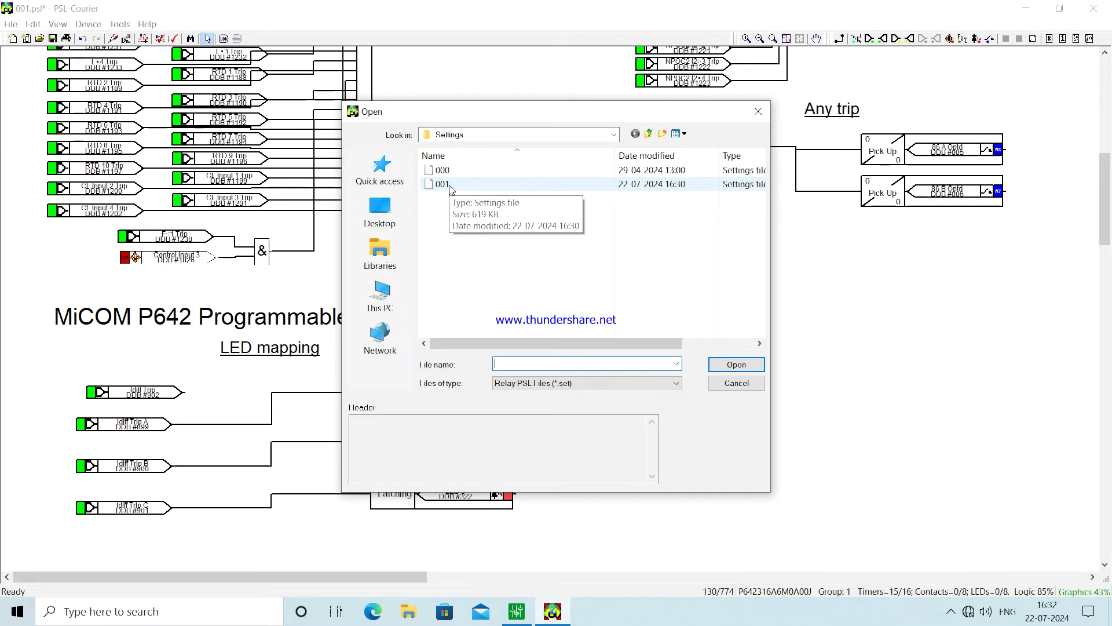
click(655, 135)
click(654, 135)
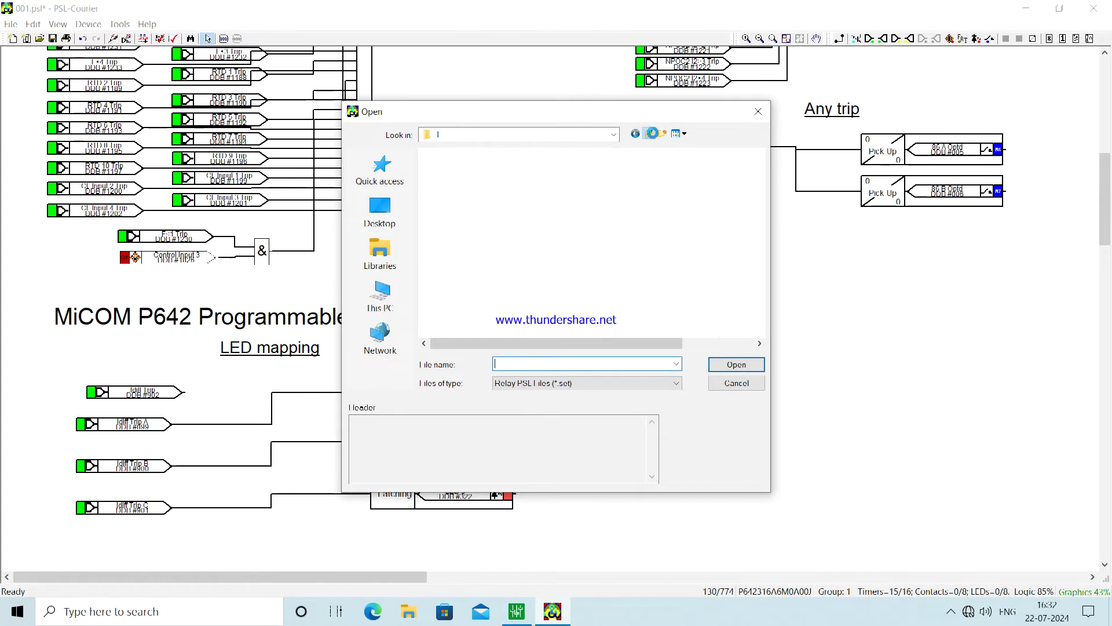
click(653, 134)
click(653, 134)
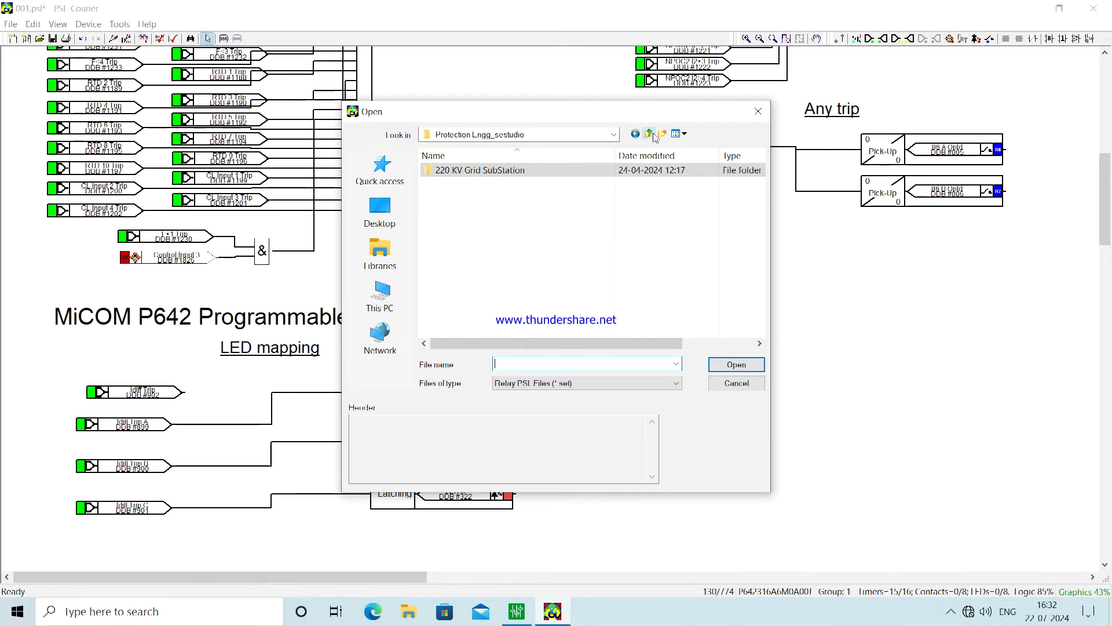
double_click(476, 172)
double_click(474, 171)
double_click(474, 171)
double_click(475, 173)
double_click(463, 254)
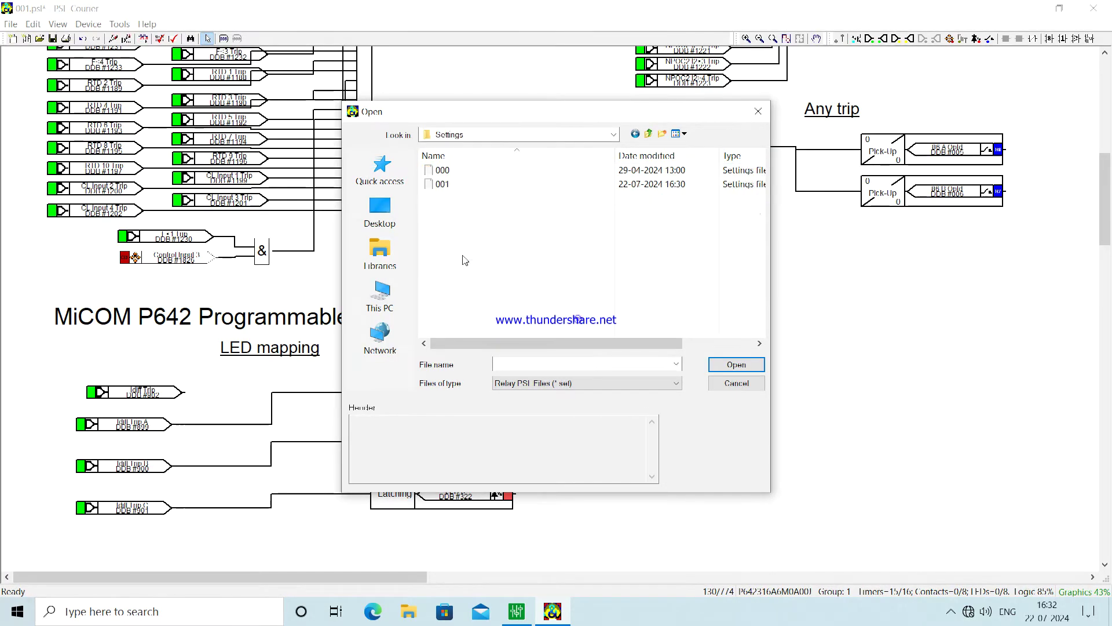
Extract the label names from settings file 001 for group 1 into the scheme diagram, accepting the label count mismatch
click(449, 186)
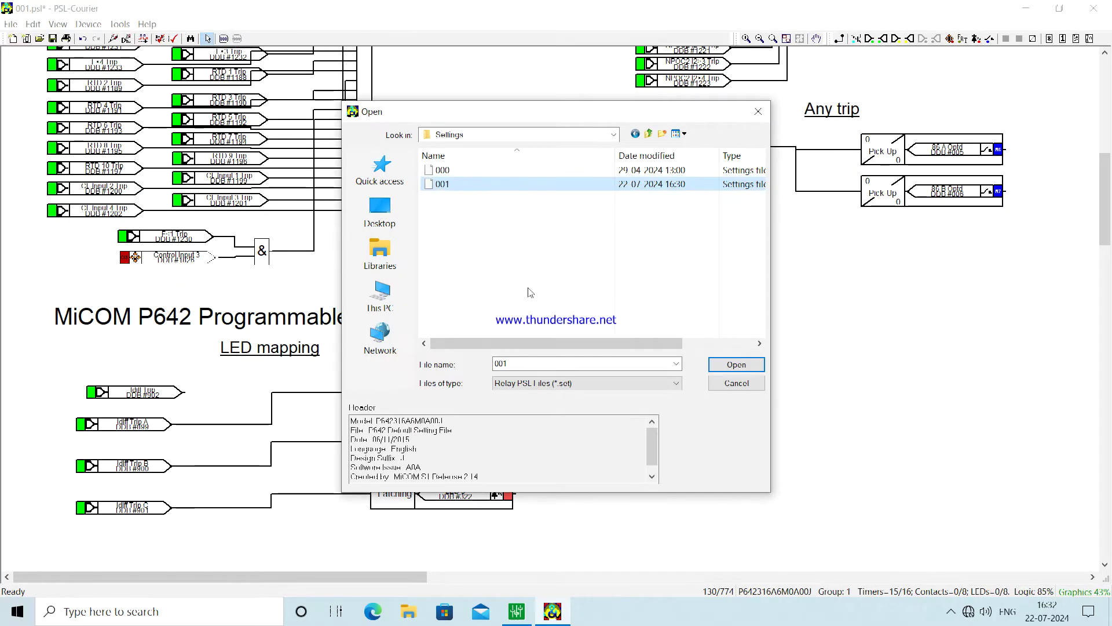
click(731, 365)
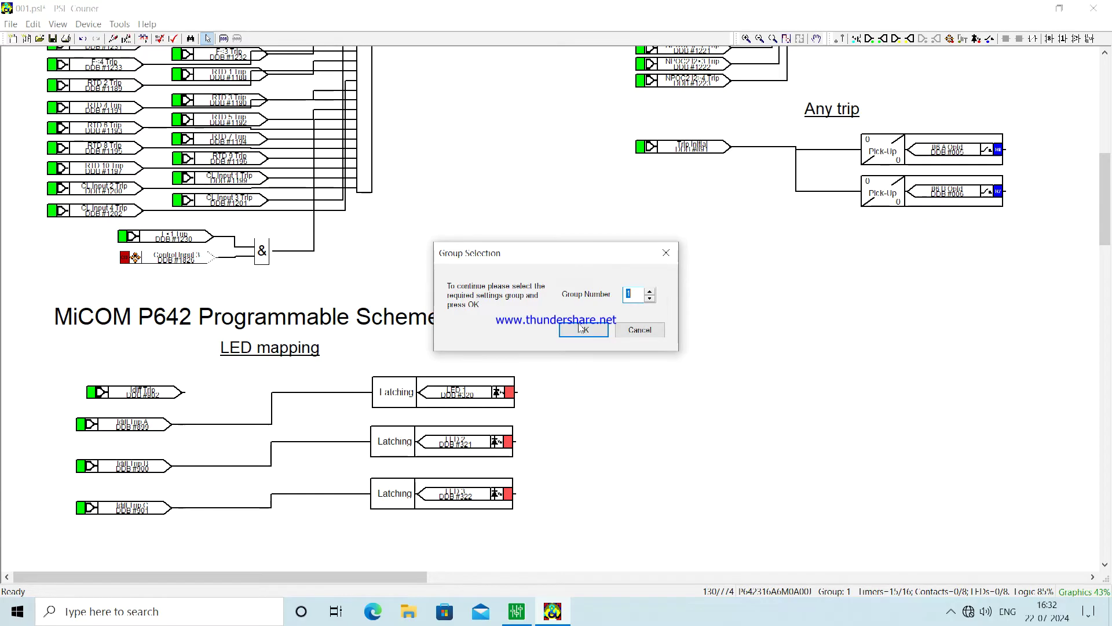
click(582, 330)
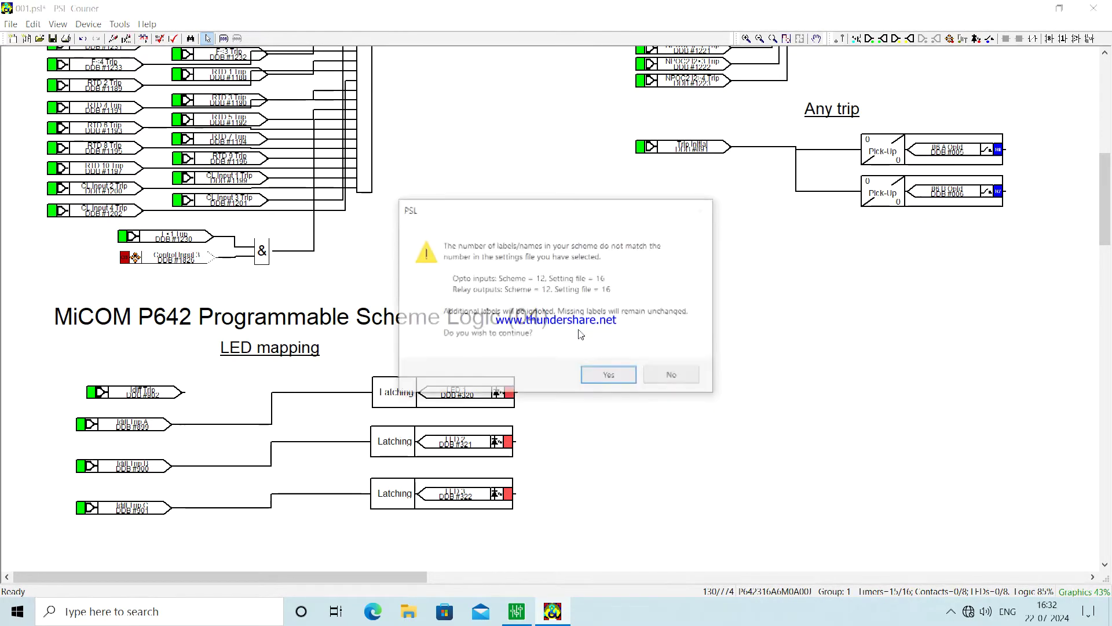
click(608, 380)
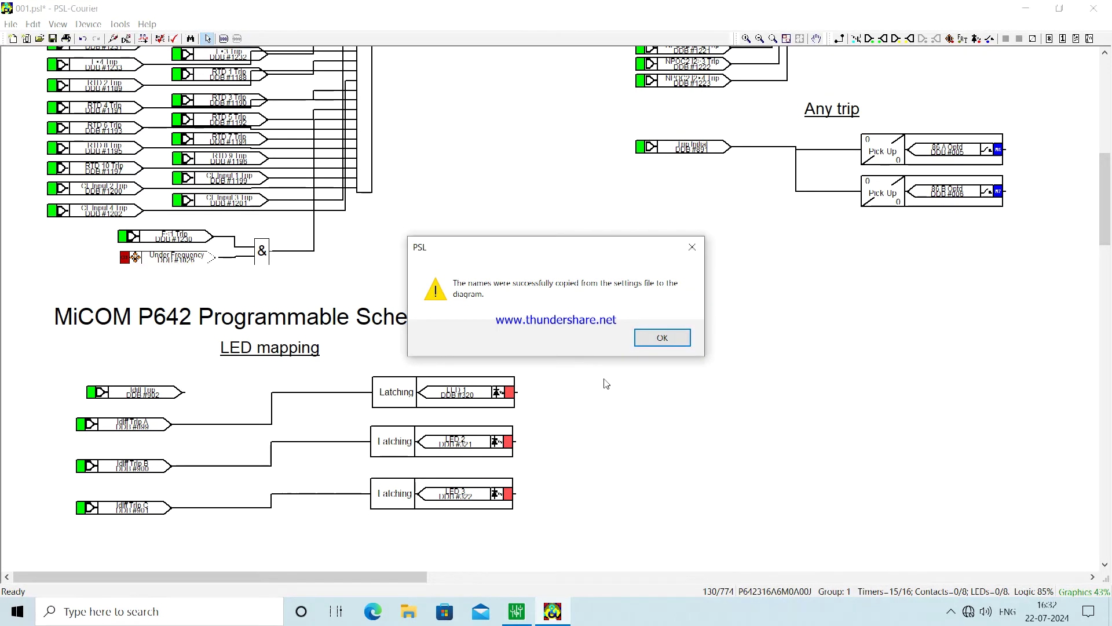
click(666, 338)
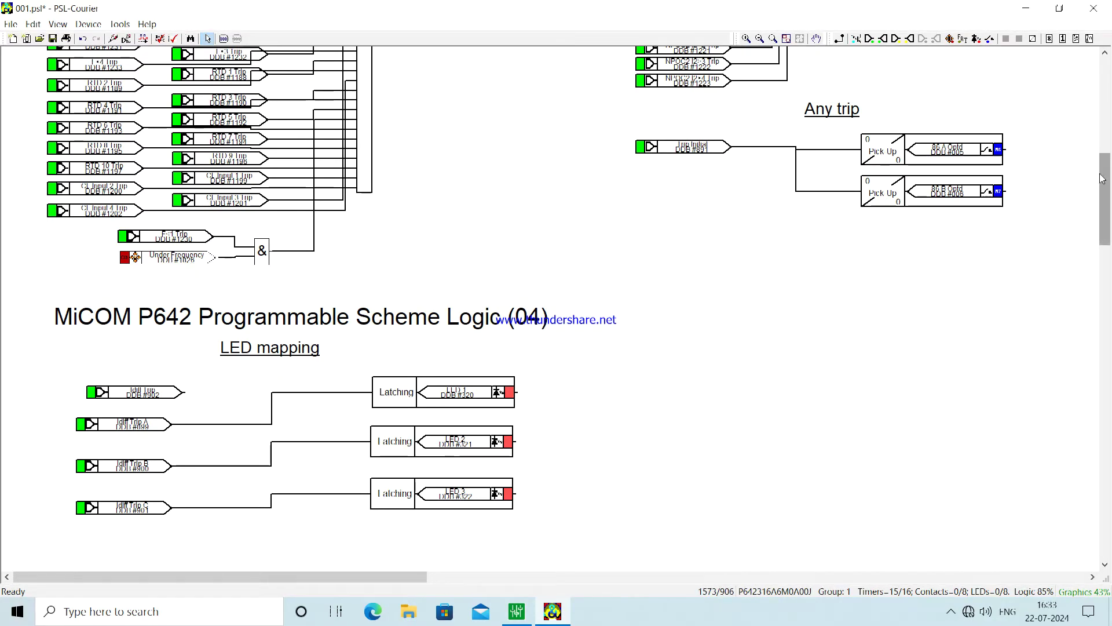
Delete the Ckt Breaker ON signal, inverting gate and links feeding the CB OFF and CB ON outputs, and move both outputs lower
scroll(1100, 155, up, 3)
scroll(1099, 155, up, 2)
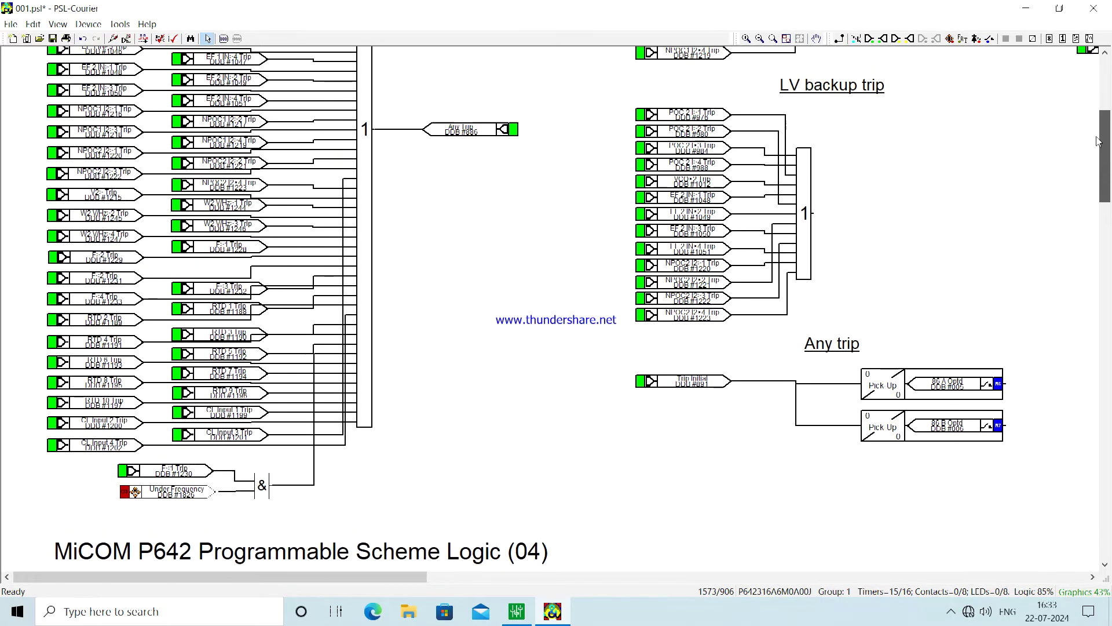
scroll(1098, 153, down, 1)
scroll(1096, 152, up, 1)
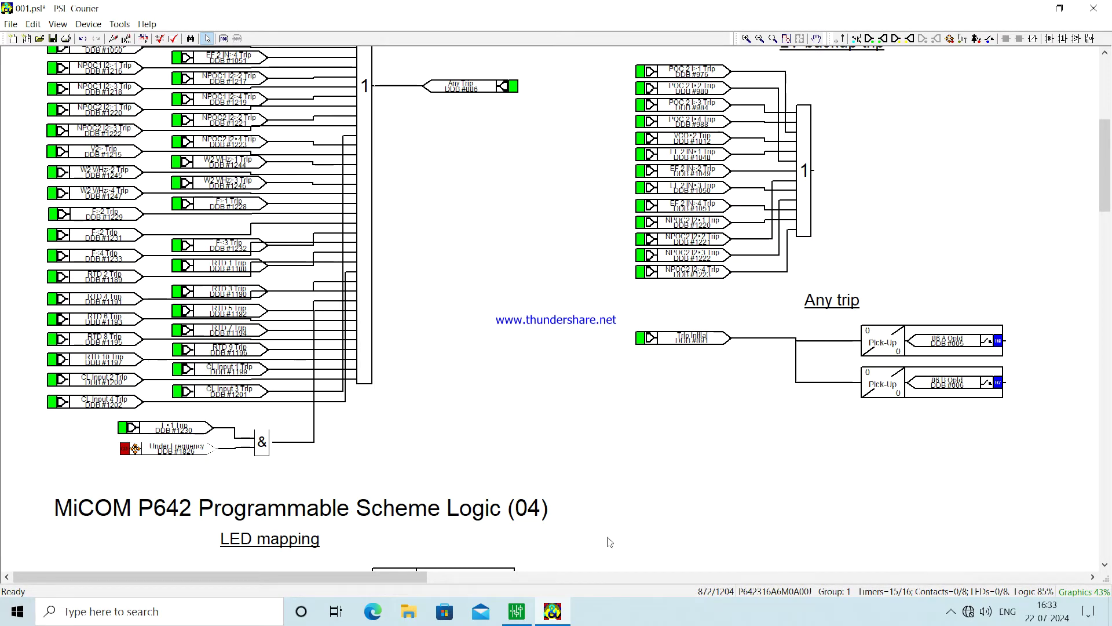
click(393, 578)
drag(393, 578, 558, 584)
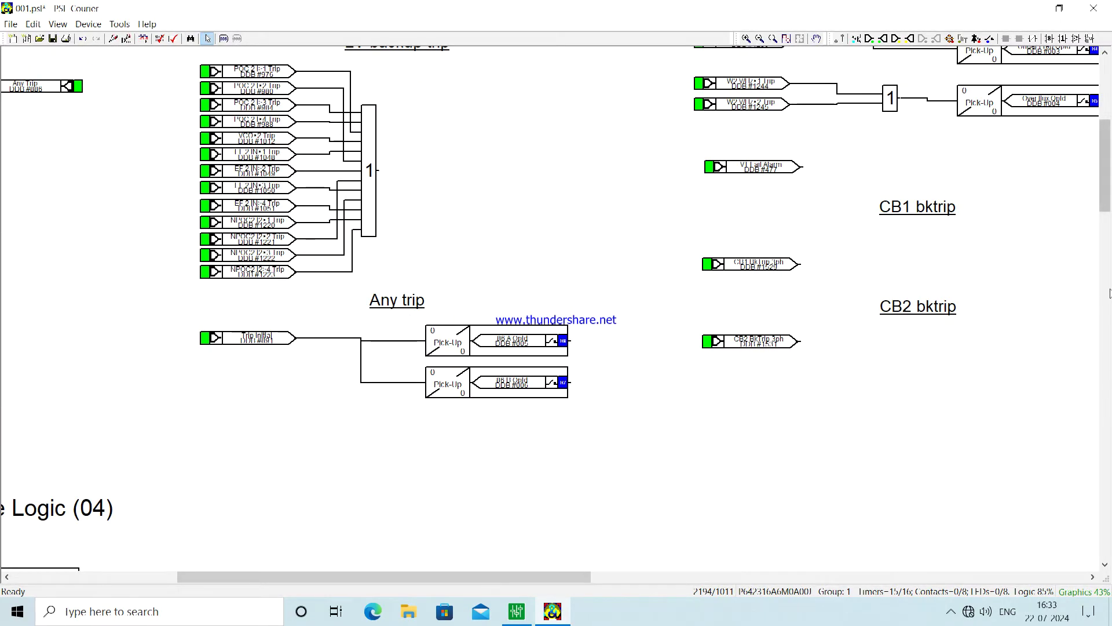
scroll(1108, 145, up, 1)
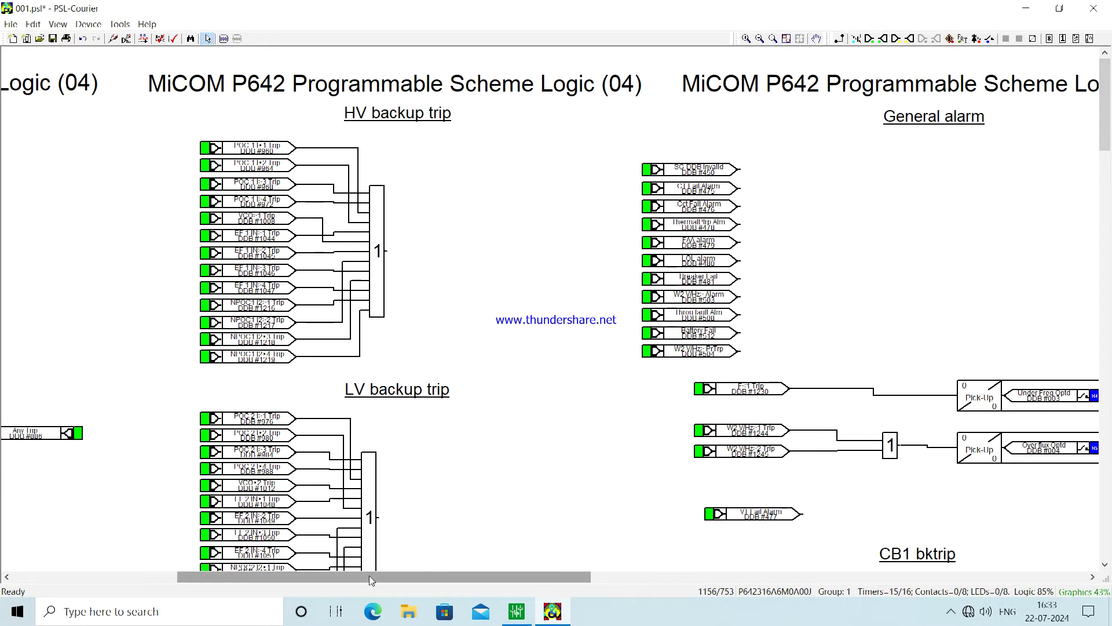
drag(371, 568, 868, 570)
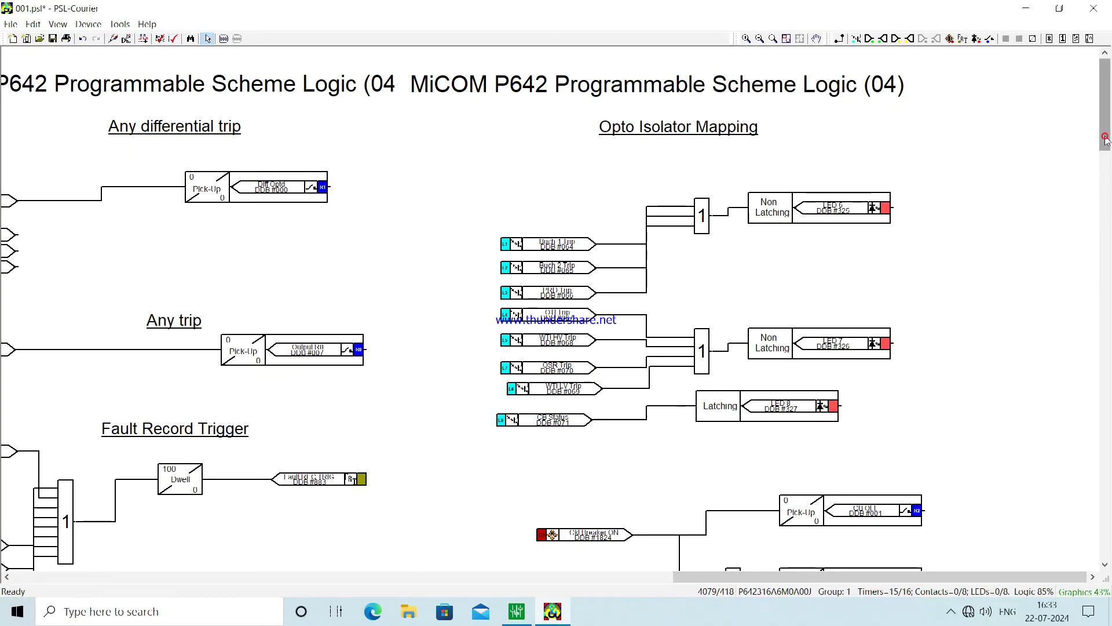
drag(1106, 145, 1105, 200)
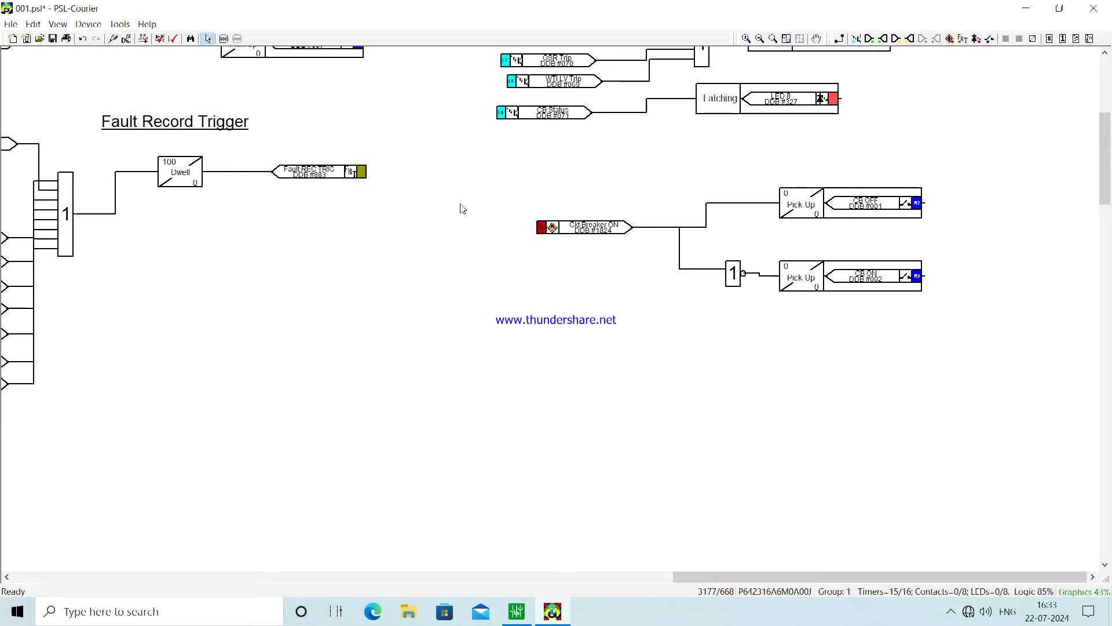
drag(471, 190, 774, 307)
key(Delete)
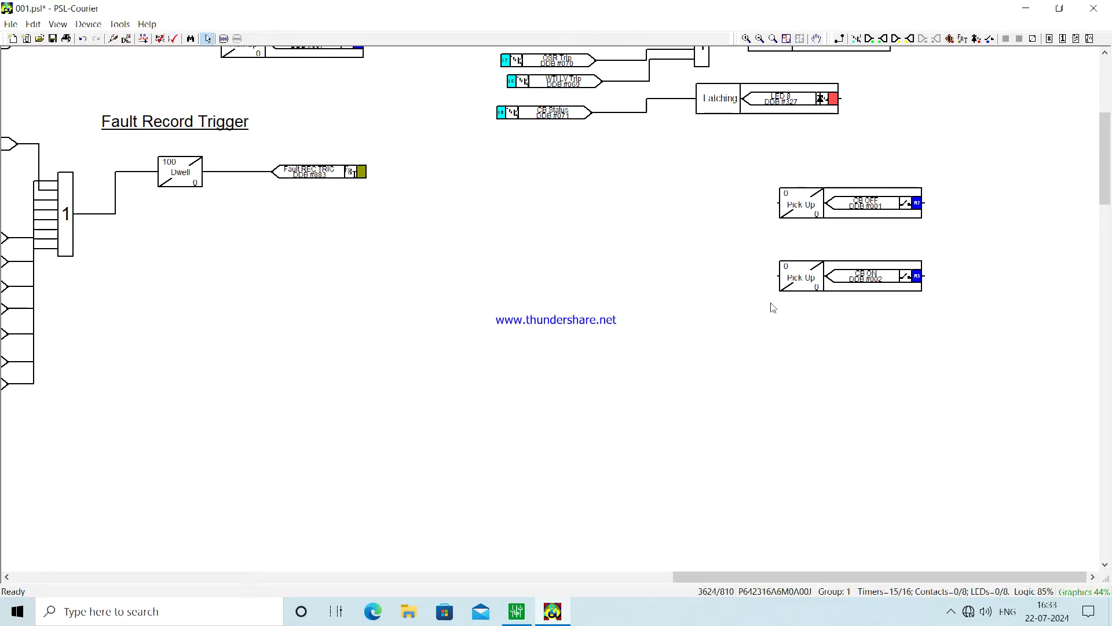
drag(869, 278, 869, 361)
drag(875, 207, 876, 296)
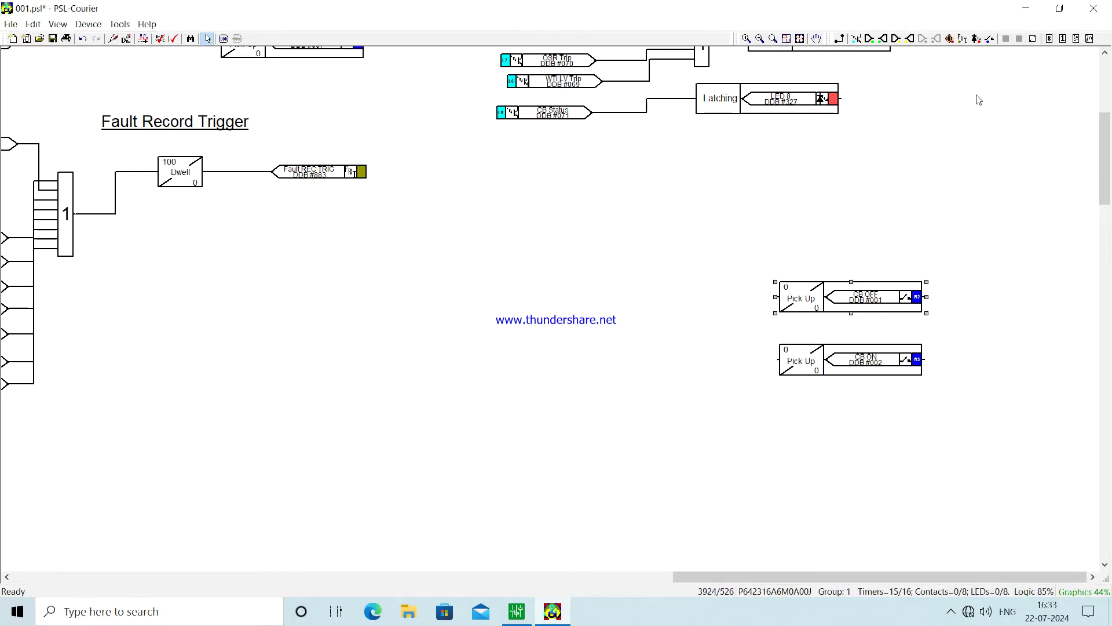
Add a Ckt Breaker ON control input signal and position it to the left of the CB ON output at the same height
click(950, 38)
click(559, 270)
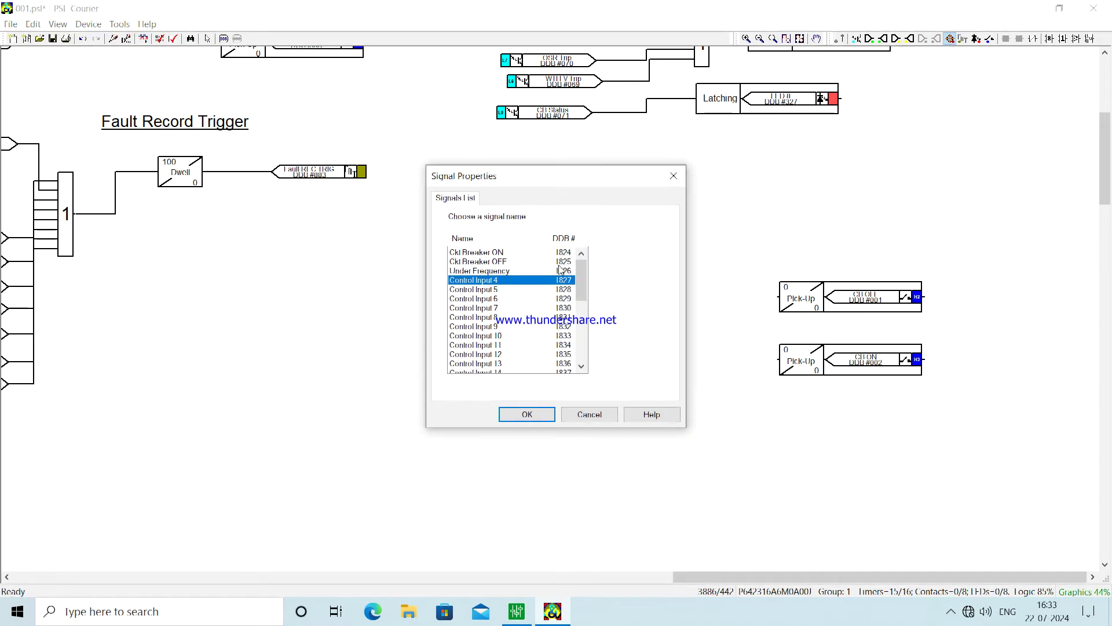
key(Up)
key(Up)
key(Up)
click(516, 415)
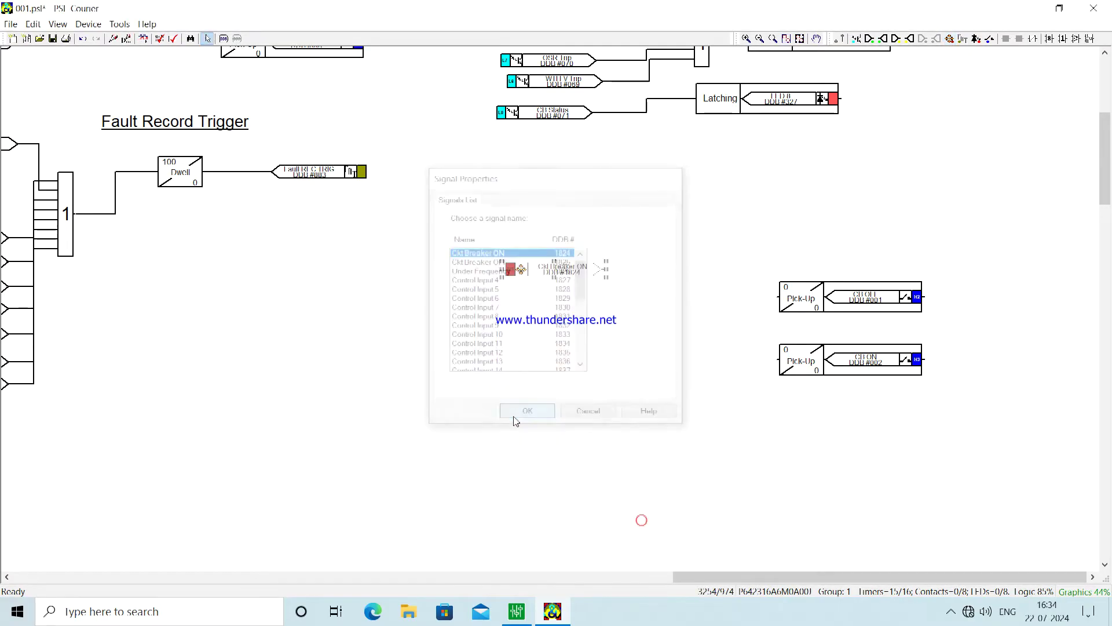
drag(556, 270, 642, 362)
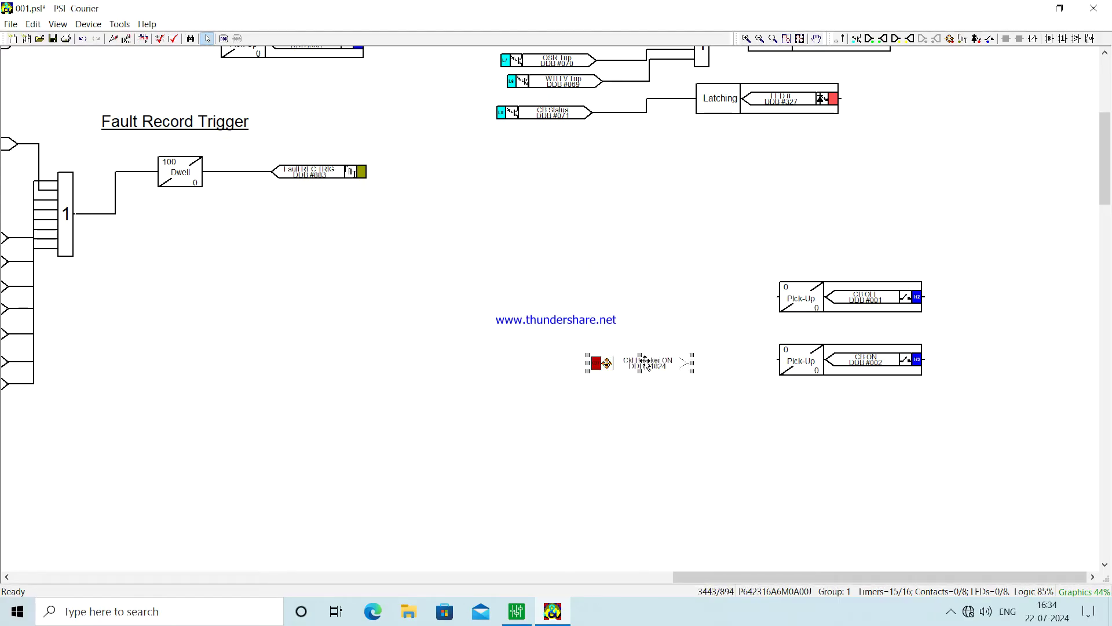
Add a Ckt Breaker OFF control input signal and position it level with the CB OFF output, above the Ckt Breaker ON signal
click(951, 38)
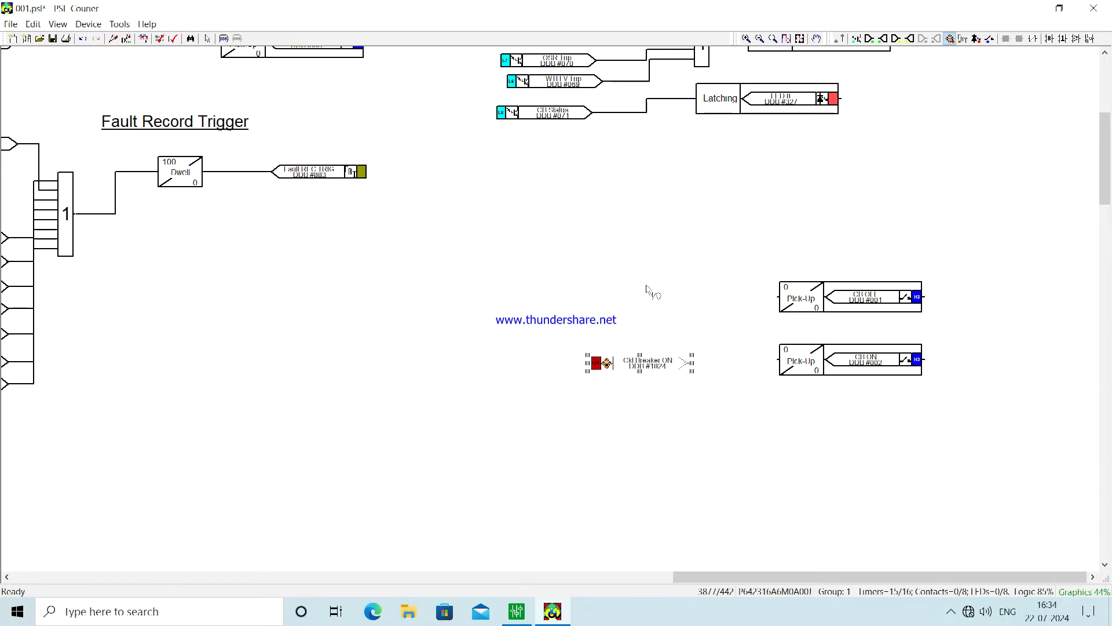
click(577, 294)
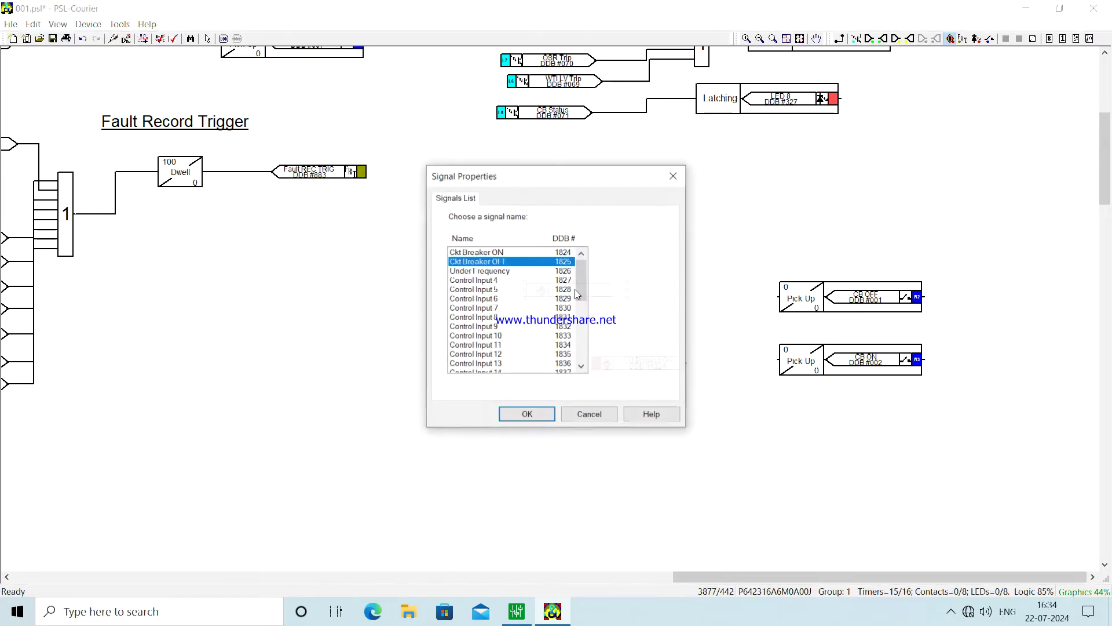
click(527, 415)
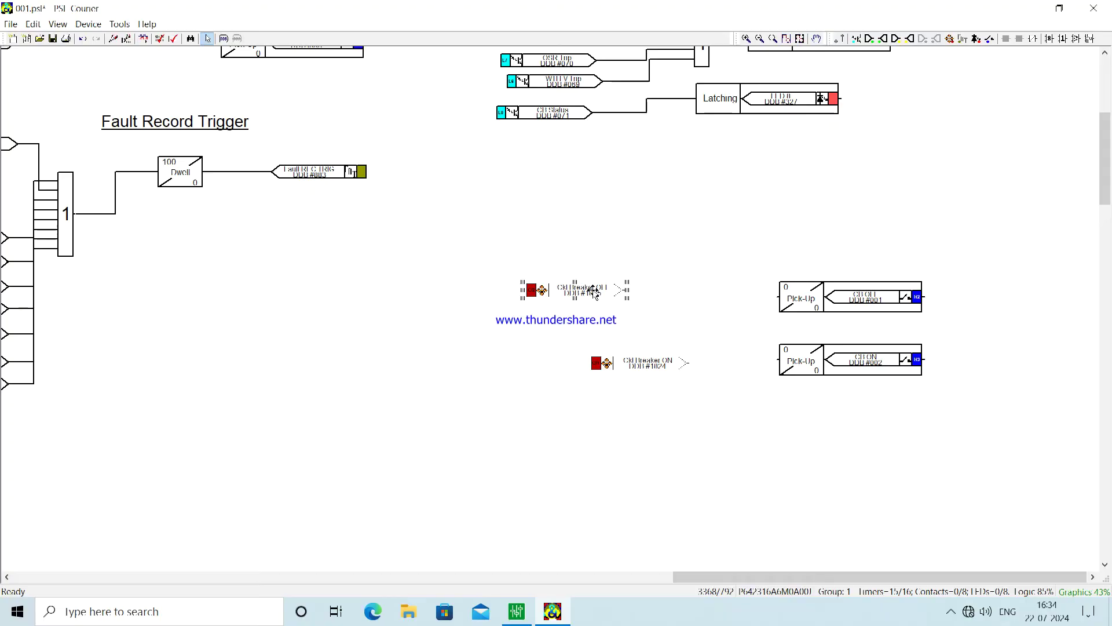
drag(627, 293, 693, 302)
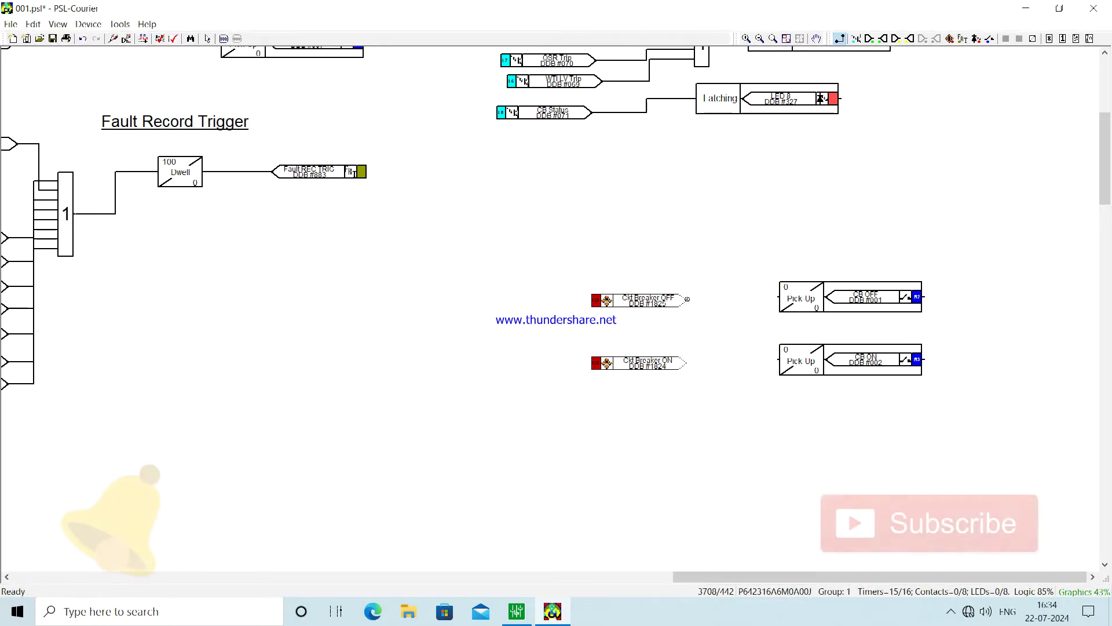
Link the Ckt Breaker OFF signal to the CB OFF pick-up output and the Ckt Breaker ON signal to the CB ON pick-up output
drag(687, 300, 778, 298)
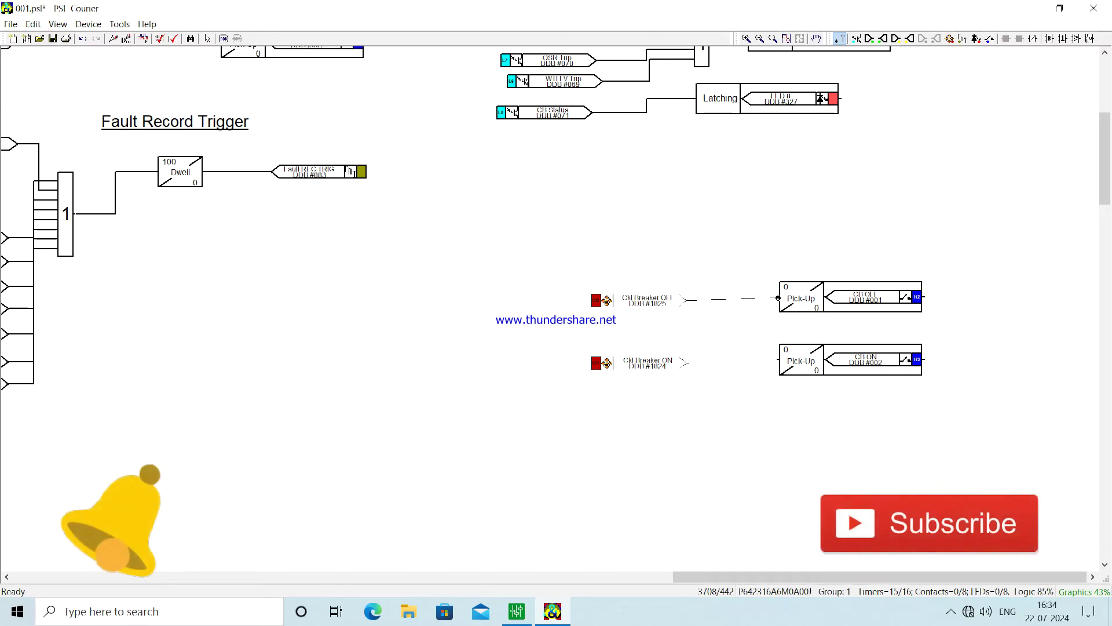
click(687, 363)
drag(775, 358, 776, 358)
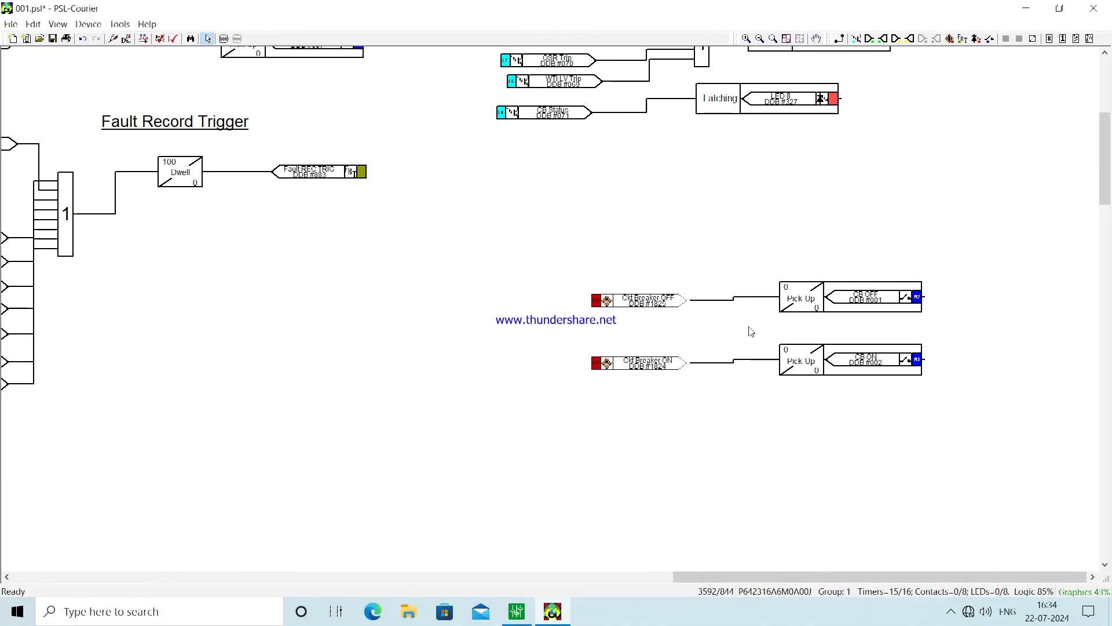
Save the scheme logic file 001.psl and close the logic editor
right_click(631, 200)
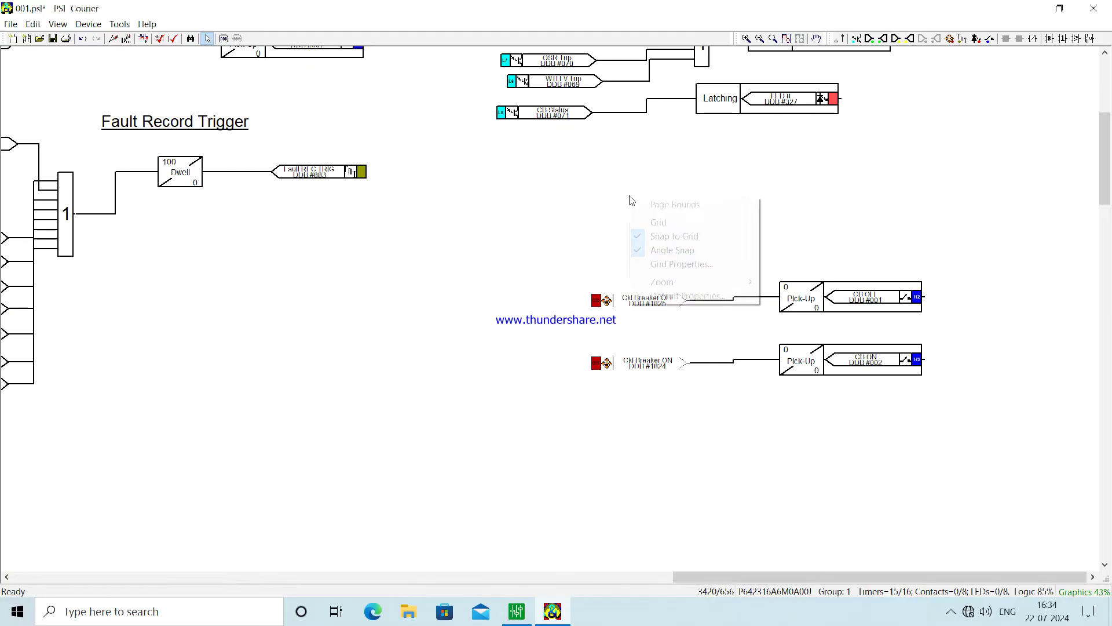
click(513, 248)
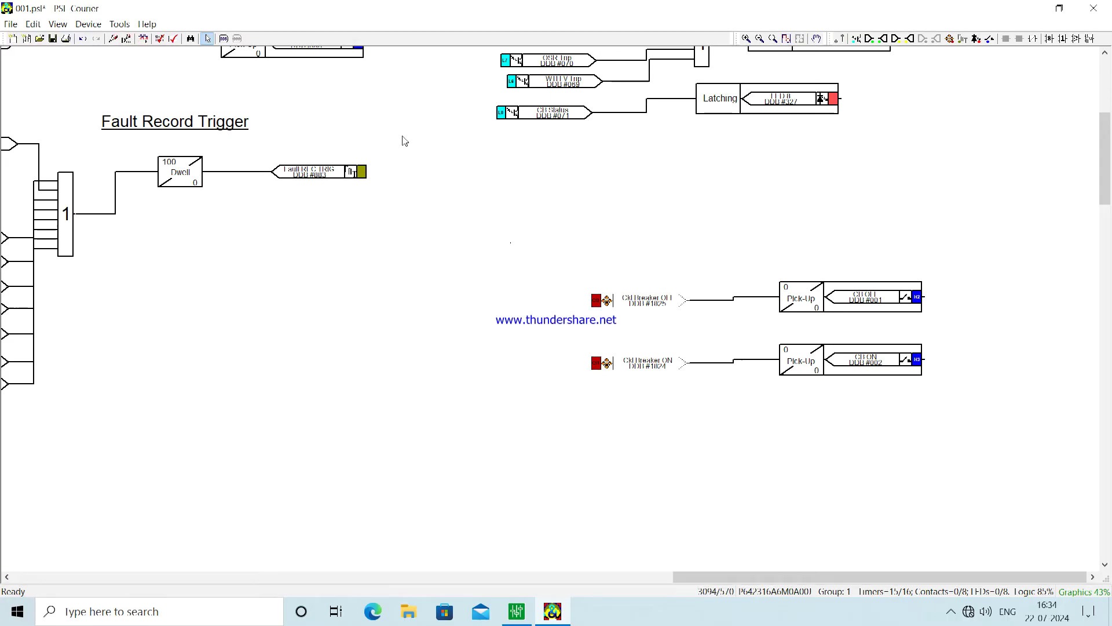
click(54, 39)
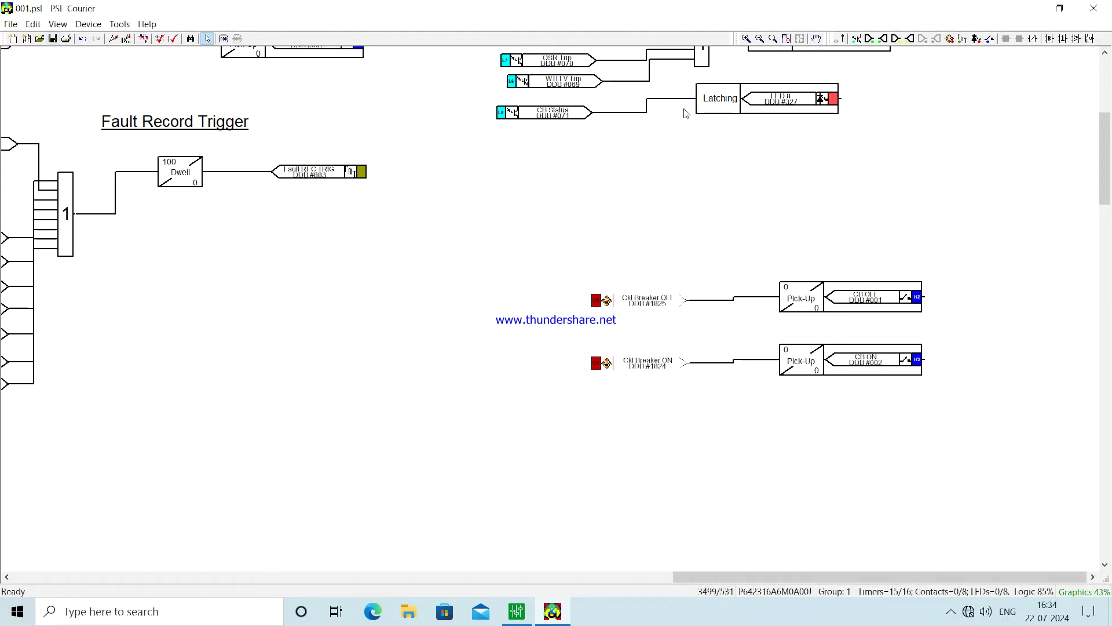
click(1094, 9)
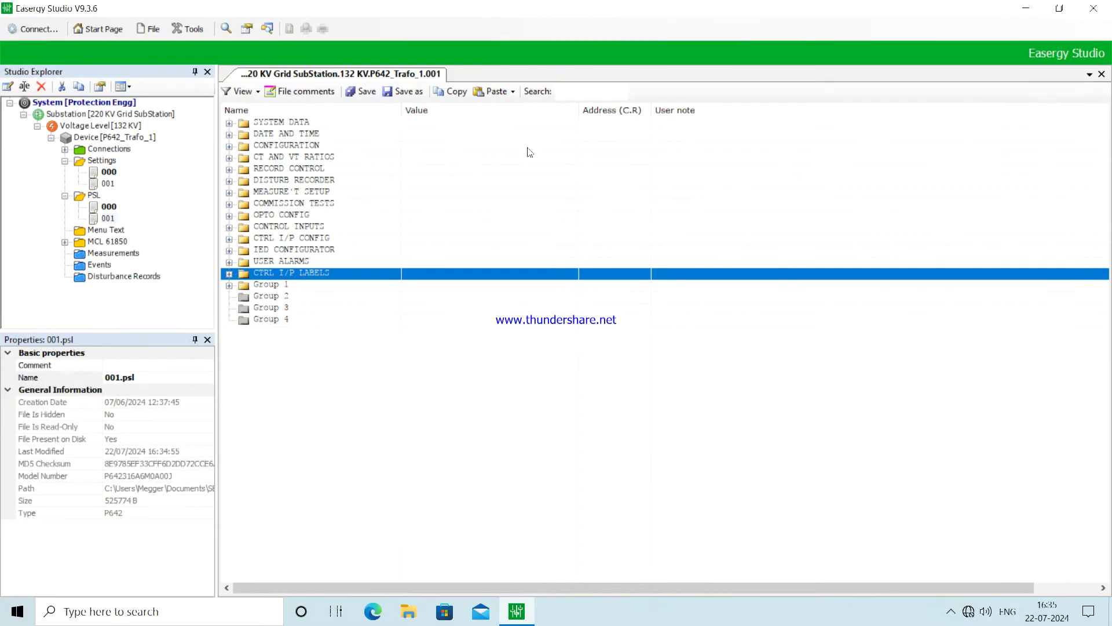
Open the P642 device's MCL 61850 configuration file 000 in IED Configurator and enter manual editing mode
click(65, 242)
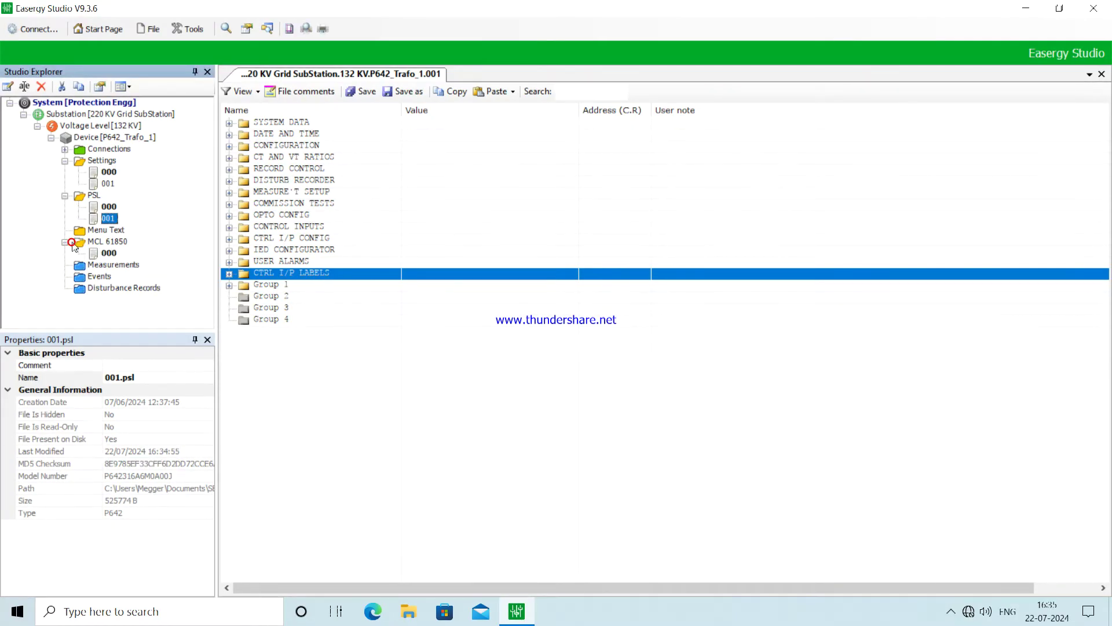
click(65, 242)
click(65, 242)
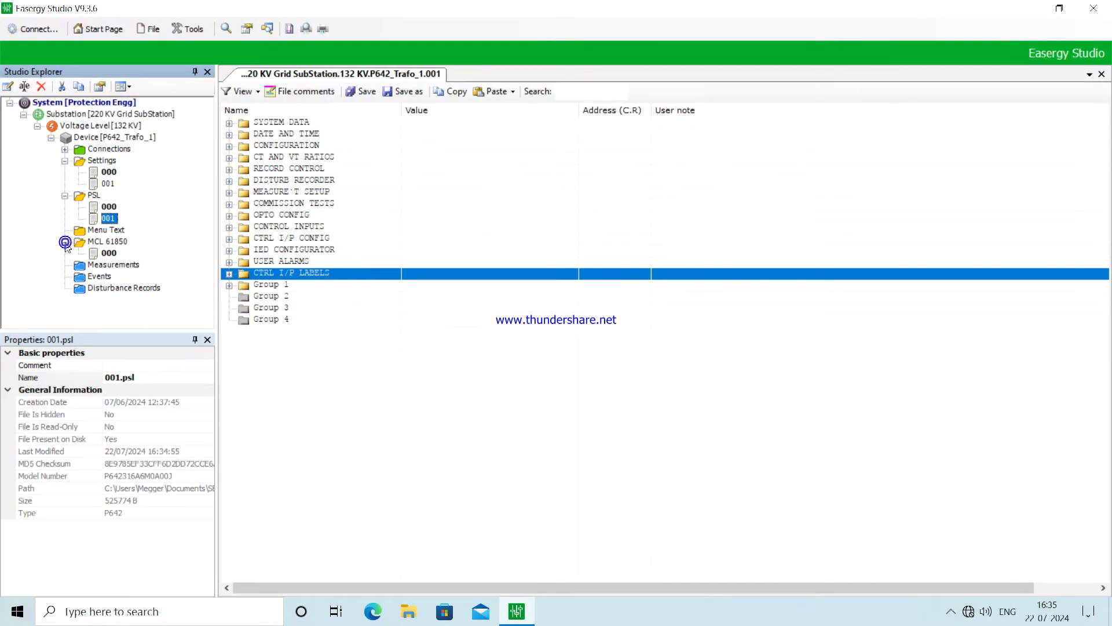
double_click(97, 255)
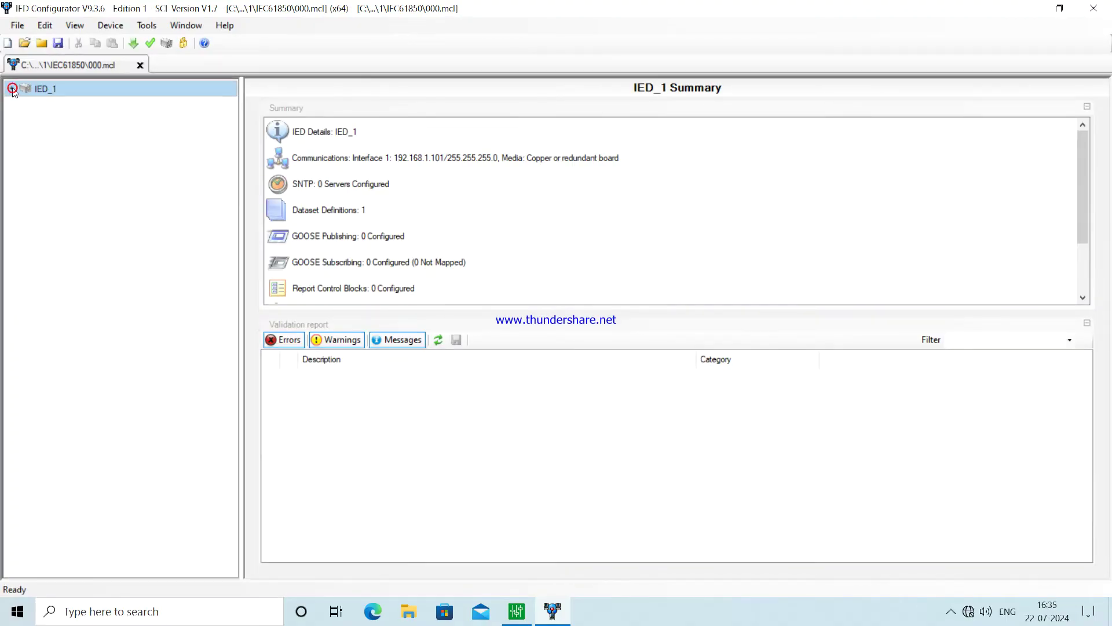
click(186, 43)
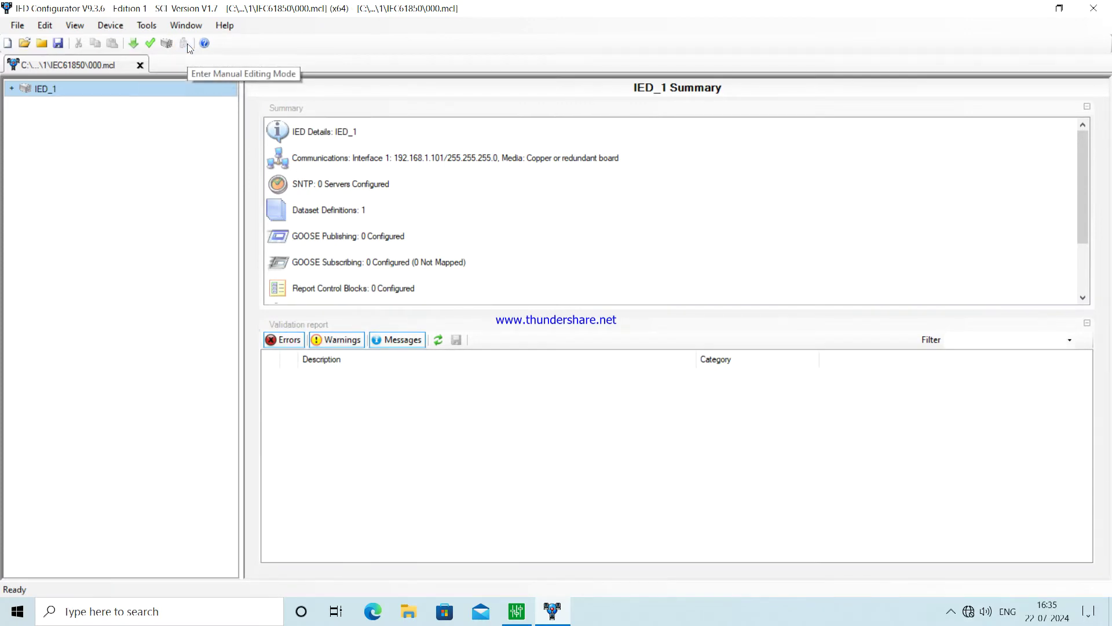
Look through the IED details and SNTP pages of IED_1, and set its communications IP address to 192.168.100.101
click(11, 88)
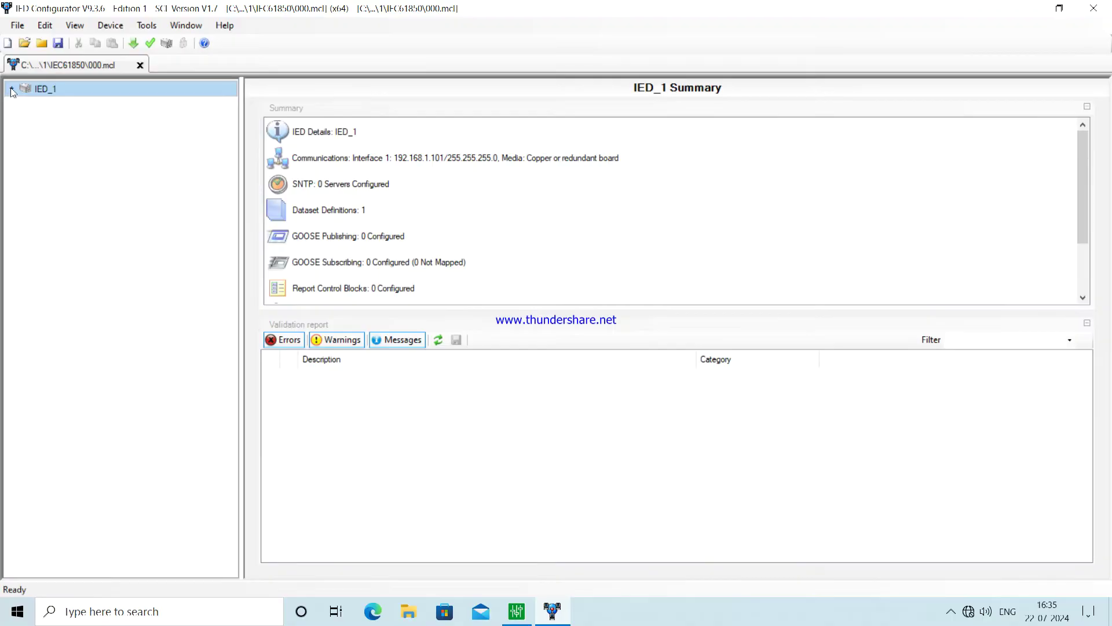
click(11, 88)
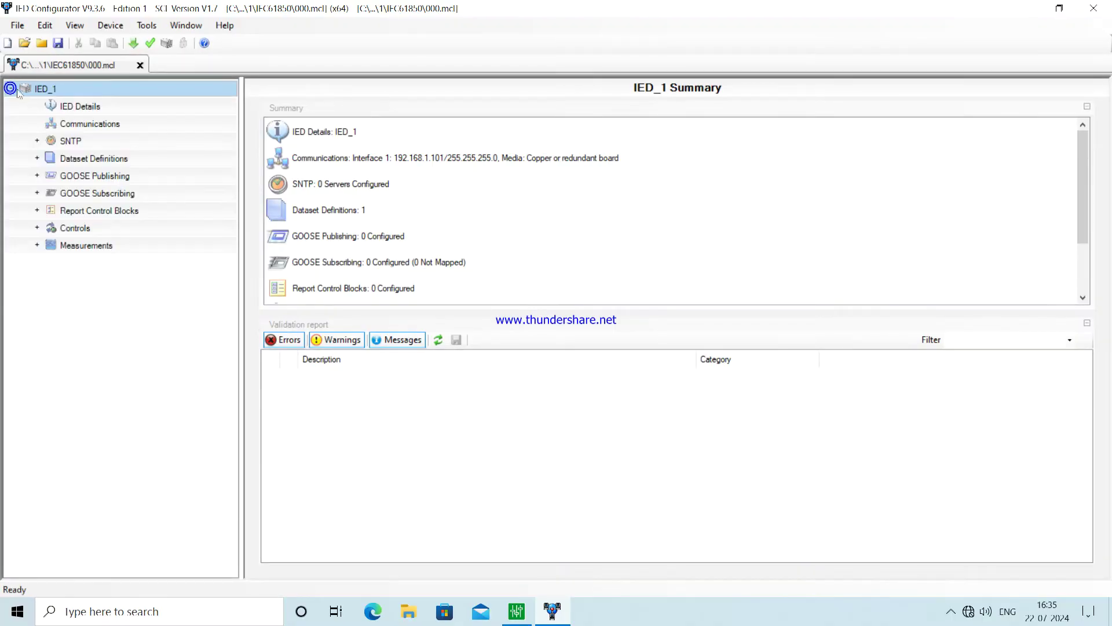
click(83, 110)
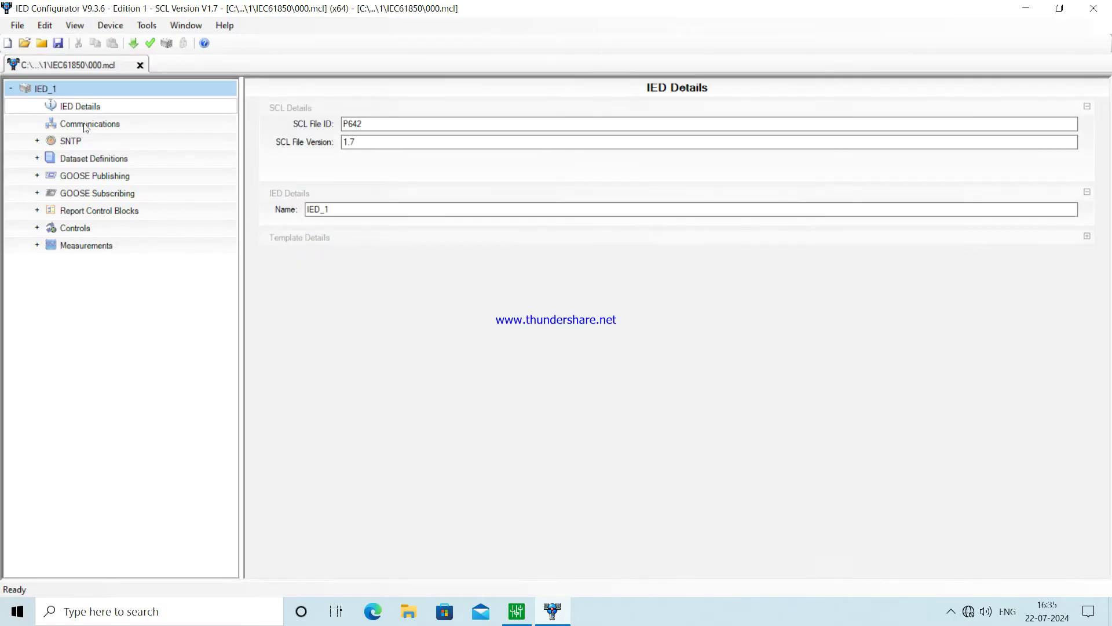
click(85, 124)
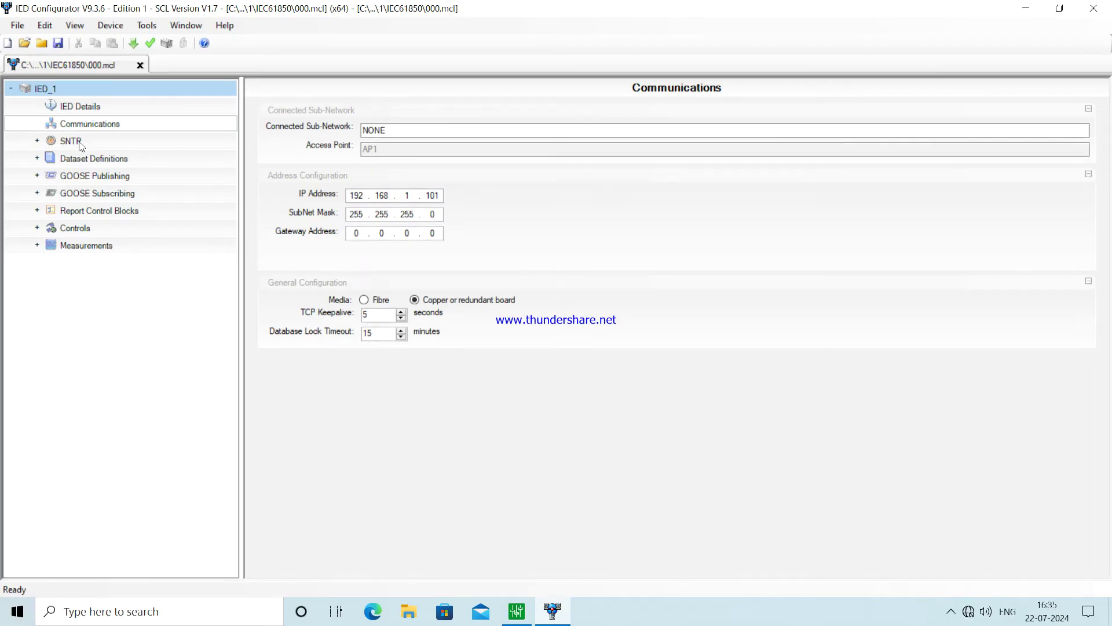
click(80, 141)
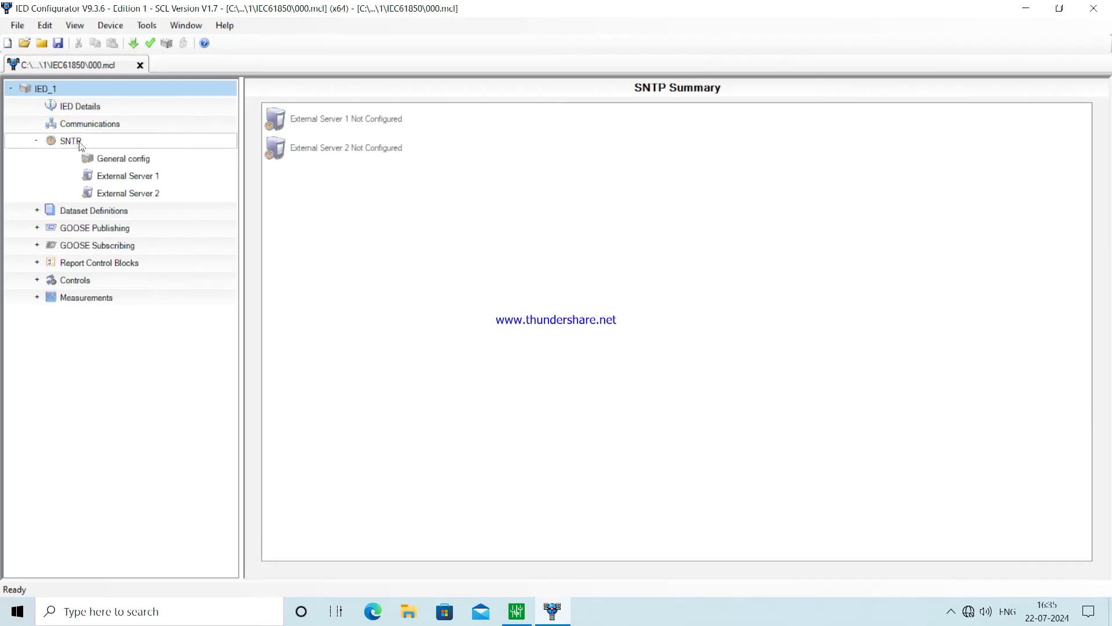
click(73, 124)
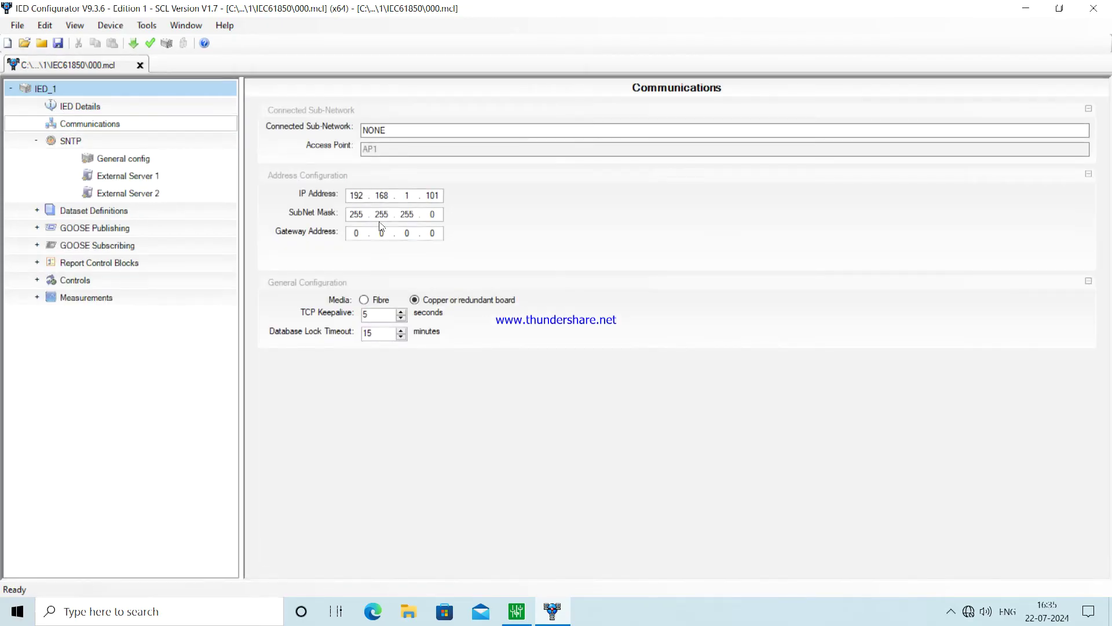
click(415, 195)
text(00)
Set the IP address of SNTP External Server 1 to 192.168.100.151
click(108, 176)
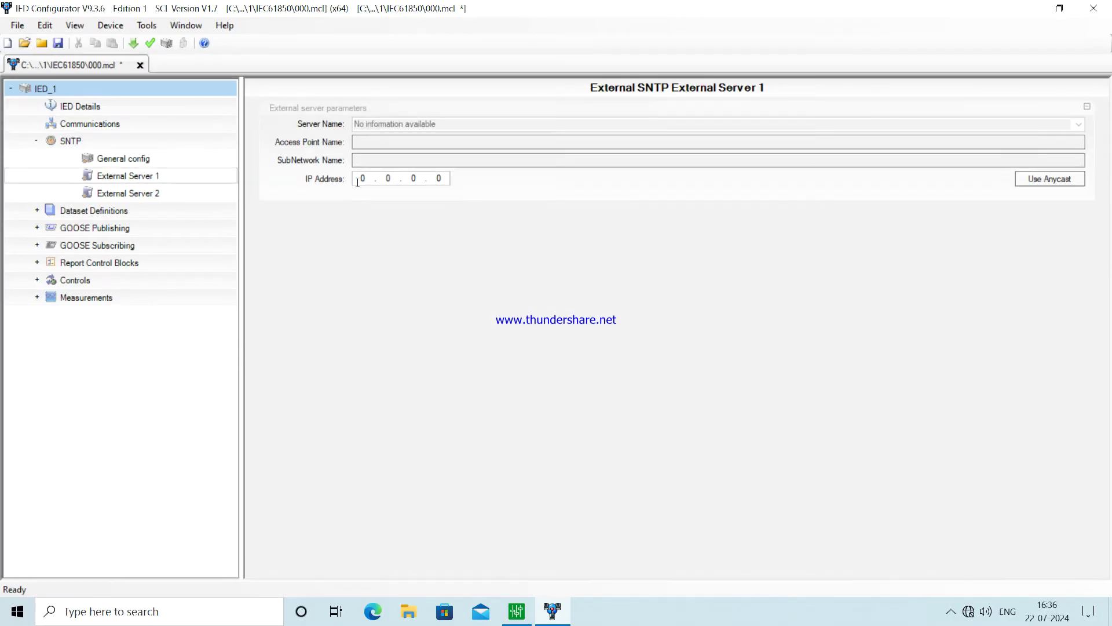
click(363, 178)
text(192.168.100.151)
Set the IP address of SNTP External Server 2 to 192.168.100.31
click(153, 195)
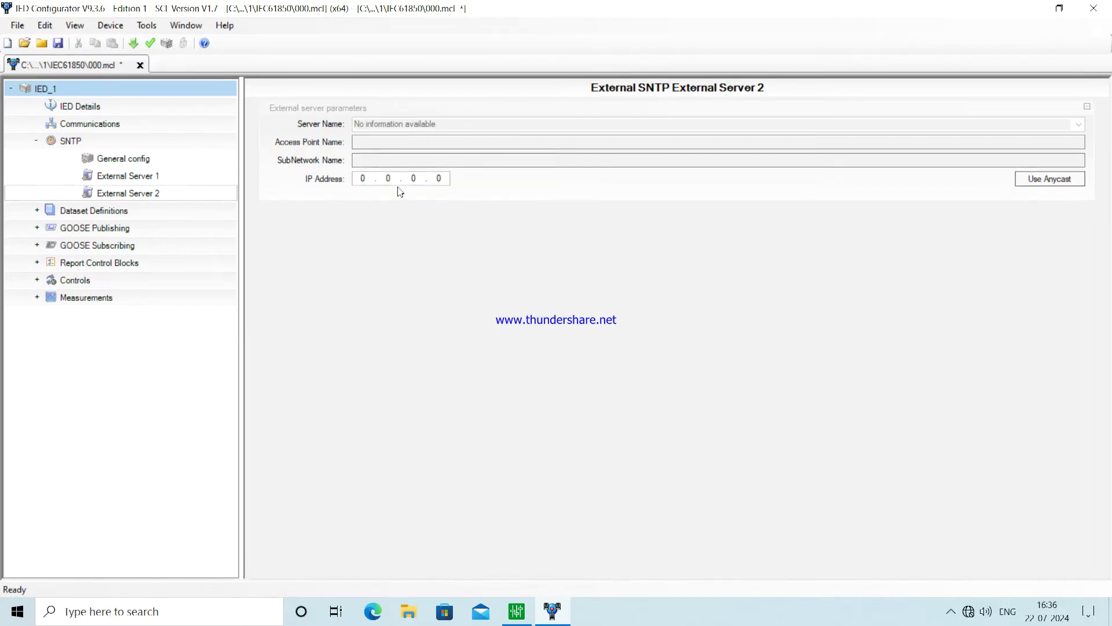
click(363, 178)
text(190)
click(369, 178)
key(BackSpace)
text(2 . 168 . 10)
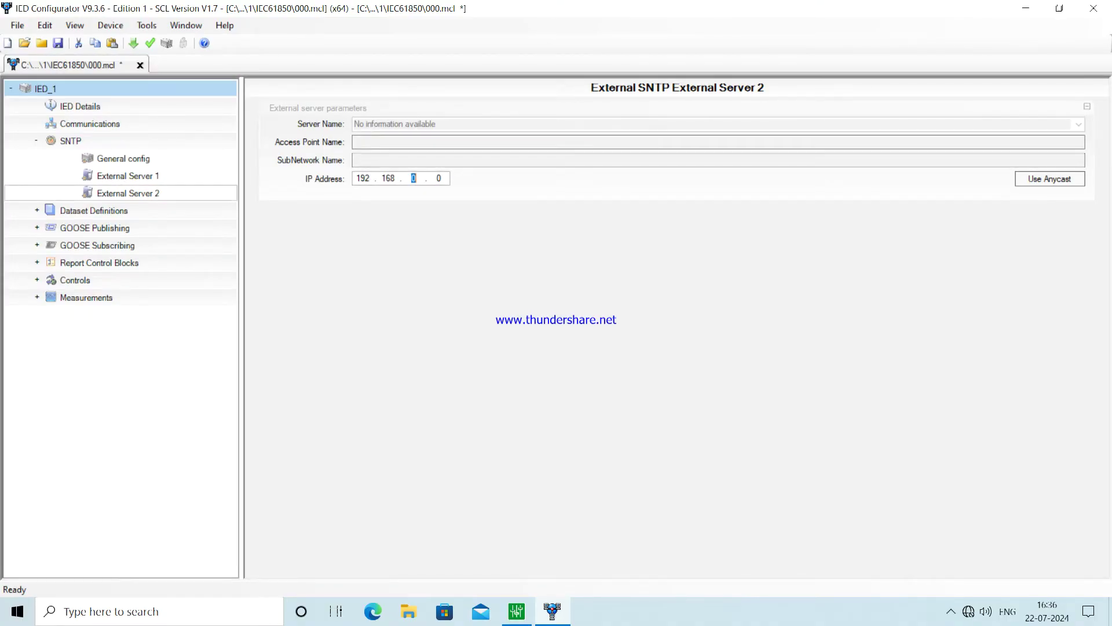
text(0 . 31)
Review the communications, SNTP, dataset, GOOSE and controls summaries, including the control models listed for the PloGGIO1 objects
click(96, 125)
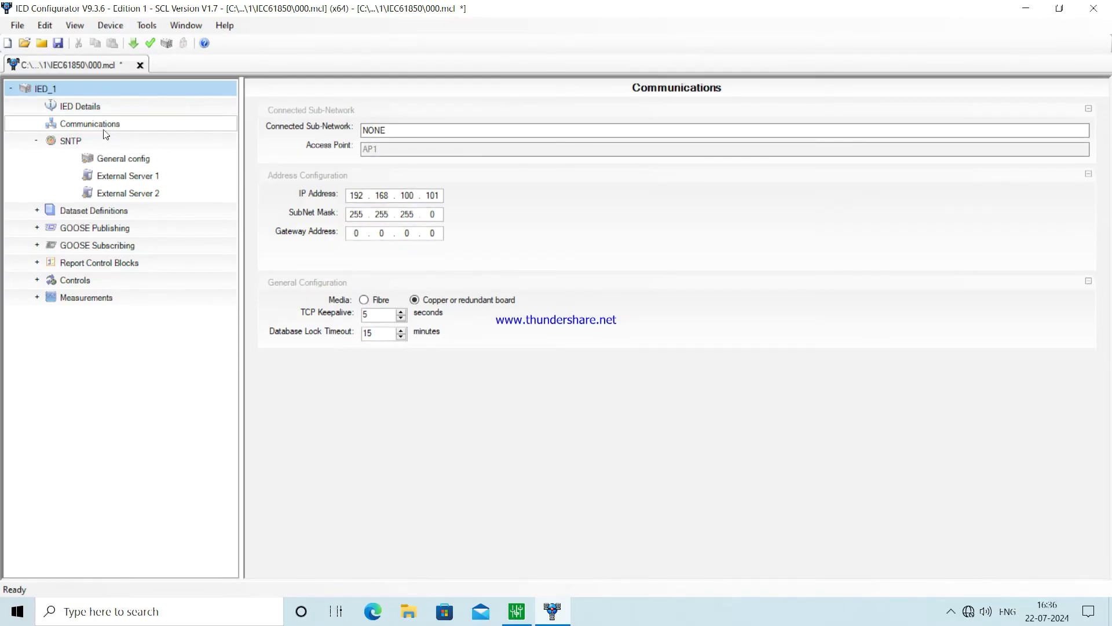
click(40, 142)
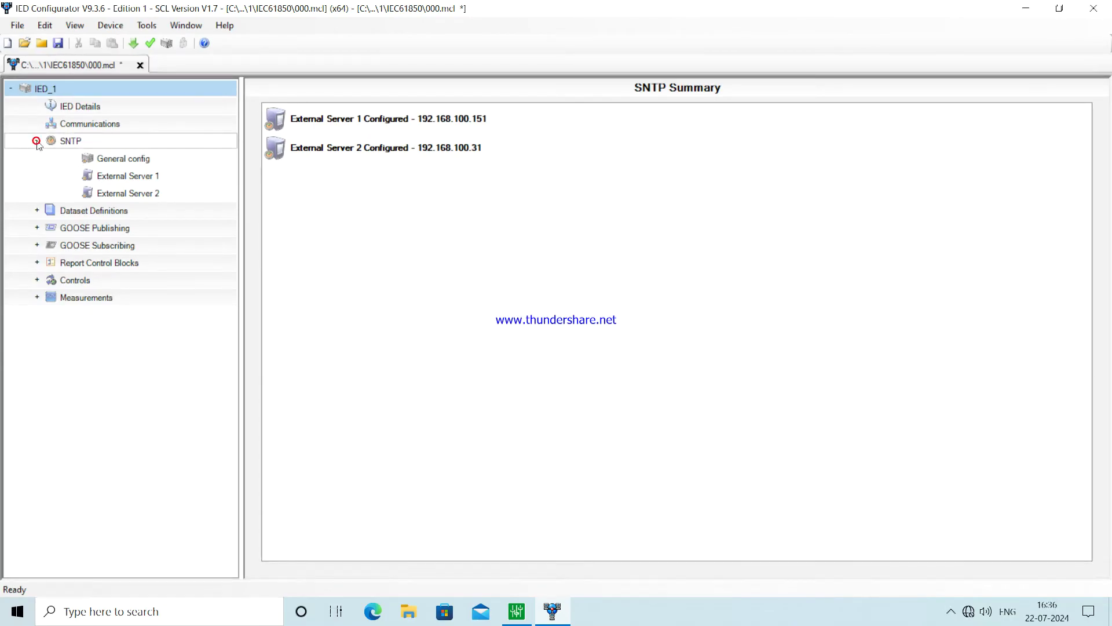
click(40, 212)
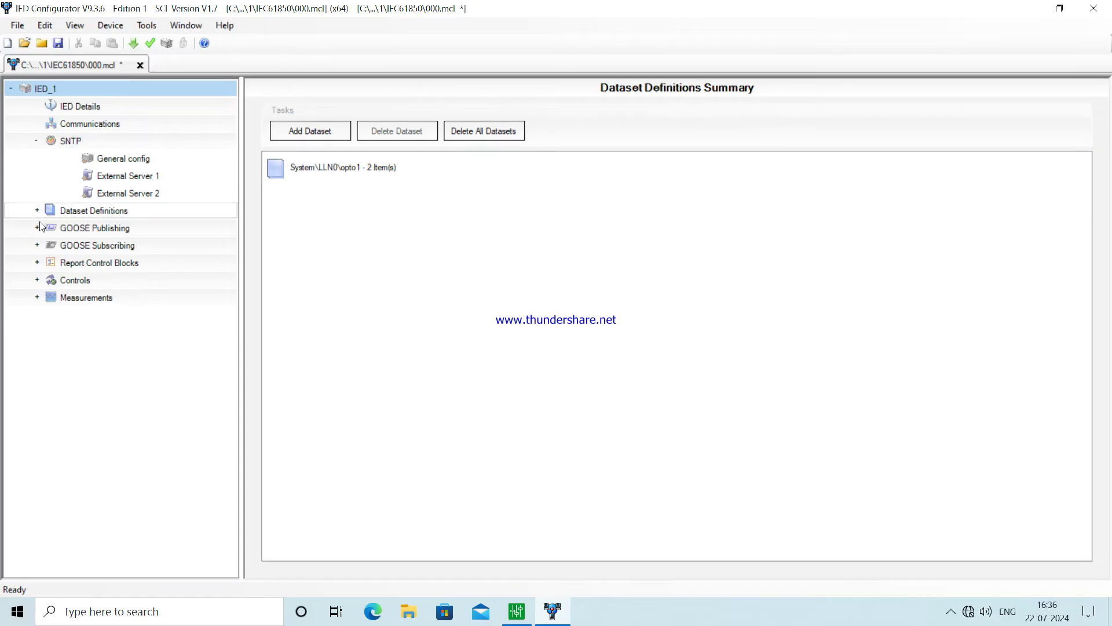
click(39, 227)
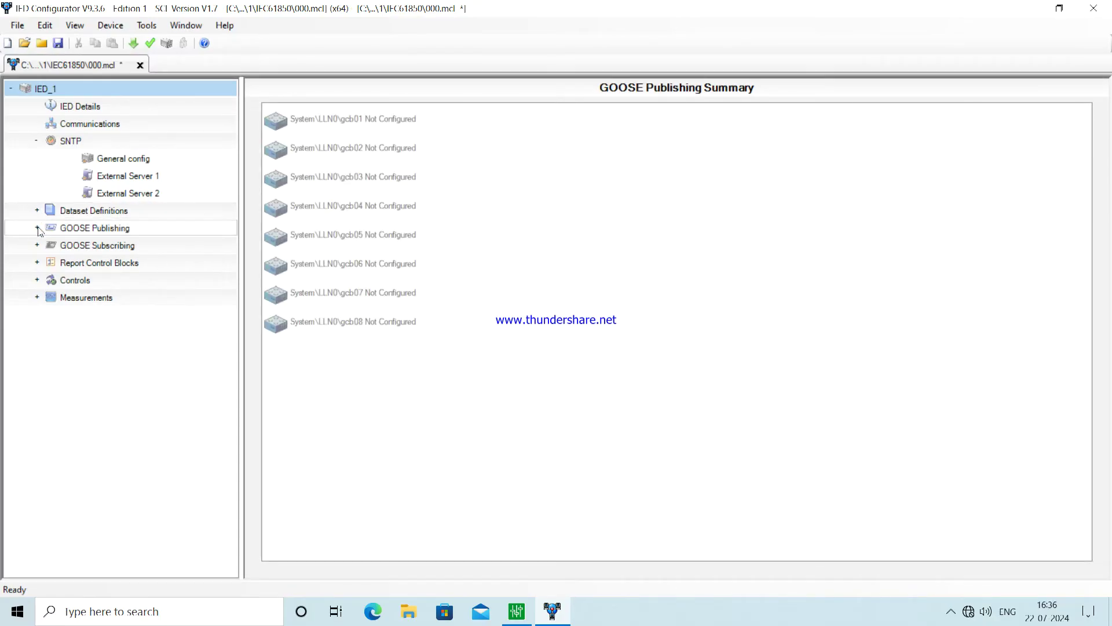
click(39, 245)
click(38, 281)
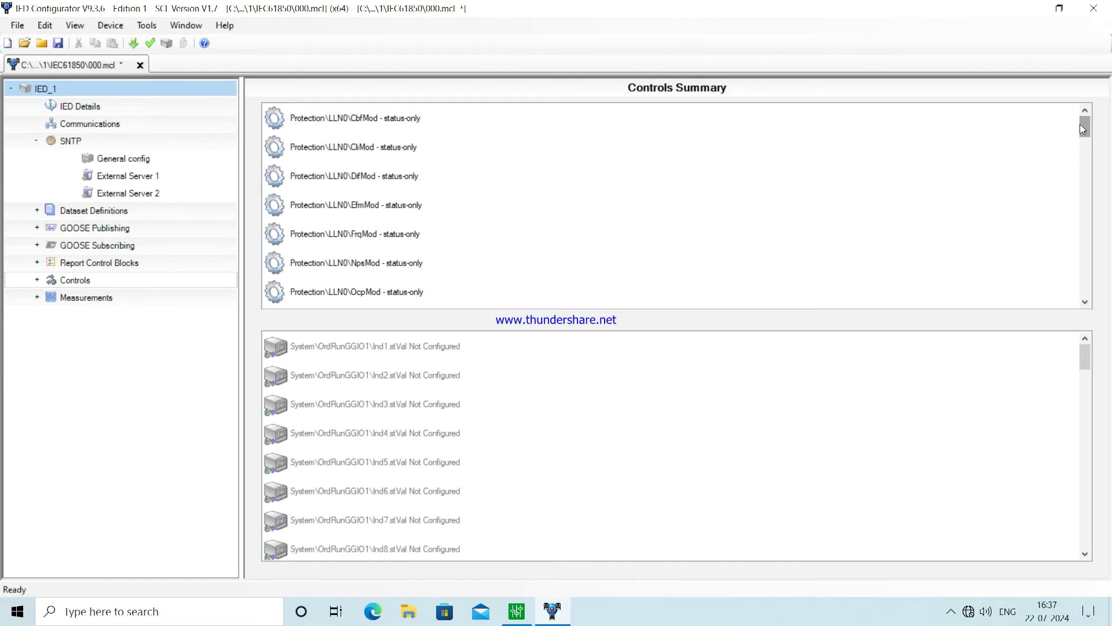
drag(1083, 128, 1086, 210)
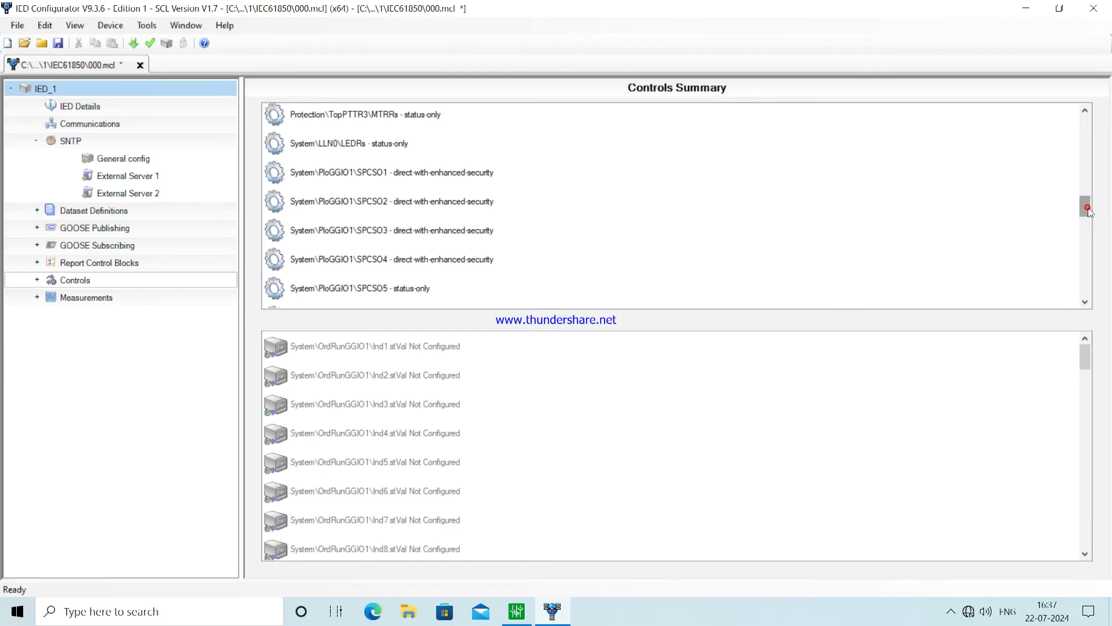
drag(1089, 211, 1082, 129)
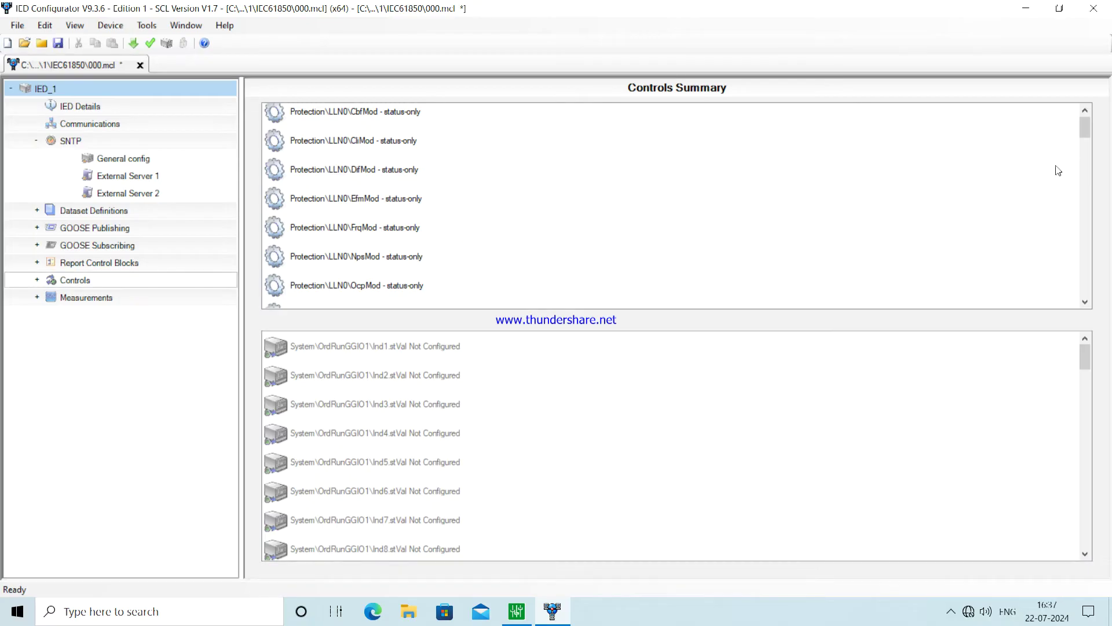
drag(1086, 132, 1079, 209)
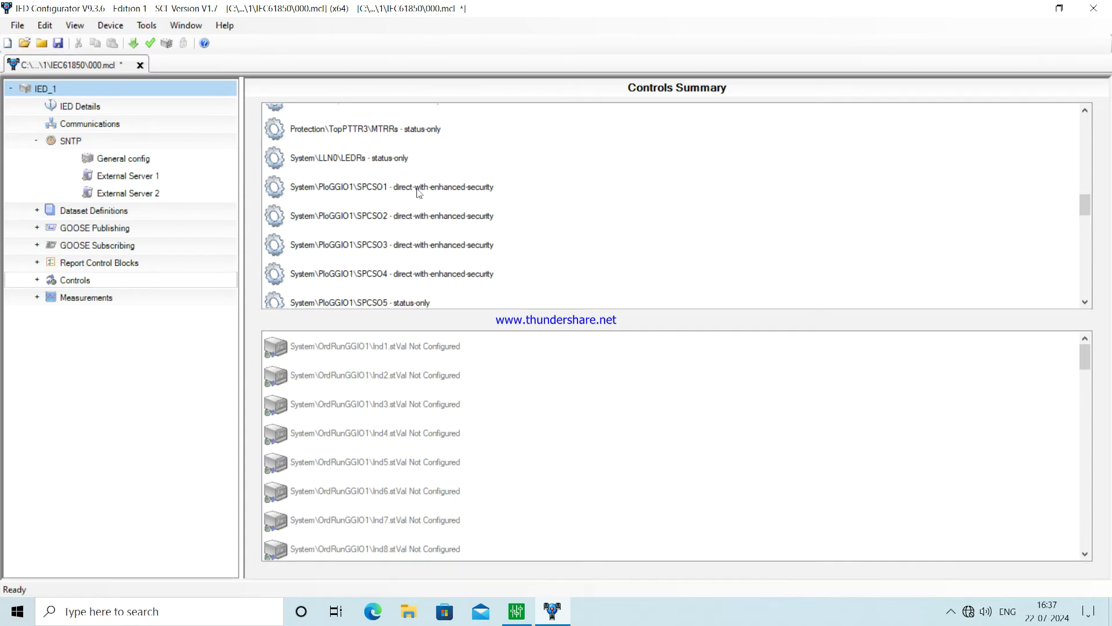
Set the control model (ctlModel) of System\PloGGIO1\SPCSO1 to direct-with-normal-security
click(377, 190)
double_click(377, 191)
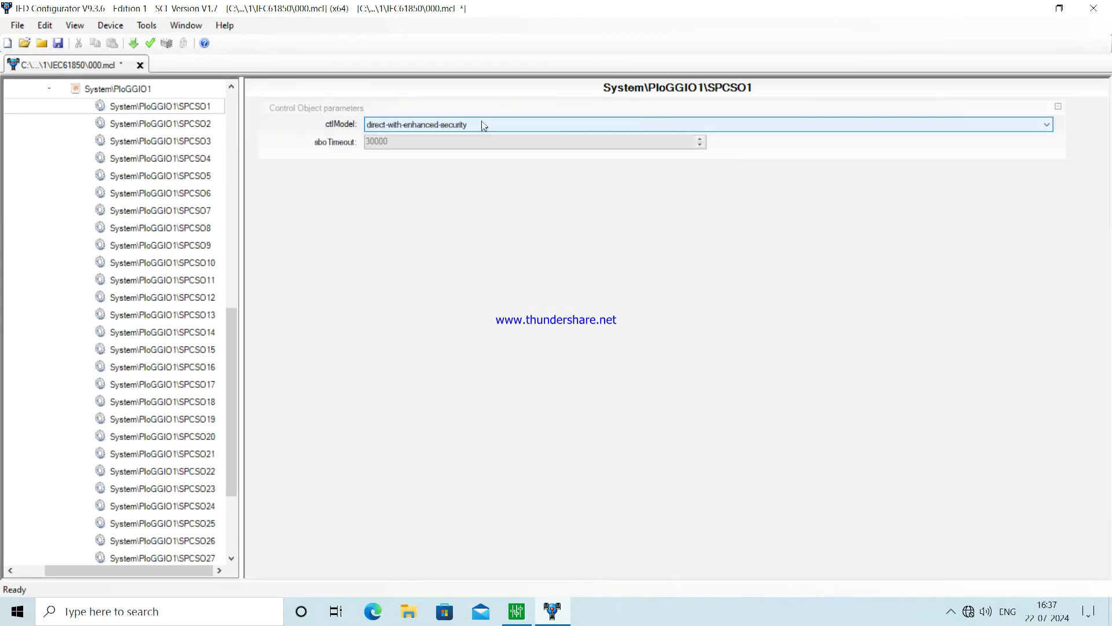
click(484, 126)
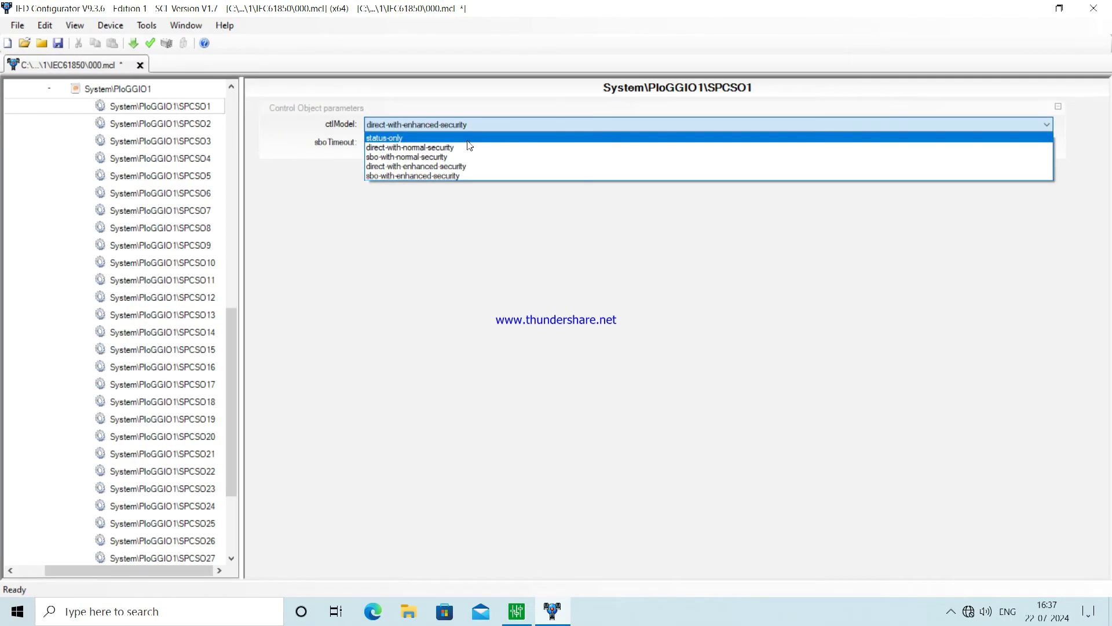
click(467, 140)
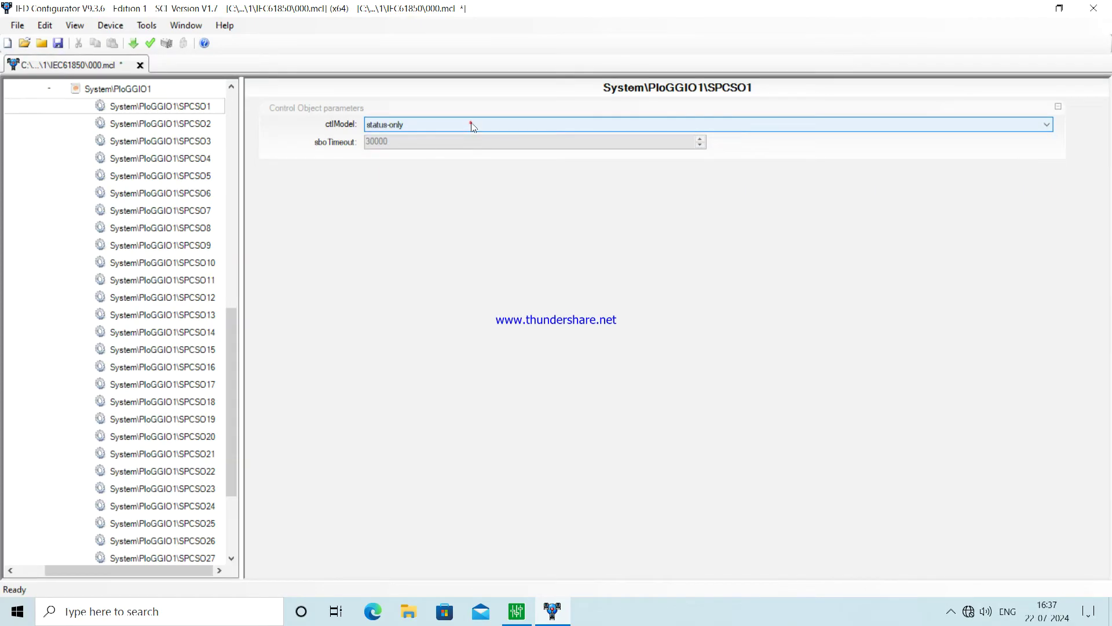
click(473, 125)
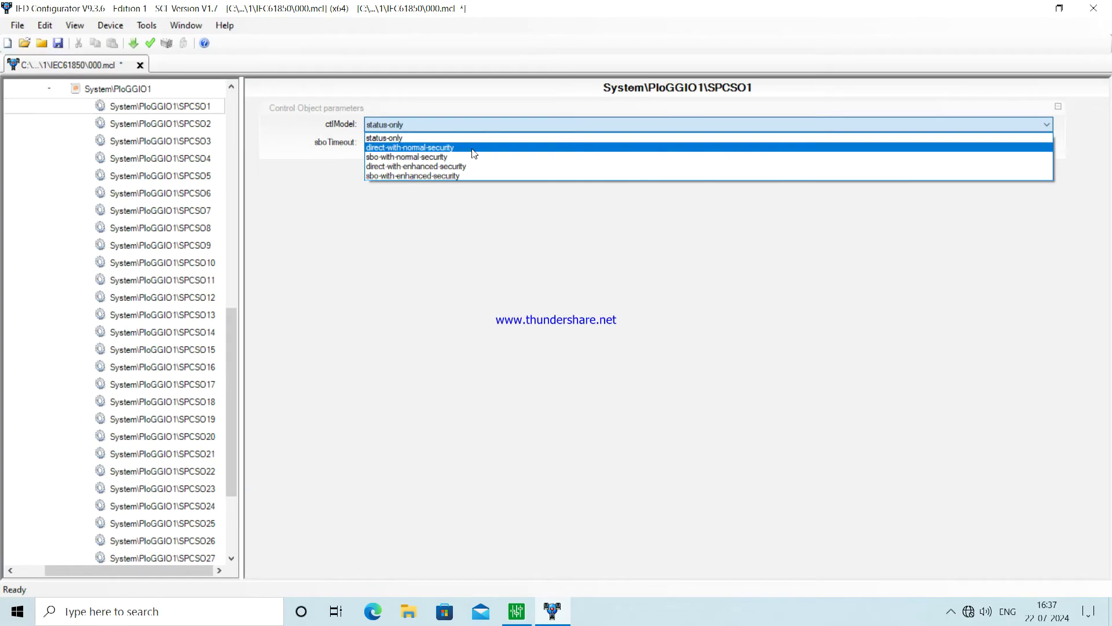
click(473, 149)
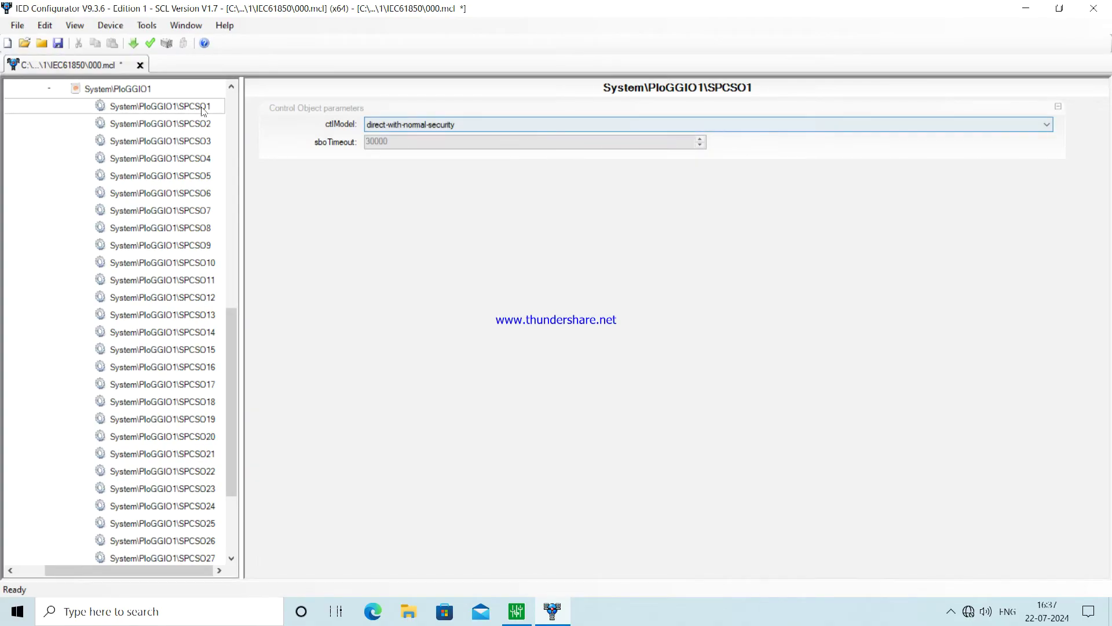
Set the control models of System\PloGGIO1\SPCSO2 and SPCSO3 to direct-with-normal-security
click(183, 125)
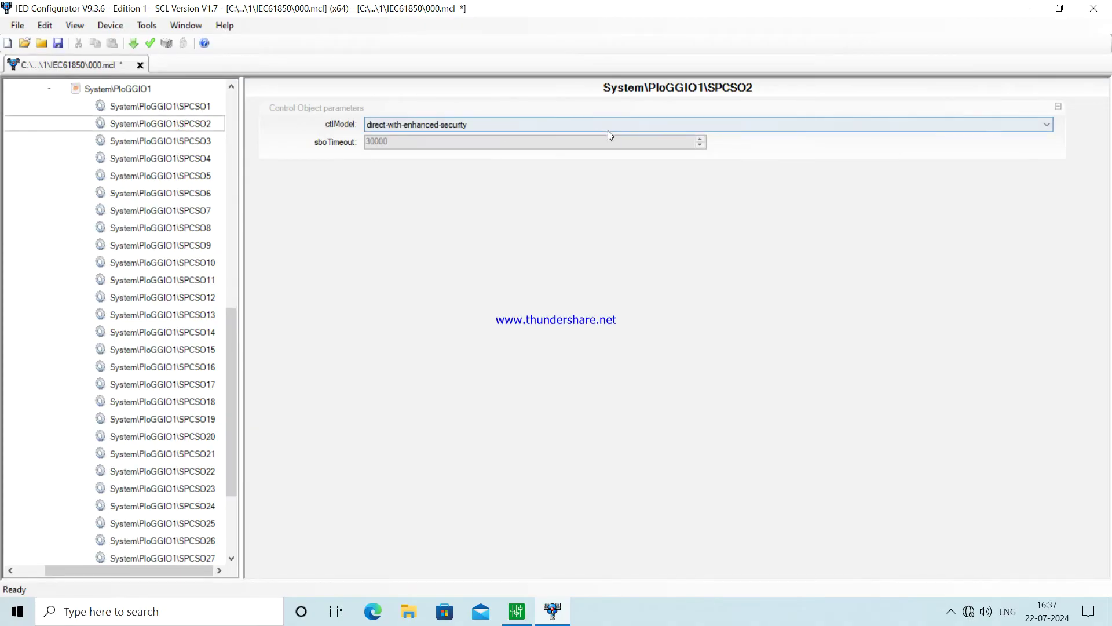
click(532, 122)
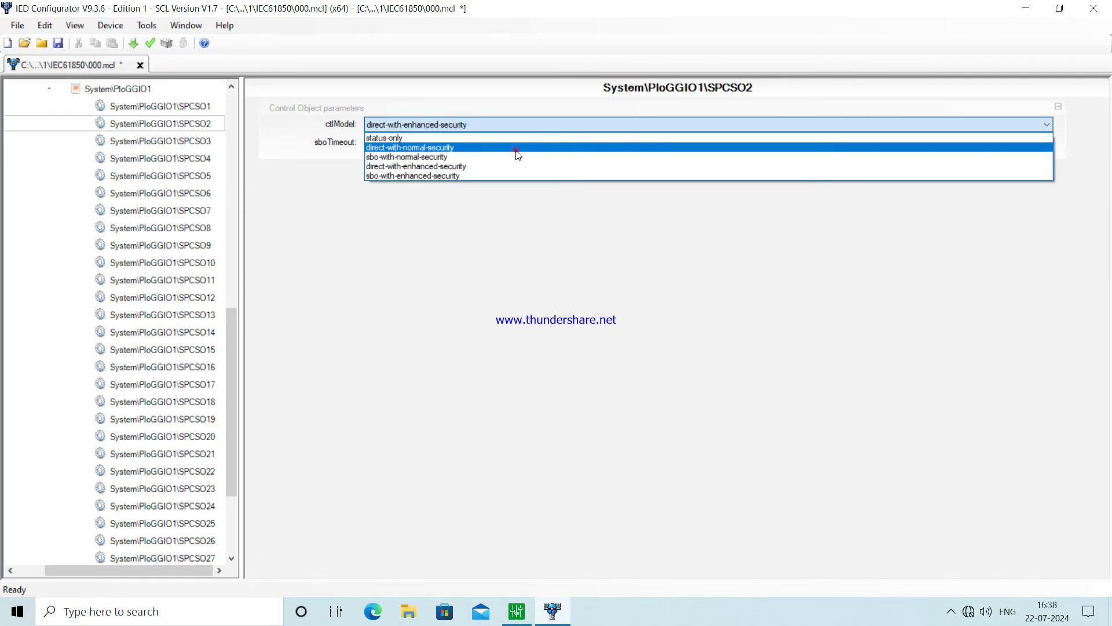
click(517, 148)
click(143, 141)
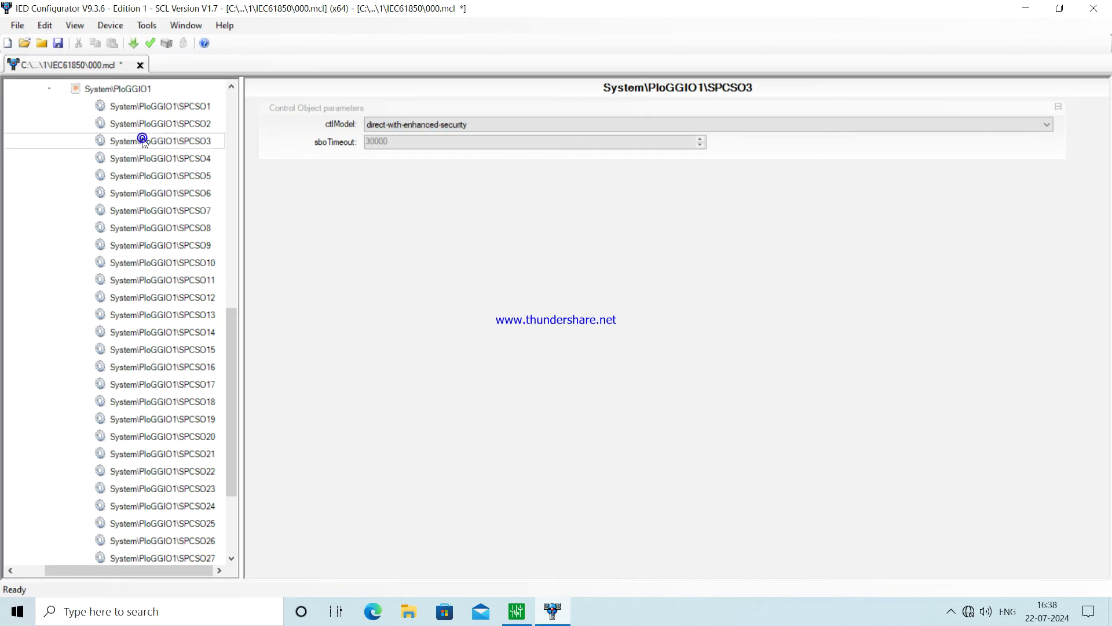
click(402, 121)
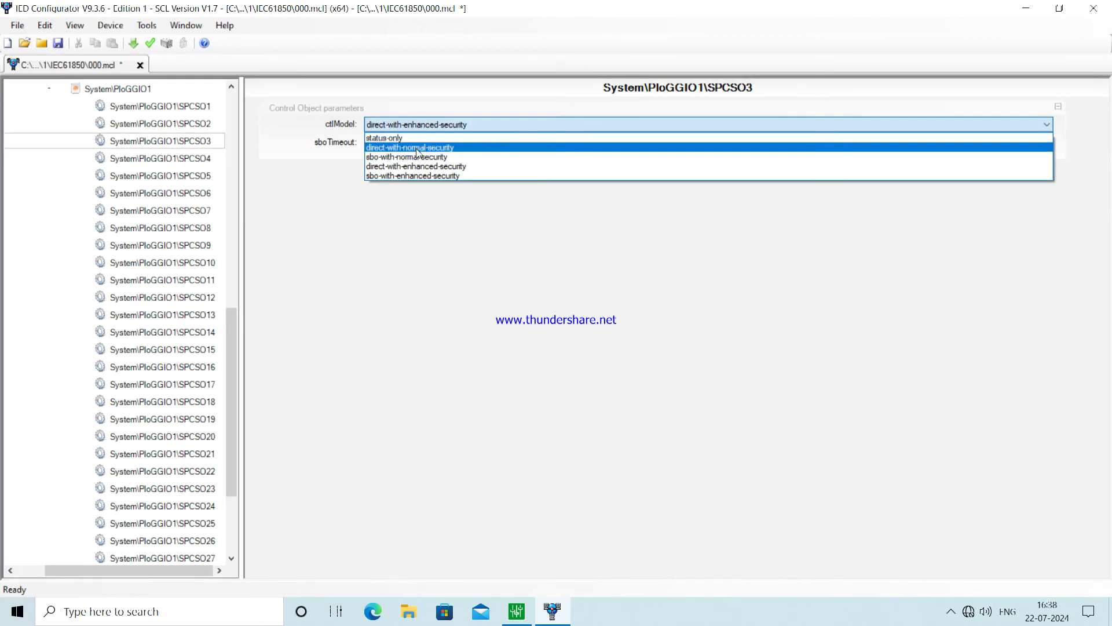
click(418, 148)
Set the control model of System\PloGGIO1\SPCSO4 to status-only
click(174, 159)
click(461, 124)
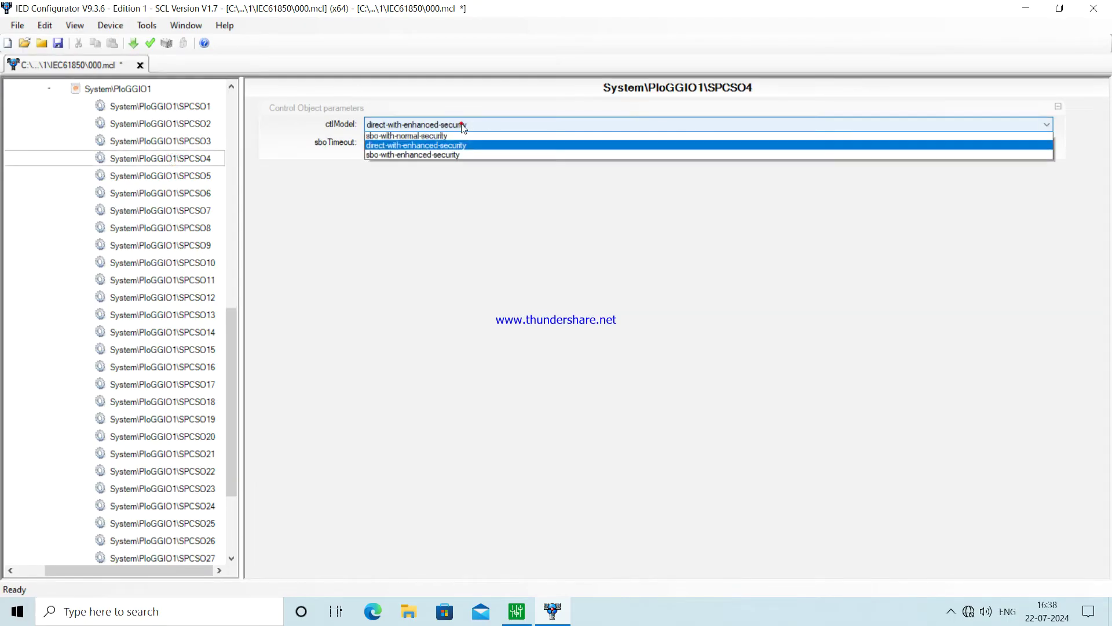
click(458, 138)
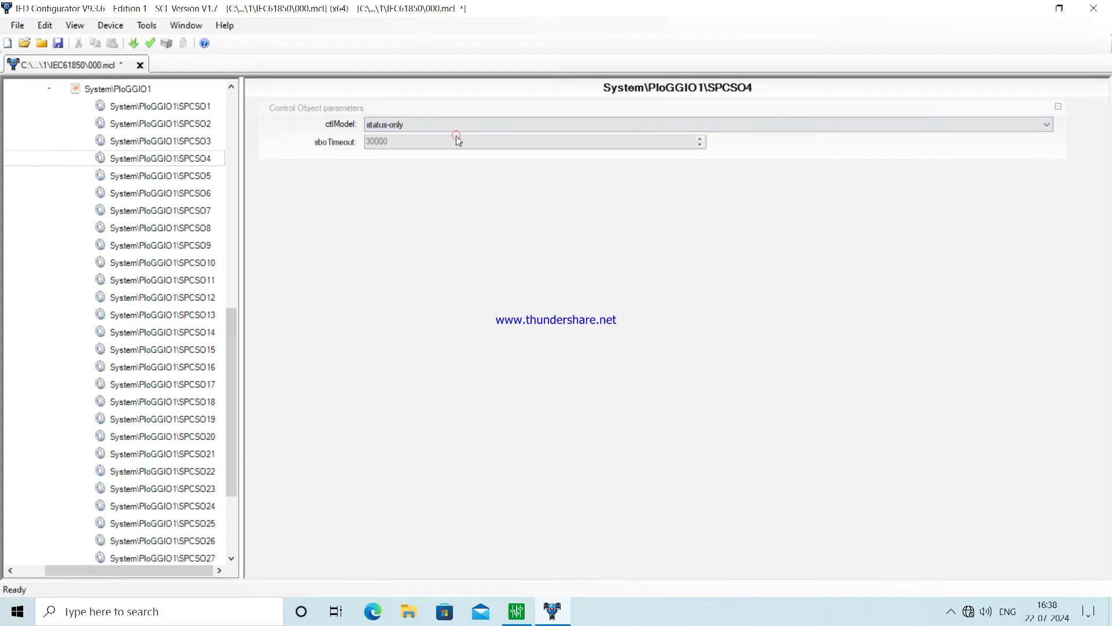
Check the control models of the remaining PloGGIO1 objects and the control object summaries of TopPTTR3, TopPTTR1 and PloGGIO1
click(152, 177)
click(151, 193)
double_click(134, 89)
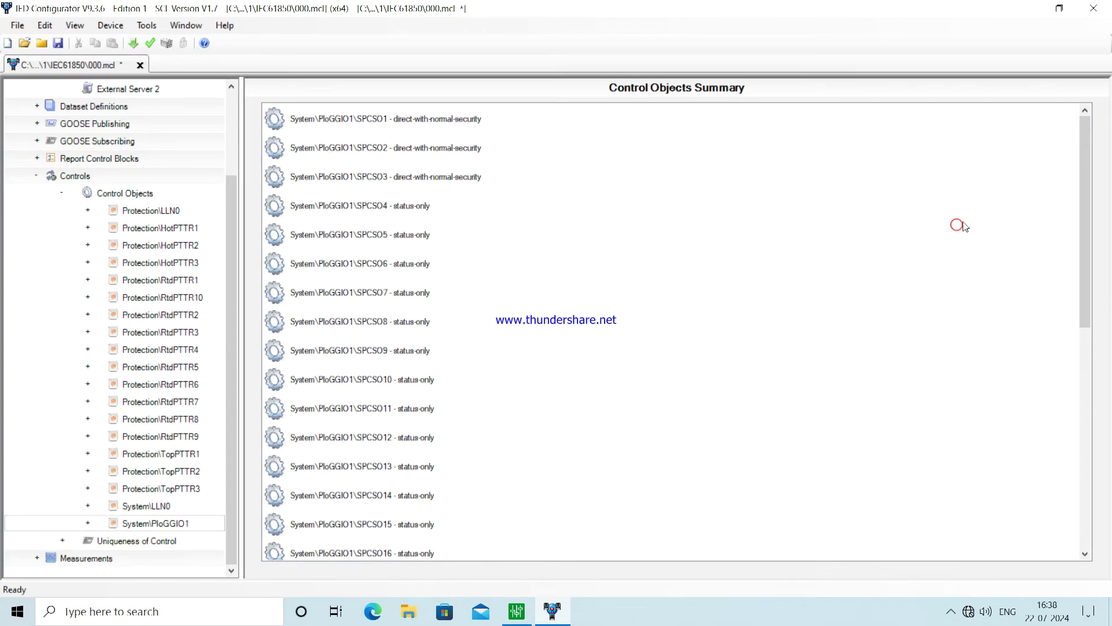
drag(1087, 208, 1092, 145)
drag(241, 308, 253, 308)
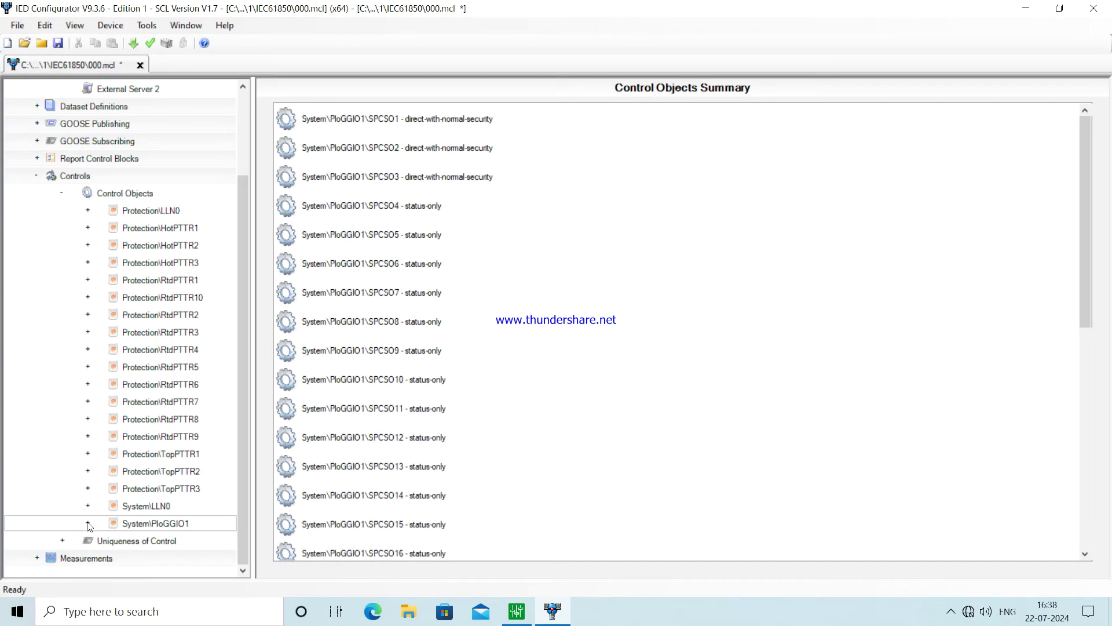
click(132, 509)
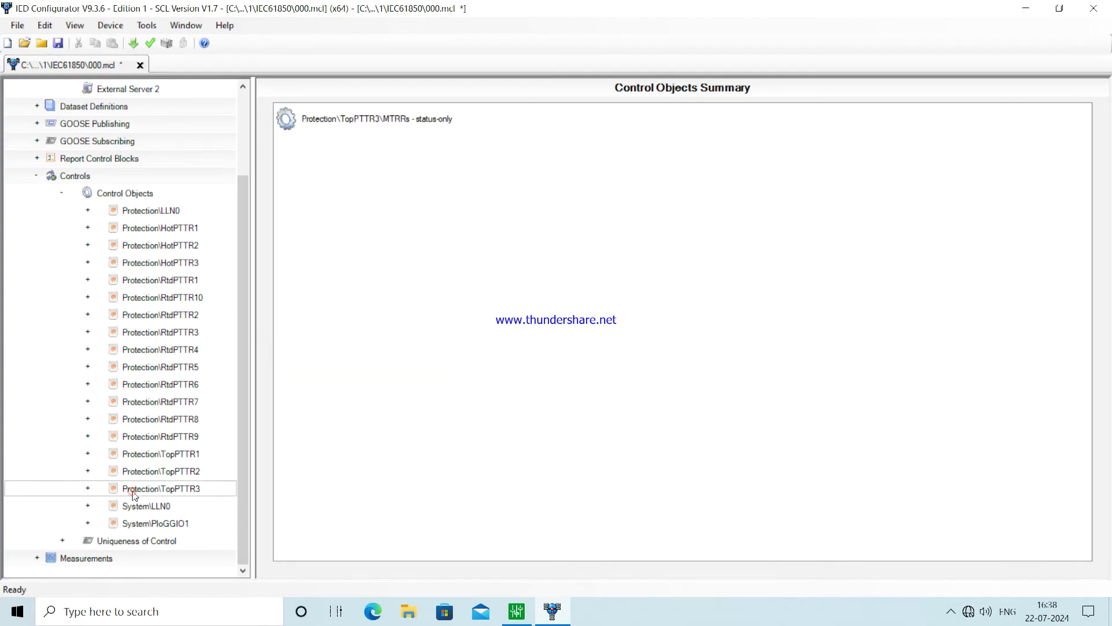
click(141, 455)
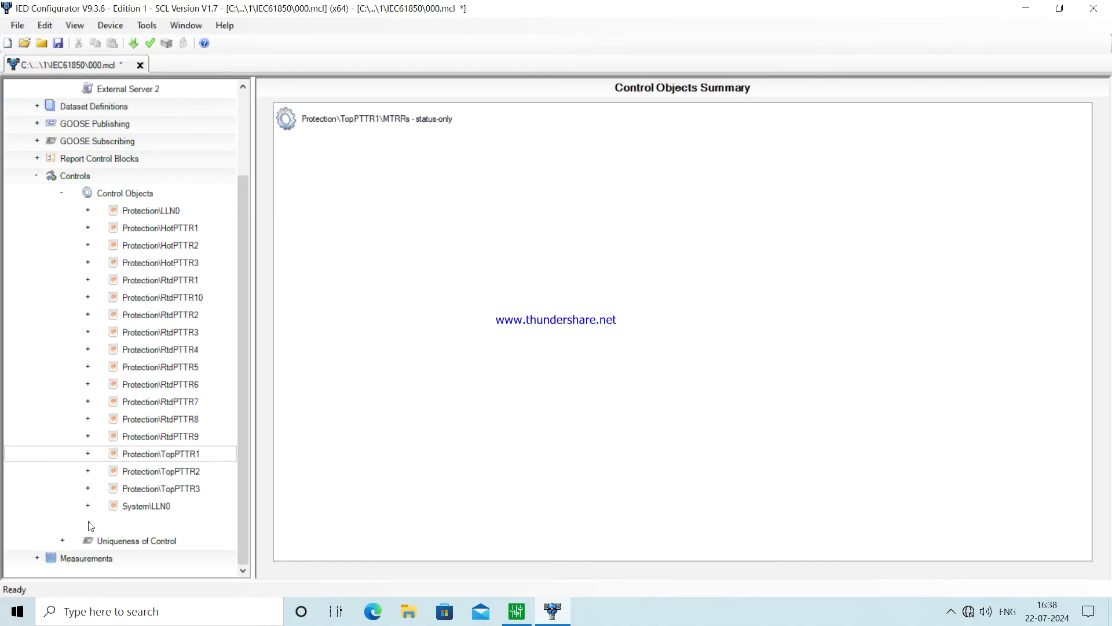
click(90, 525)
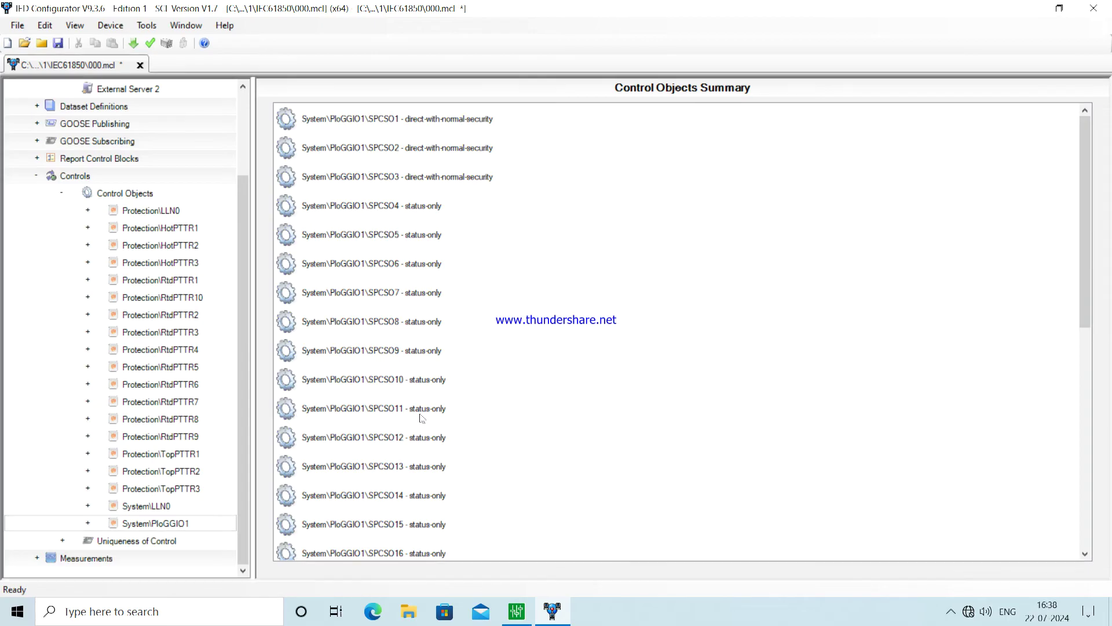
Validate the IED_1 configuration, then save the 000.mcl file and close its editor
click(36, 177)
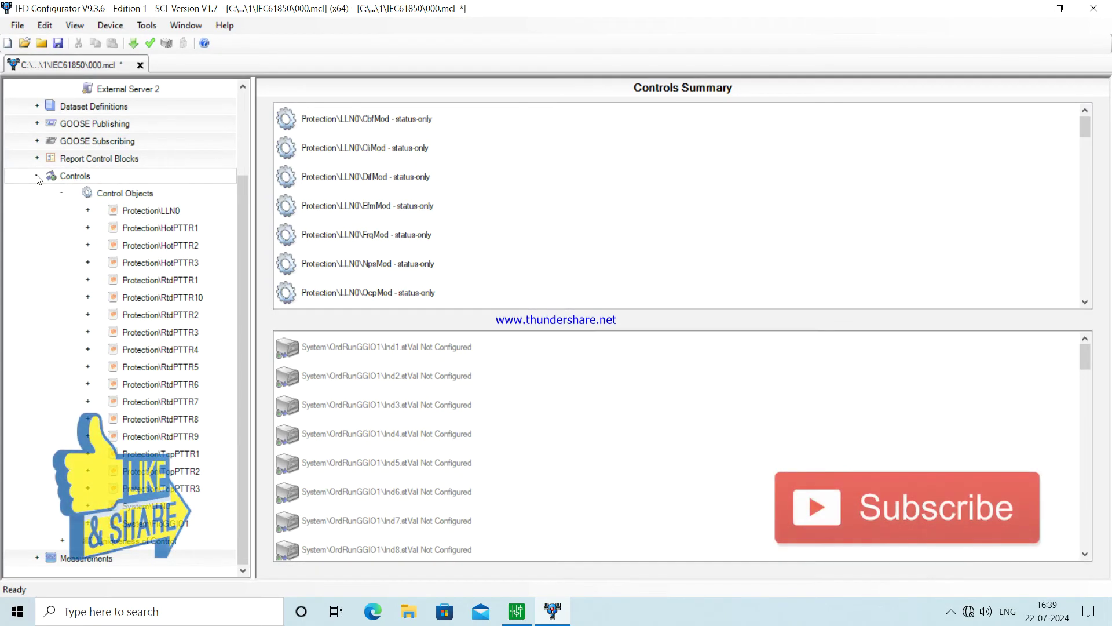
click(37, 176)
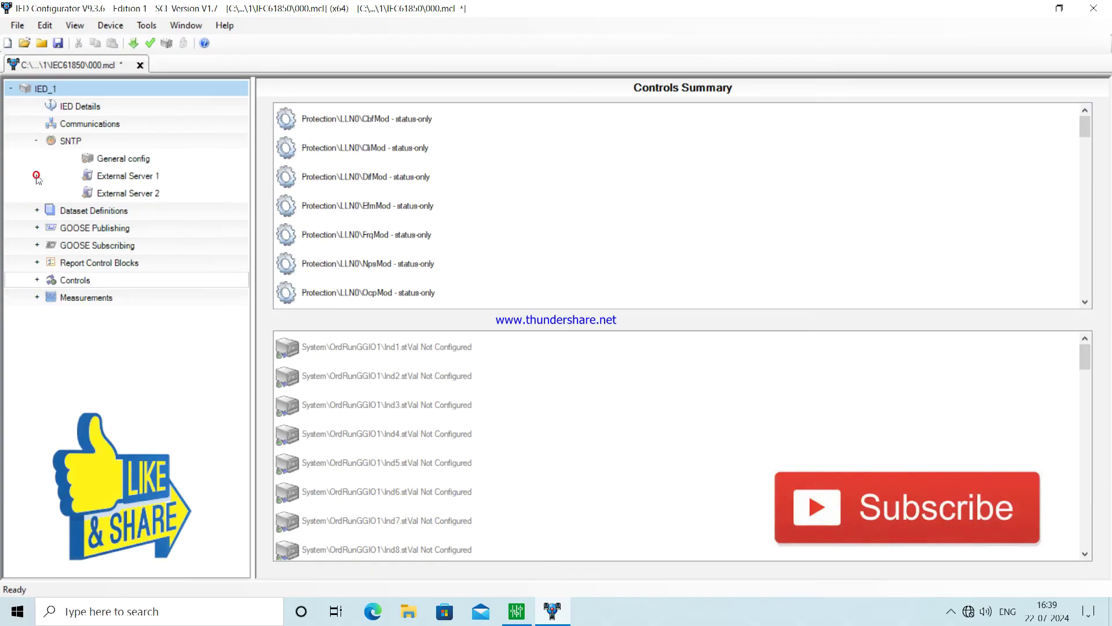
click(152, 44)
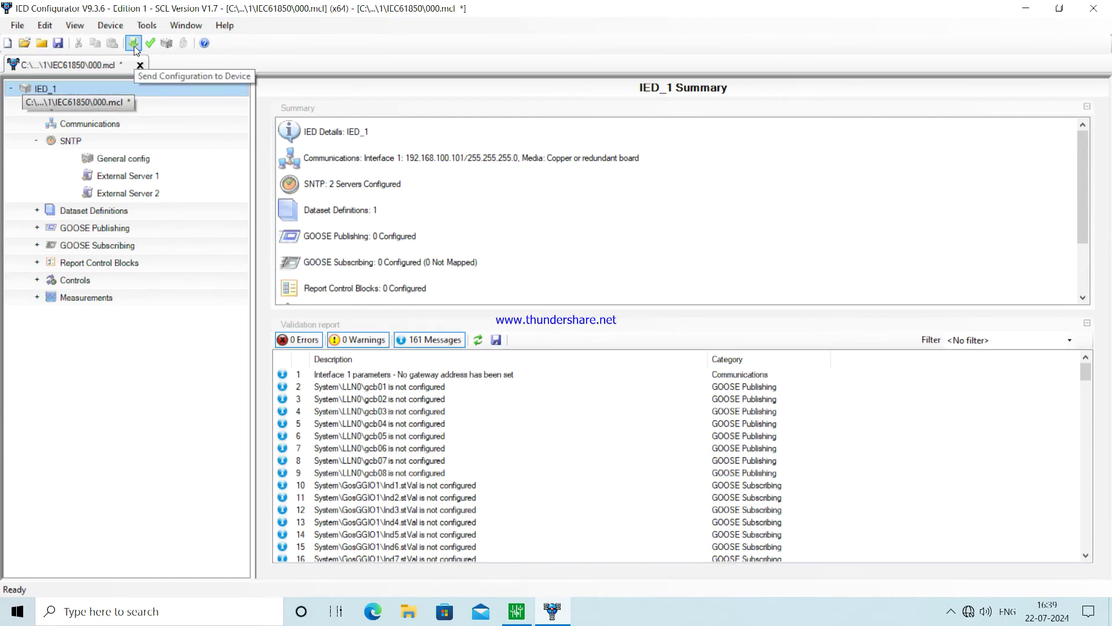
click(60, 45)
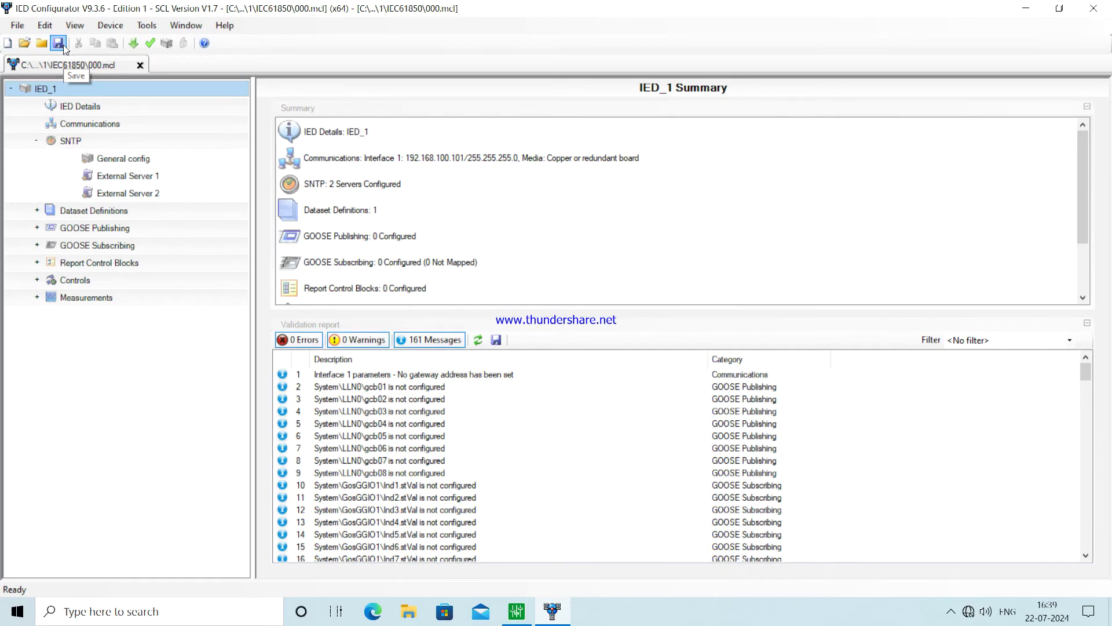
click(1104, 8)
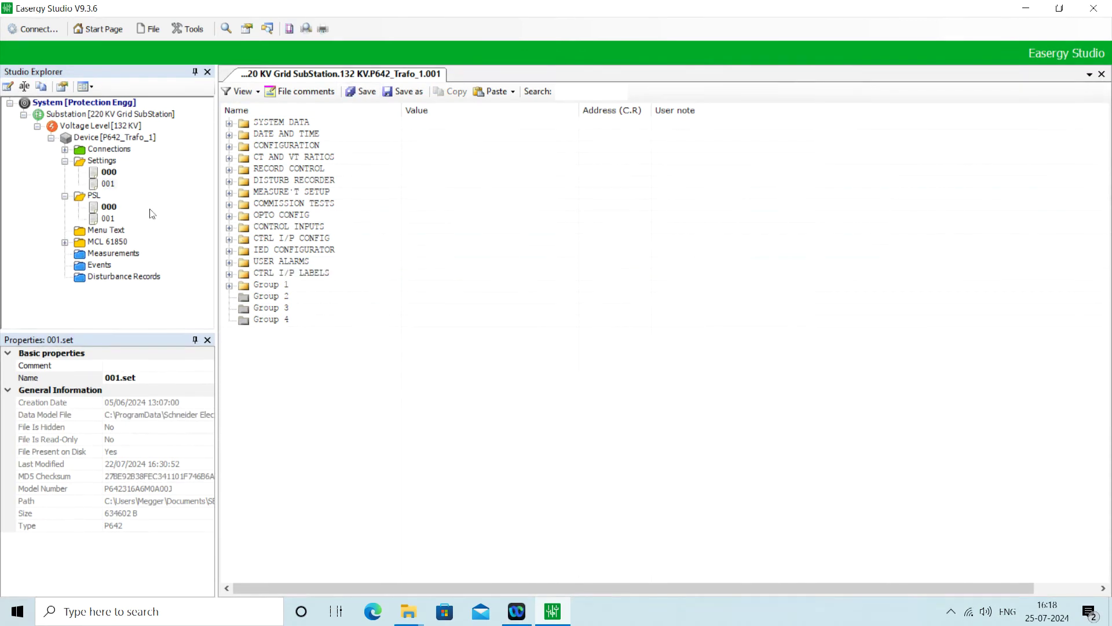
Under CTRL I/P CONFIG in settings file 001, restrict Hotkey Enabled to Control Inputs 1, 2 and 3 only
click(229, 238)
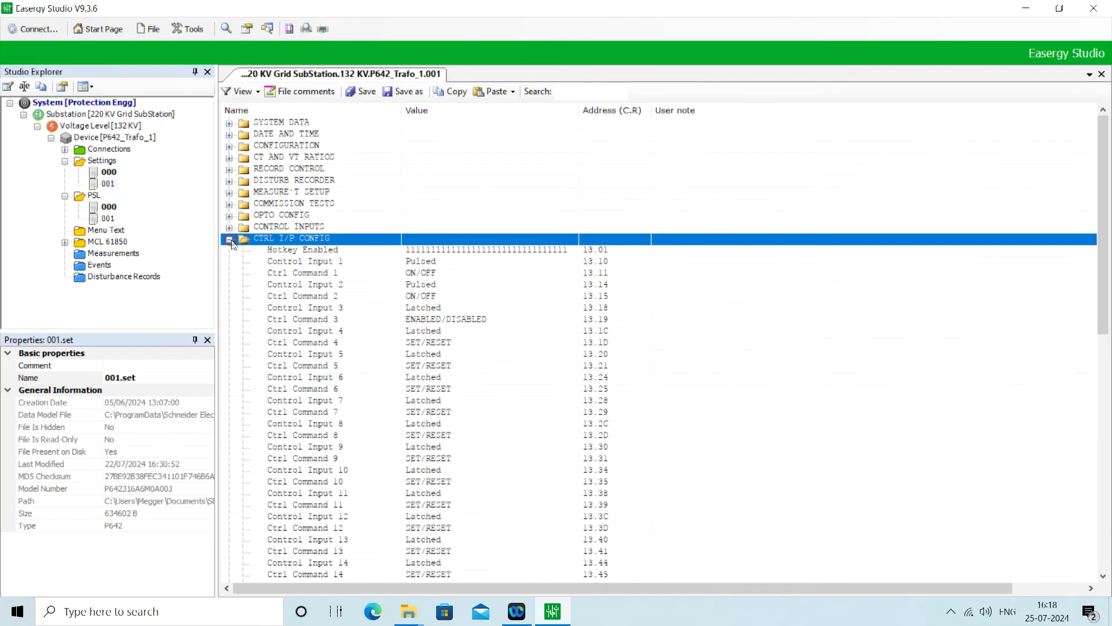
double_click(454, 253)
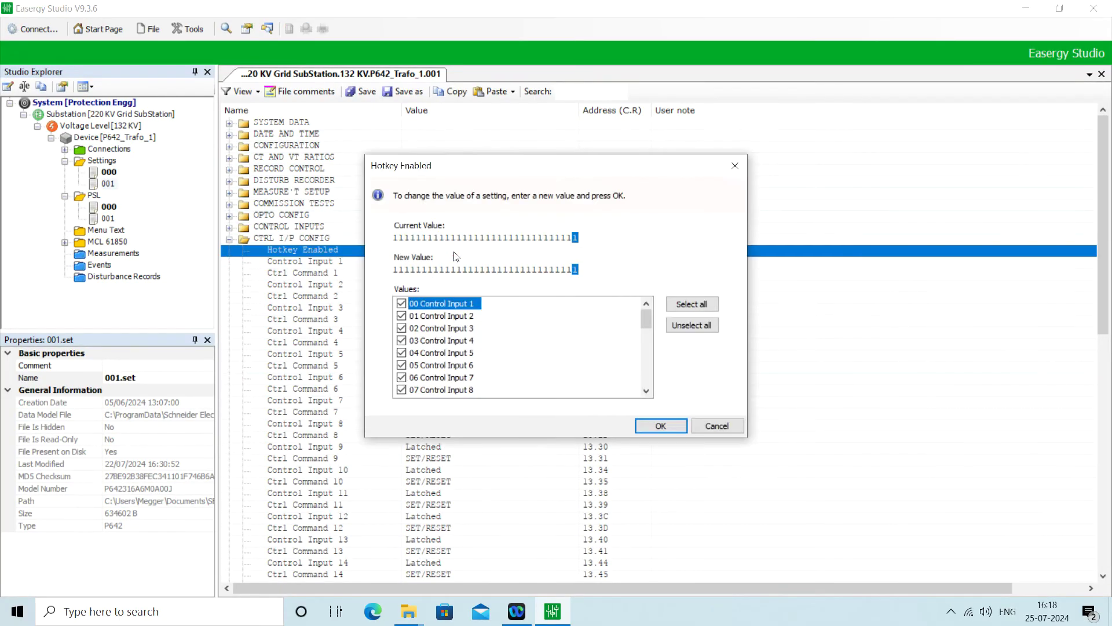
click(693, 327)
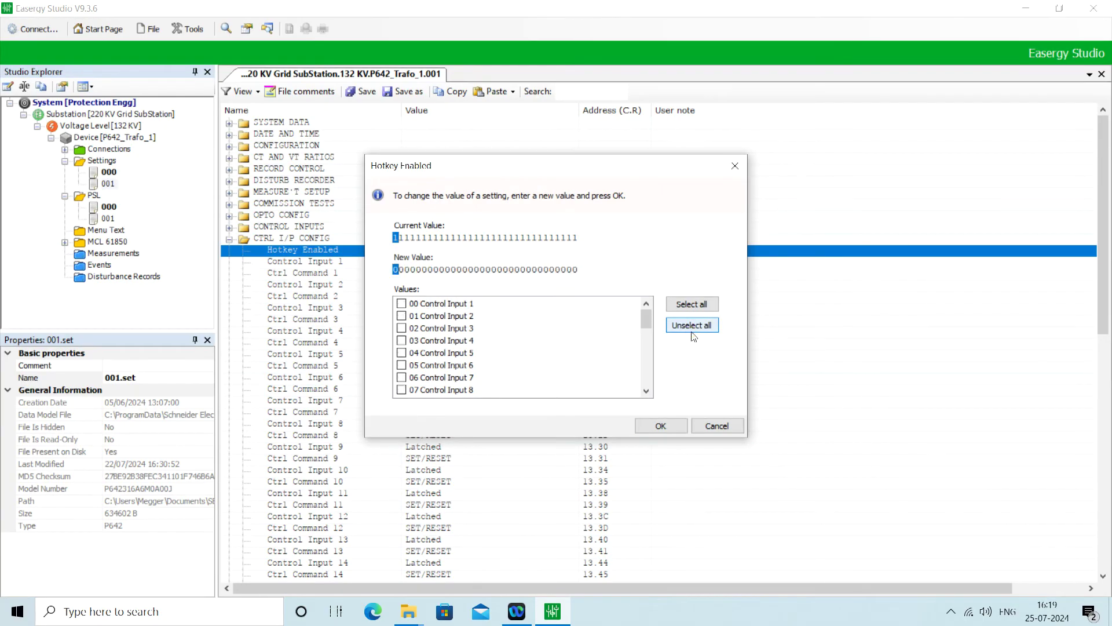
click(402, 305)
click(402, 316)
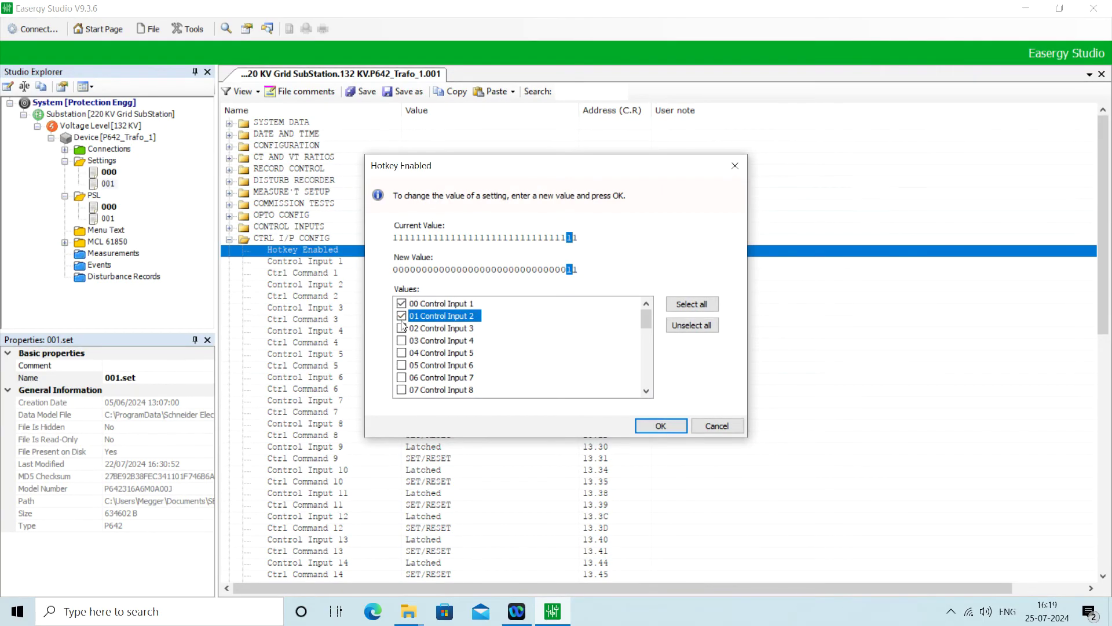
click(402, 328)
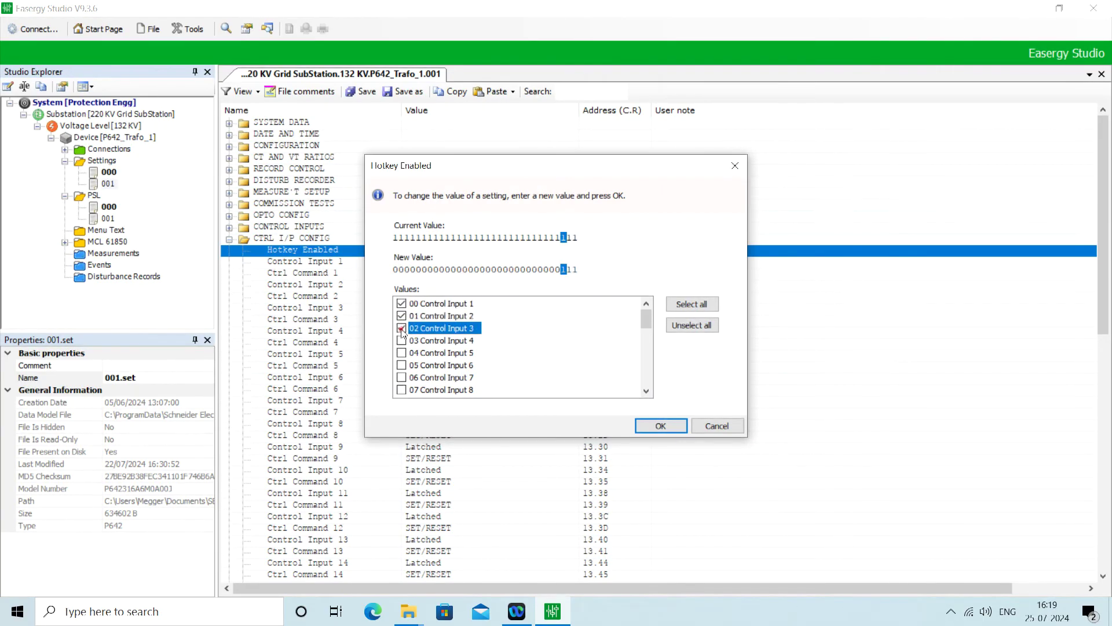
click(662, 429)
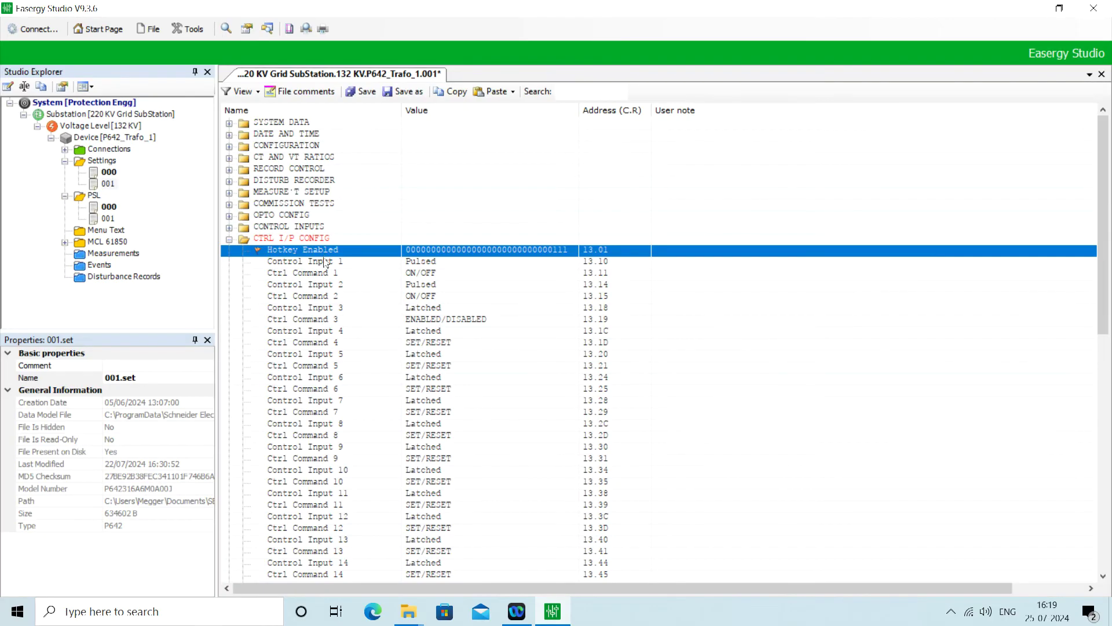
Check the control input labels against the CTRL I/P CONFIG settings and save settings file 001
click(229, 239)
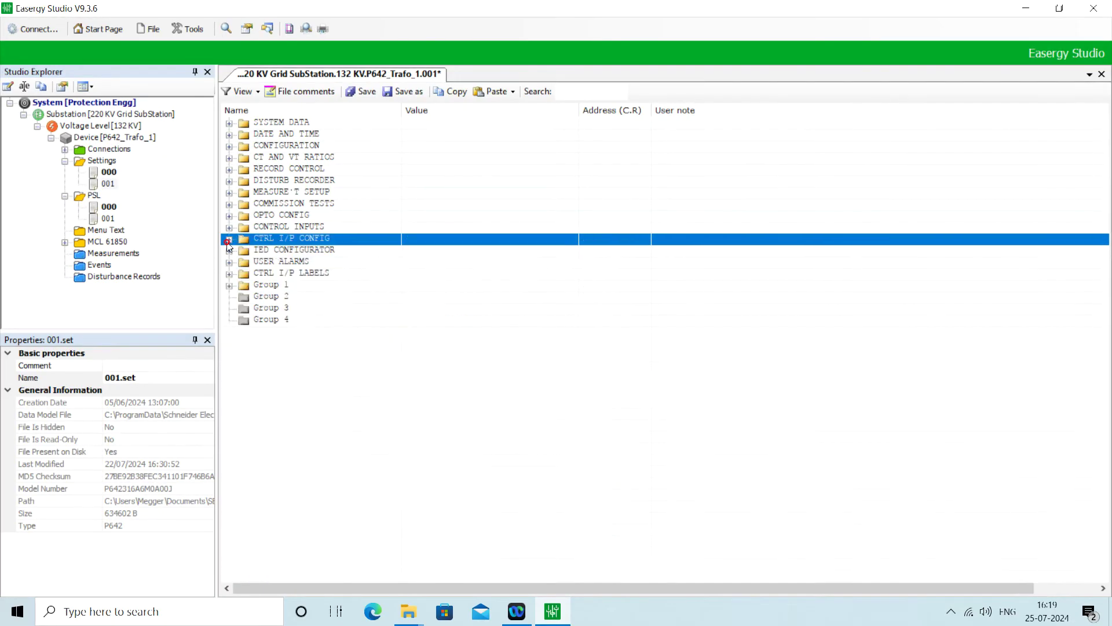
click(229, 274)
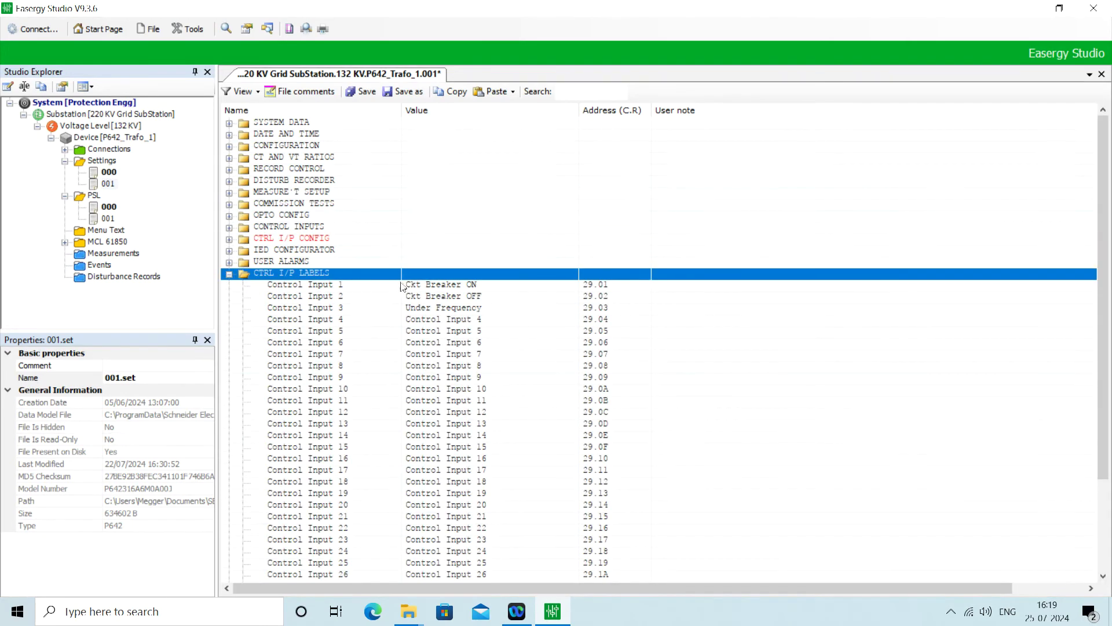
click(230, 239)
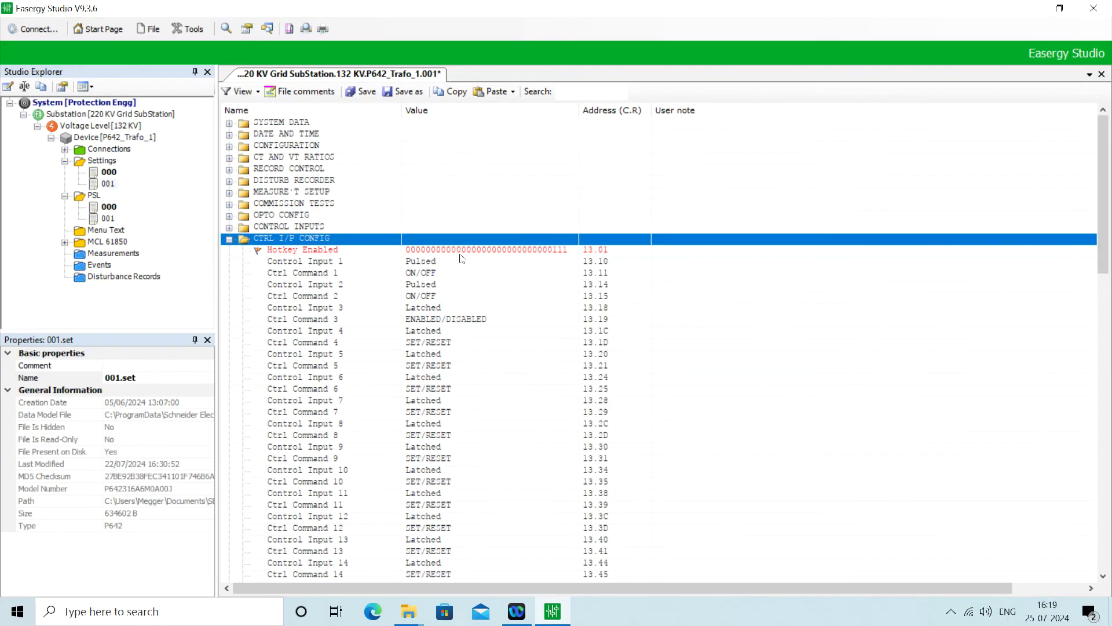
click(229, 239)
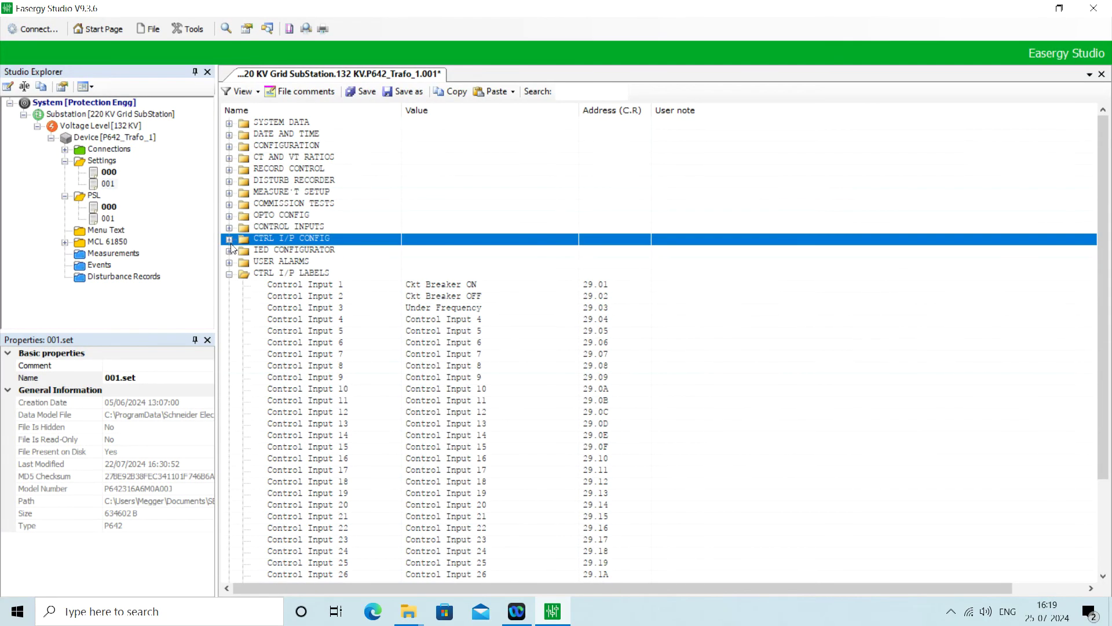
click(229, 274)
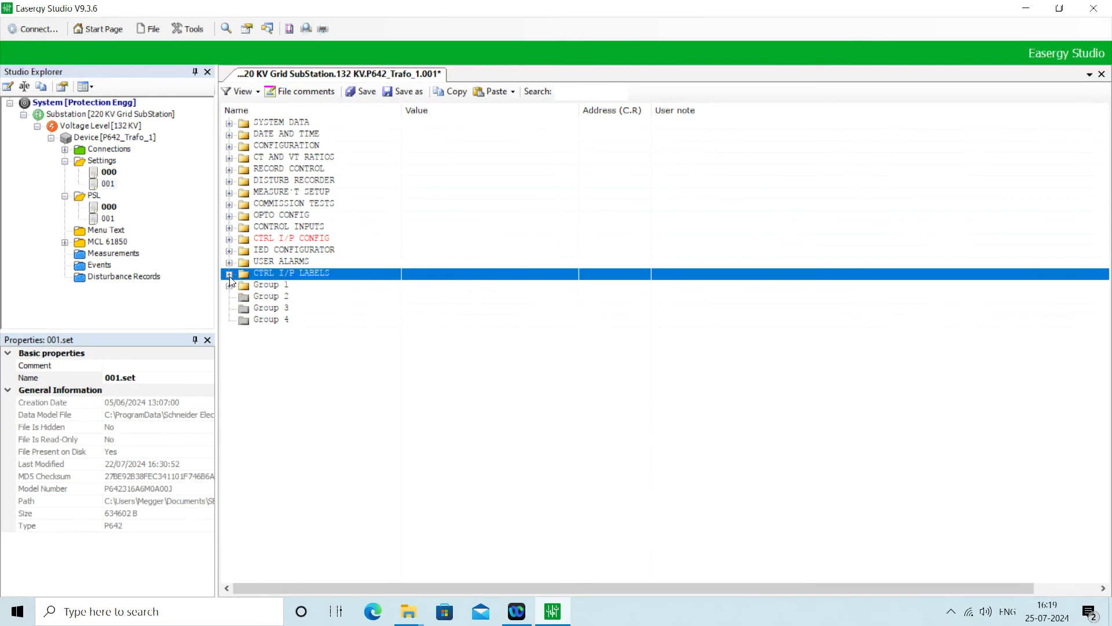
click(366, 91)
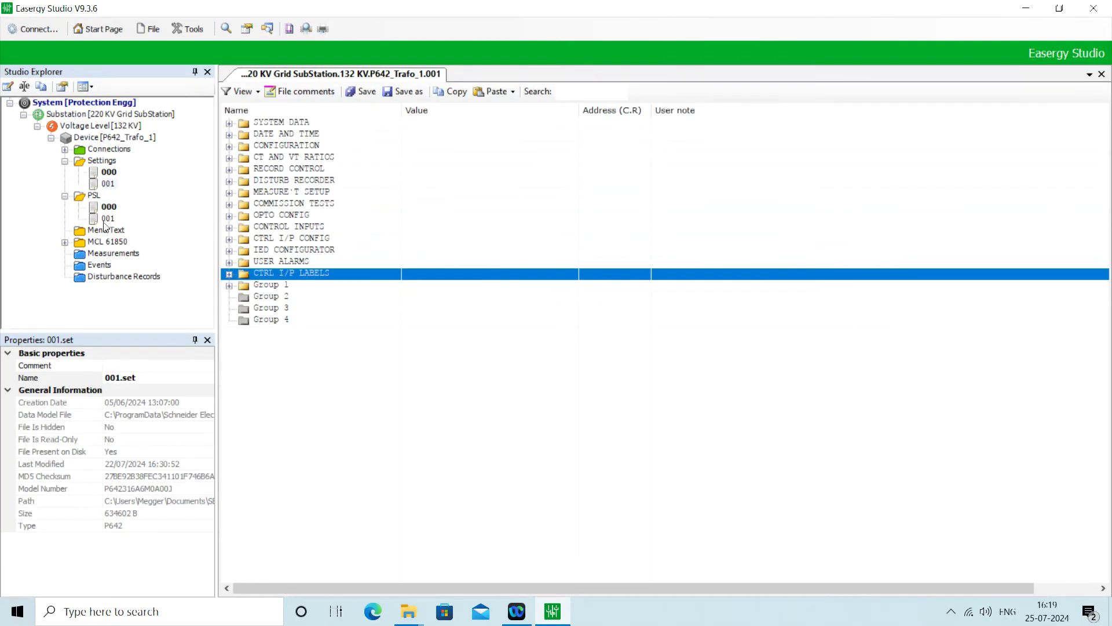
Open the device's 001 PSL file in the PSL editor and maximize its window
double_click(107, 219)
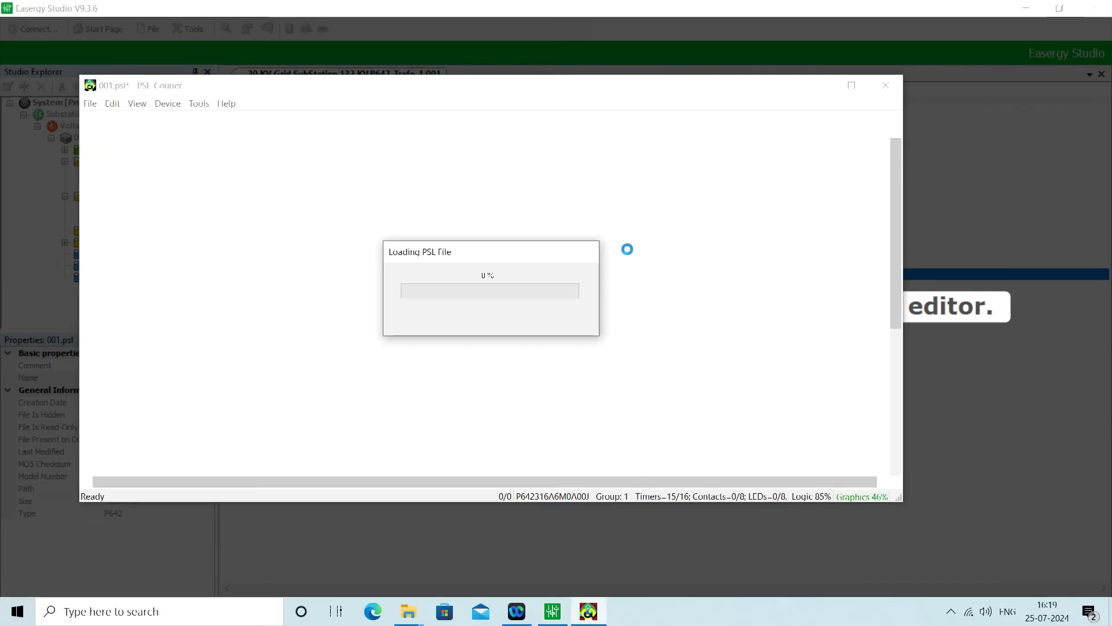
click(852, 88)
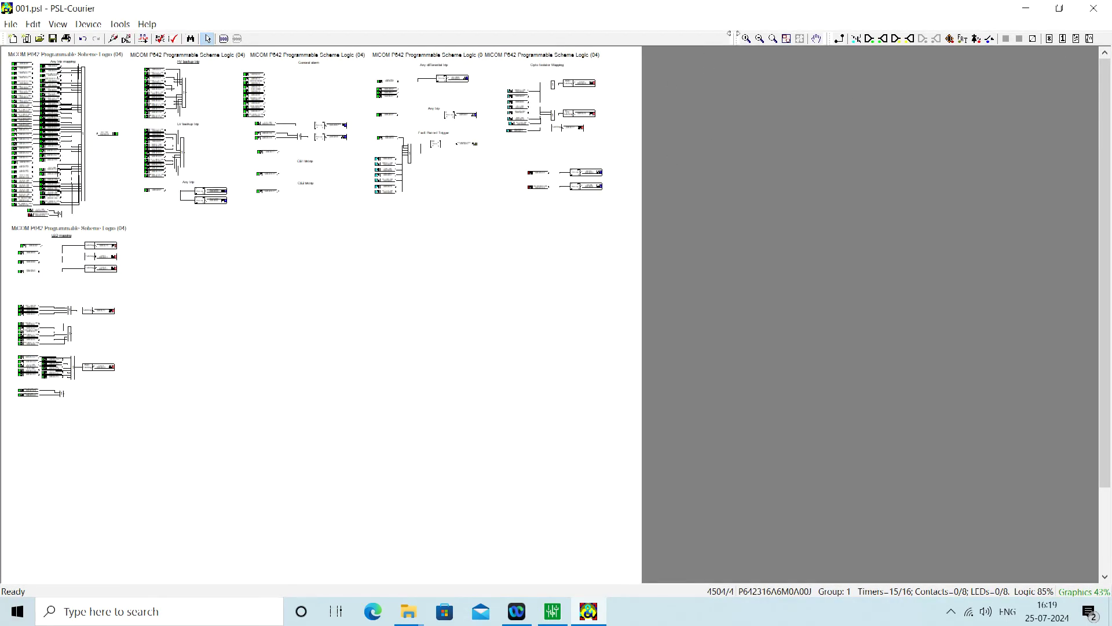
Delete the link between the REF trip OR gate and LED 4 in the LED mapping logic
right_click(445, 321)
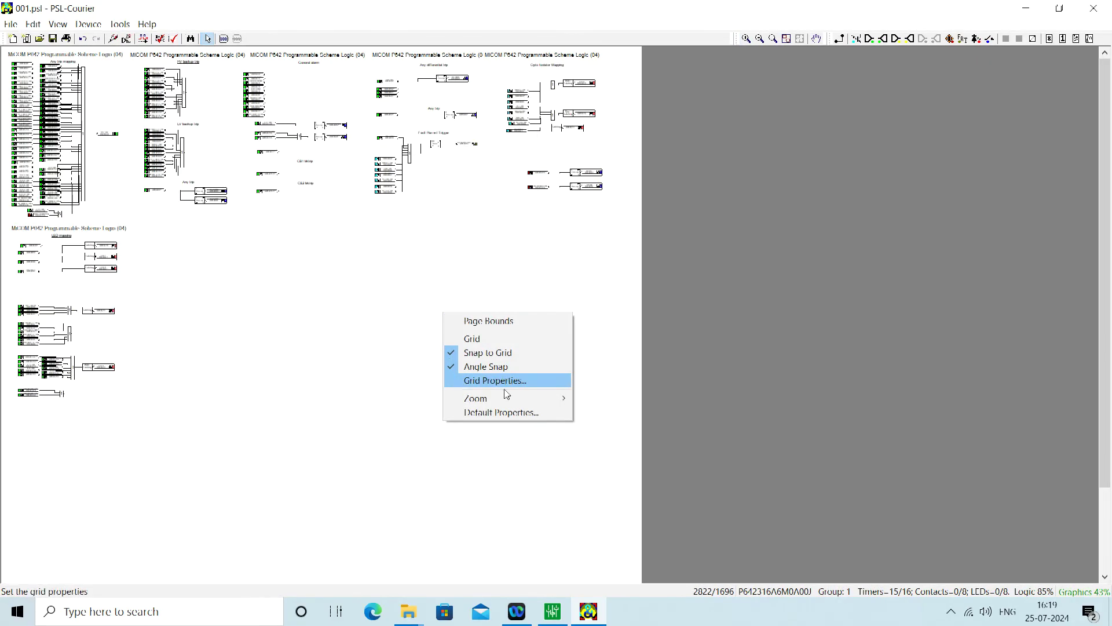
mouse_move(549, 398)
click(609, 429)
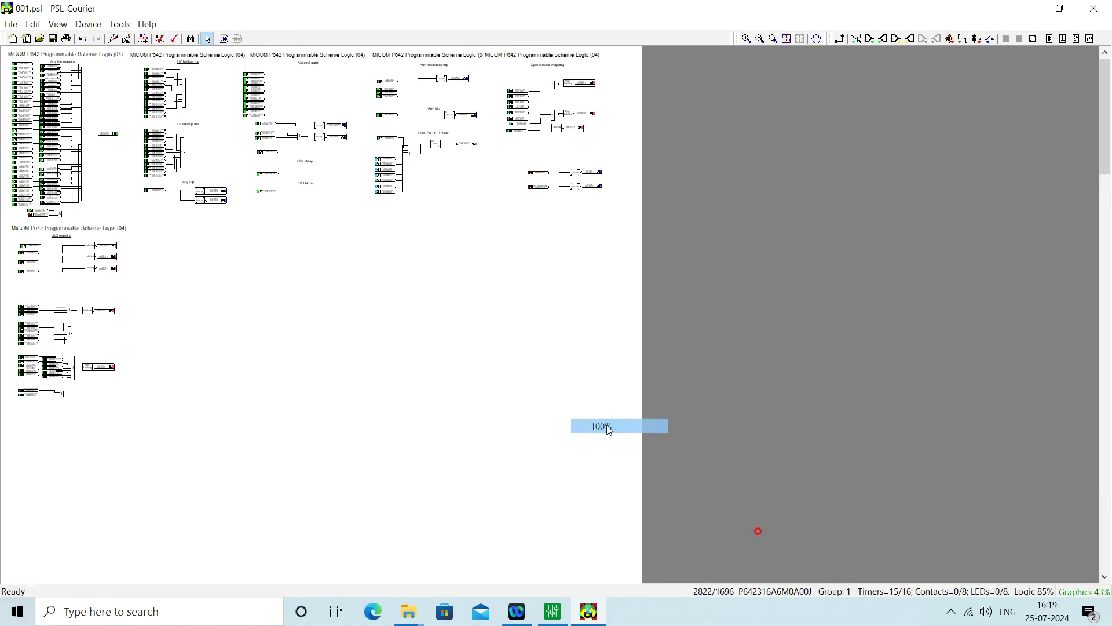
click(751, 43)
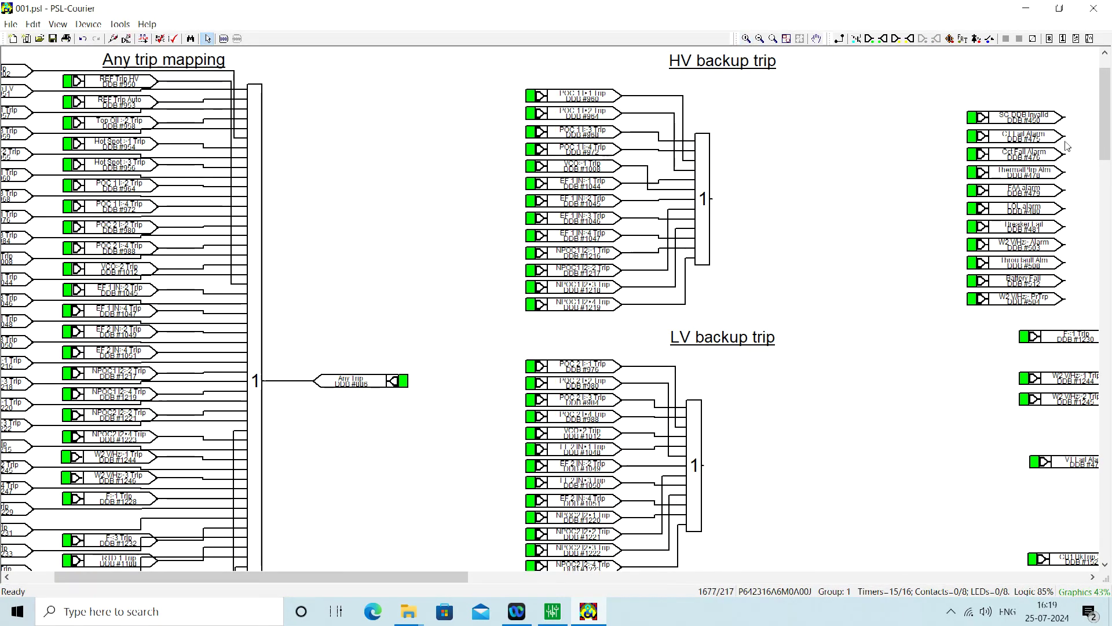
click(1109, 226)
drag(1109, 226, 1109, 295)
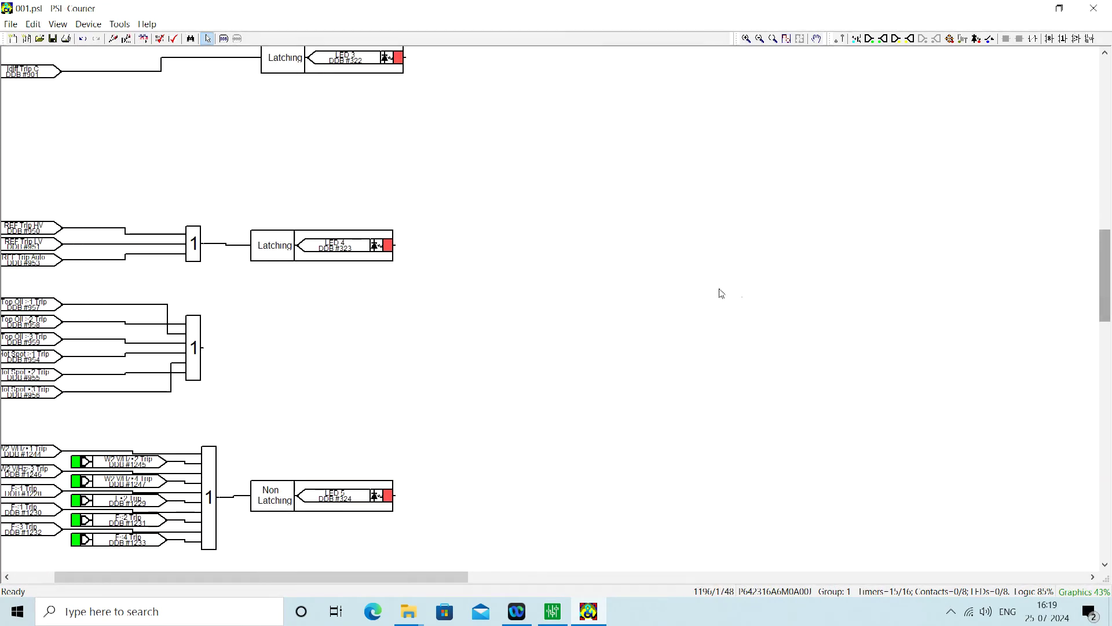
click(244, 244)
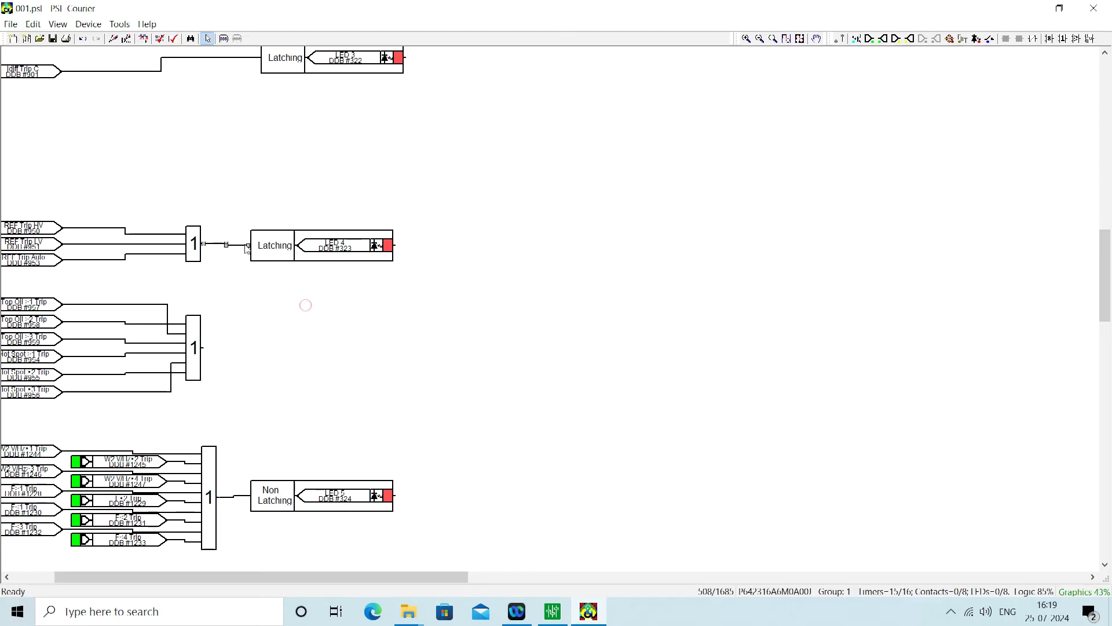
key(Delete)
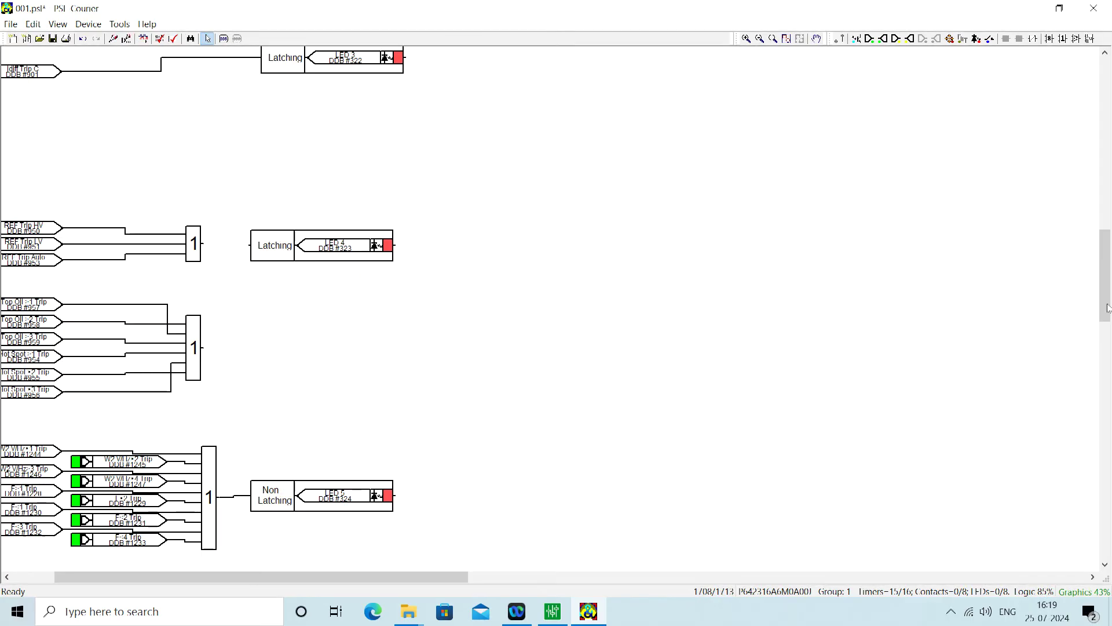
Move the LED 4 latching block above the LED mapping heading, near the Under Frequency control input
drag(1108, 298, 1108, 255)
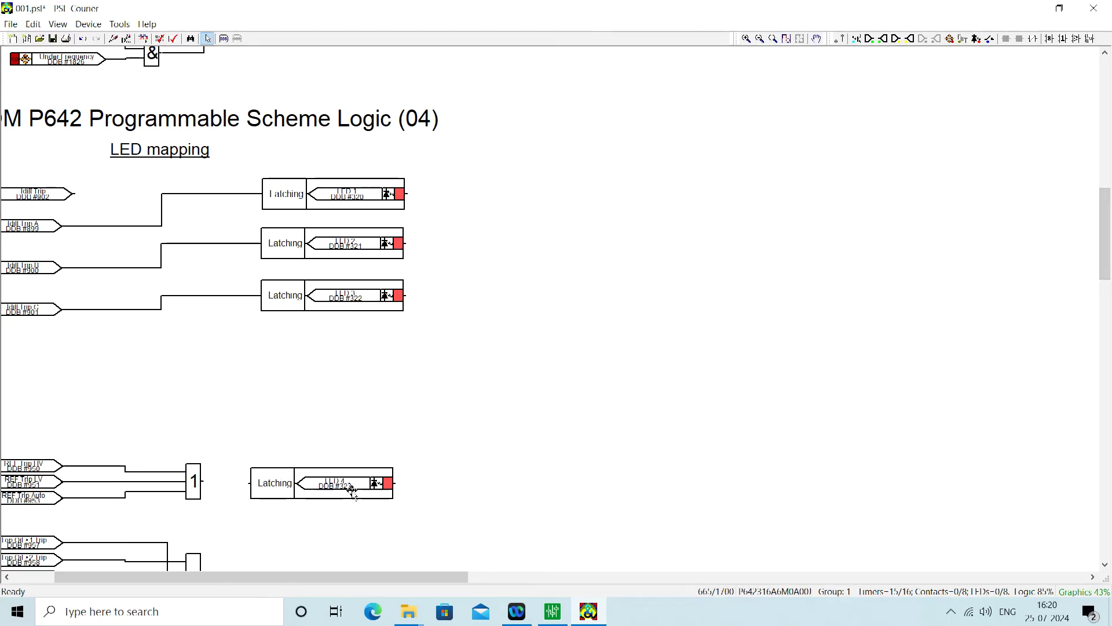
drag(338, 485, 353, 75)
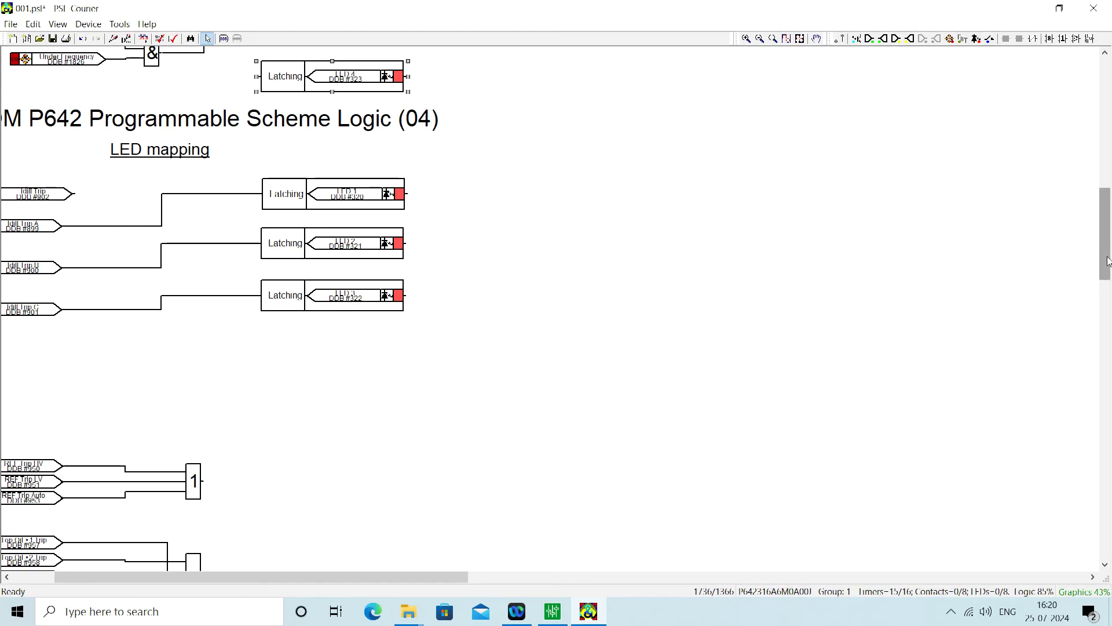
scroll(712, 325, up, 5)
click(713, 325)
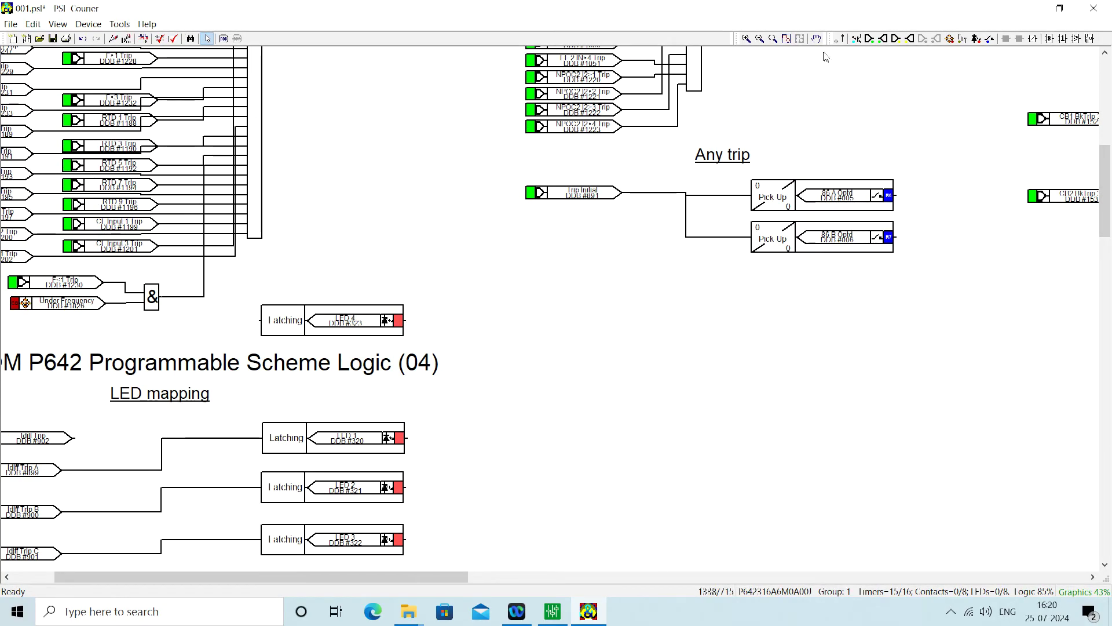
Link the Under Frequency control input to the LED 4 latching block
click(839, 39)
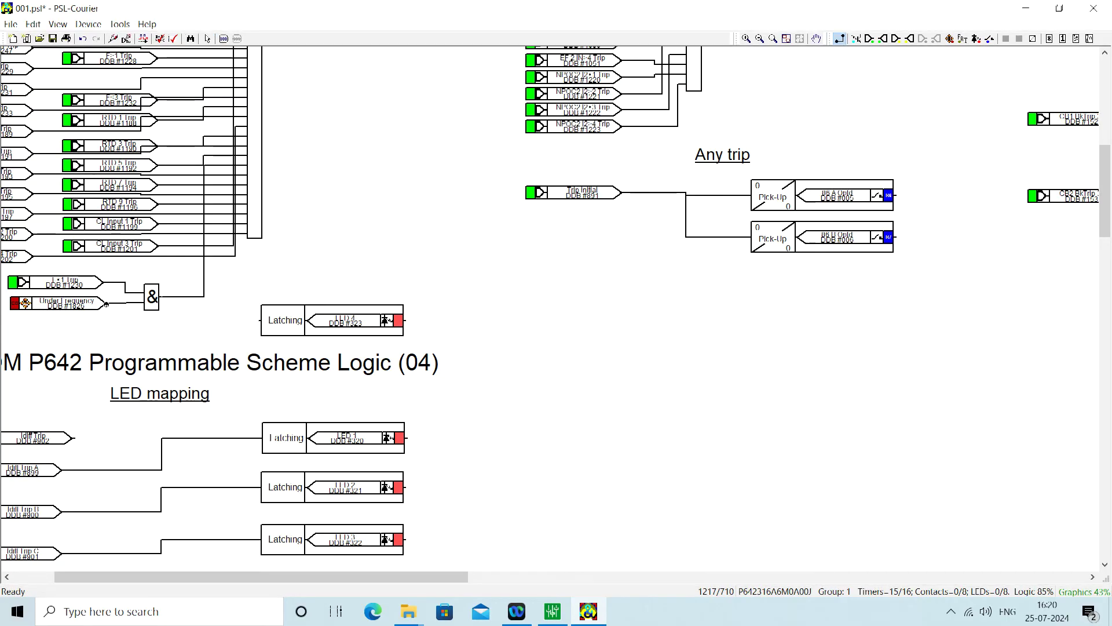
drag(110, 303, 261, 321)
key(Escape)
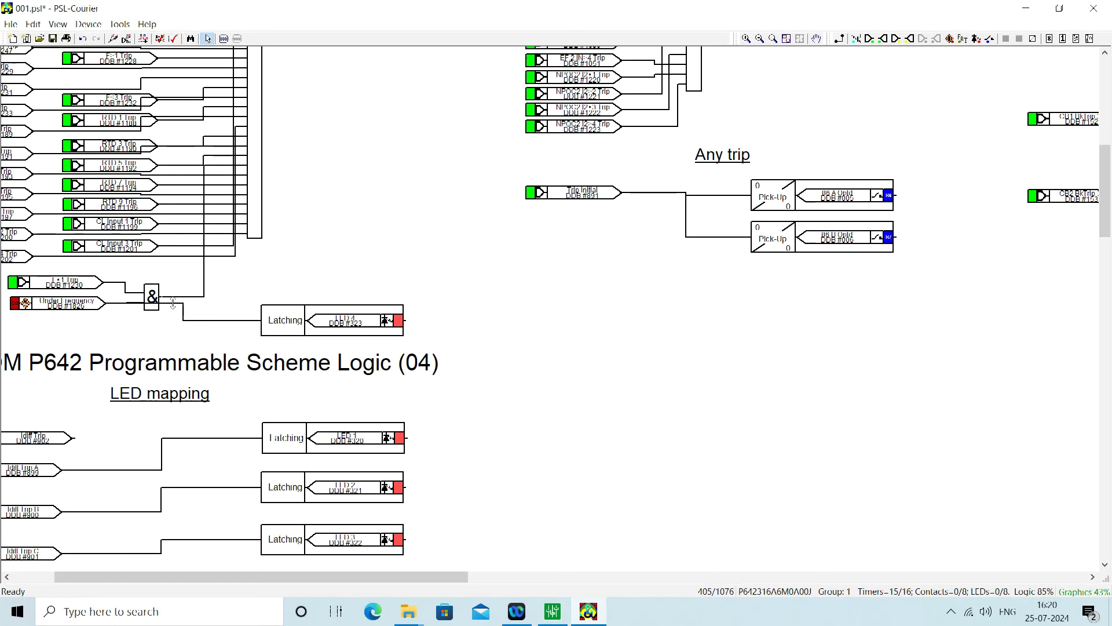
click(164, 303)
drag(170, 334, 127, 315)
click(502, 307)
Delete the link from CB Status to LED 8 and move the LED 8 block beside the CB OFF and CB ON outputs
drag(320, 574, 1056, 515)
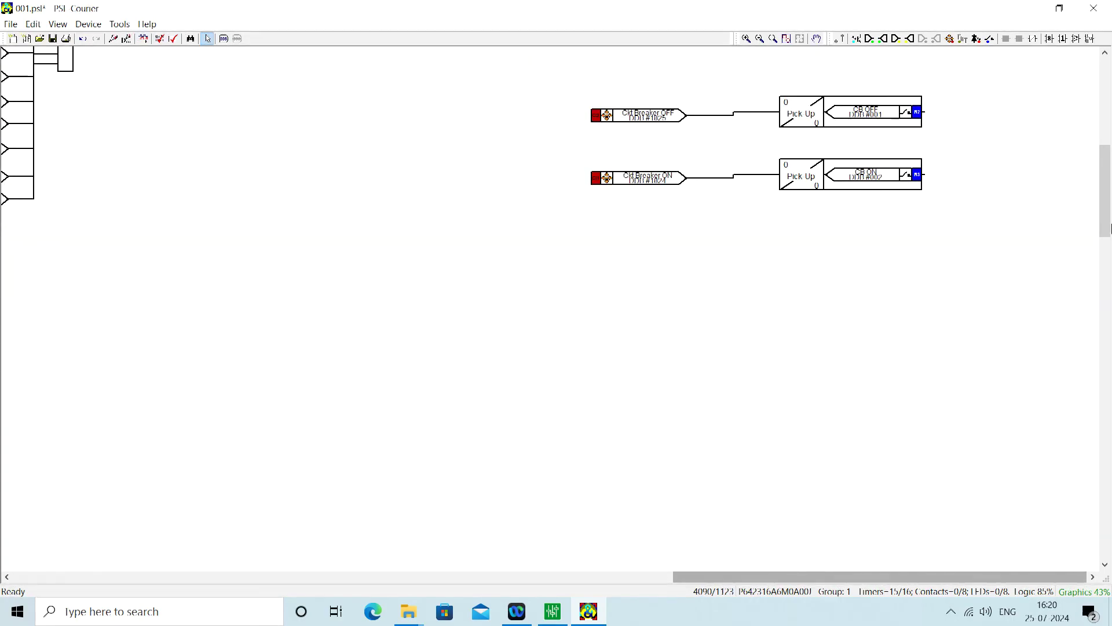
drag(1104, 220, 1100, 171)
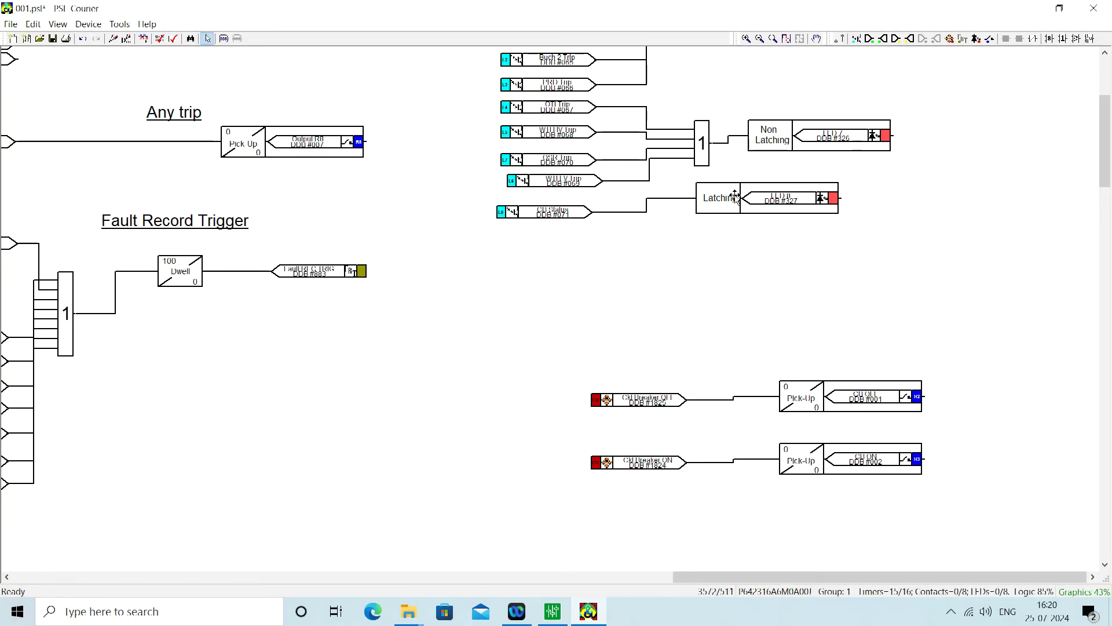
click(665, 199)
key(Delete)
drag(798, 198, 1040, 417)
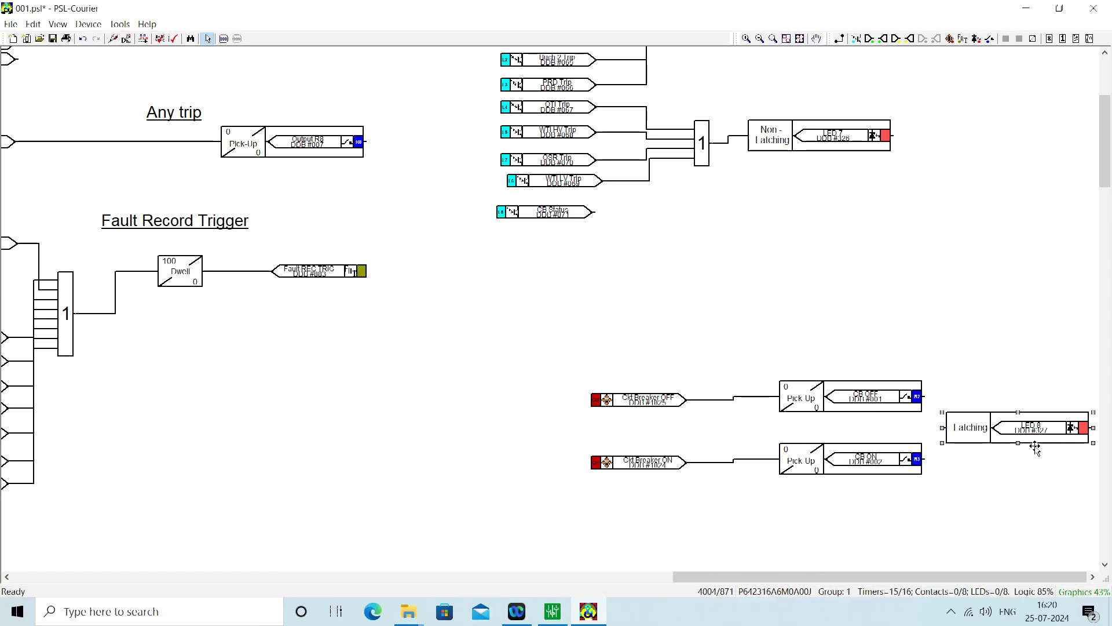
click(1029, 500)
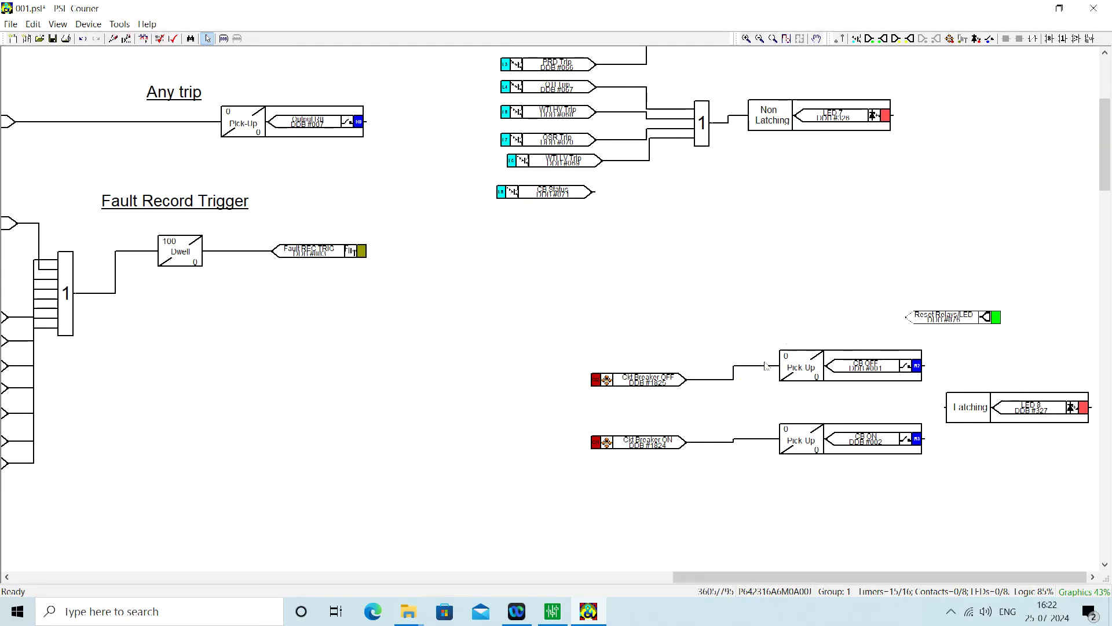
Link the Ckt Breaker ON control input to the LED 8 latching block
click(841, 39)
mouse_move(686, 442)
mouse_down()
mouse_move(832, 418)
mouse_move(889, 368)
mouse_move(817, 419)
mouse_move(948, 405)
mouse_up()
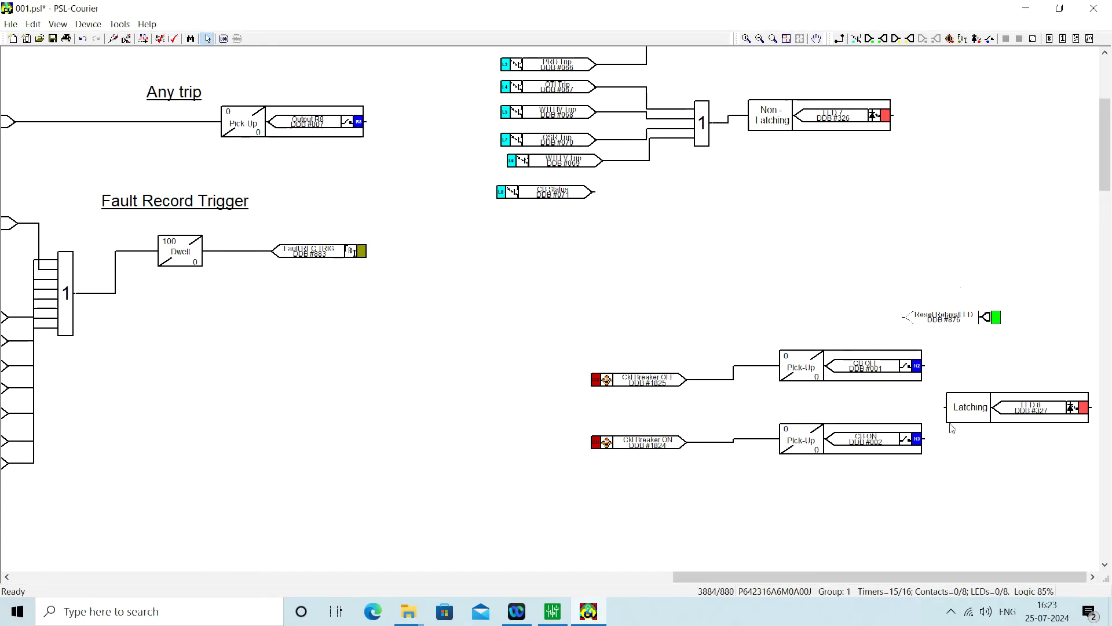
click(840, 38)
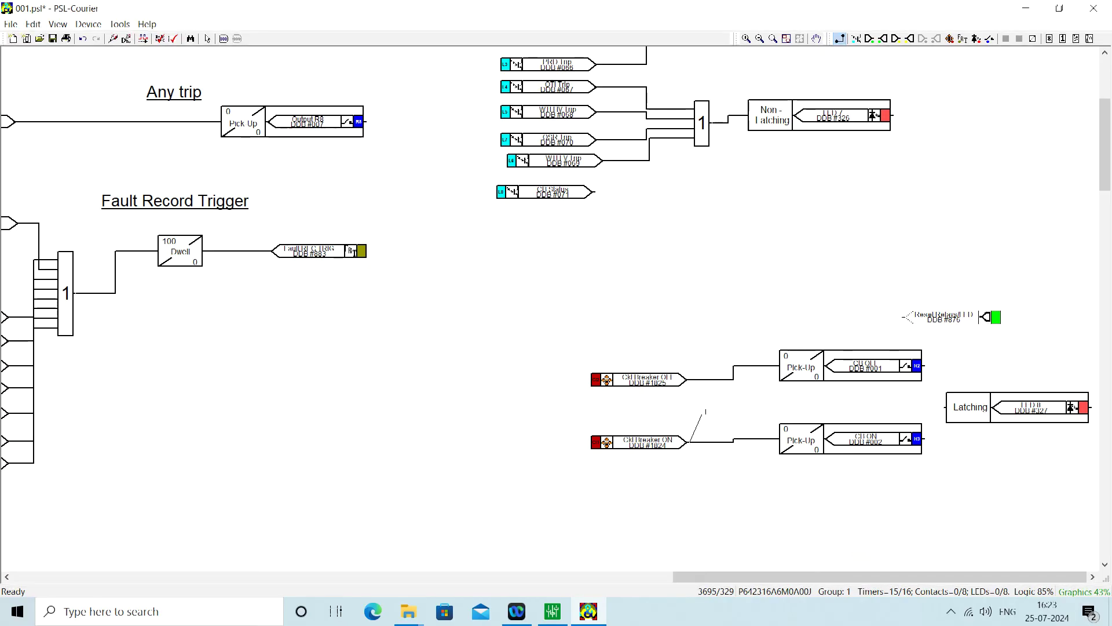
click(945, 405)
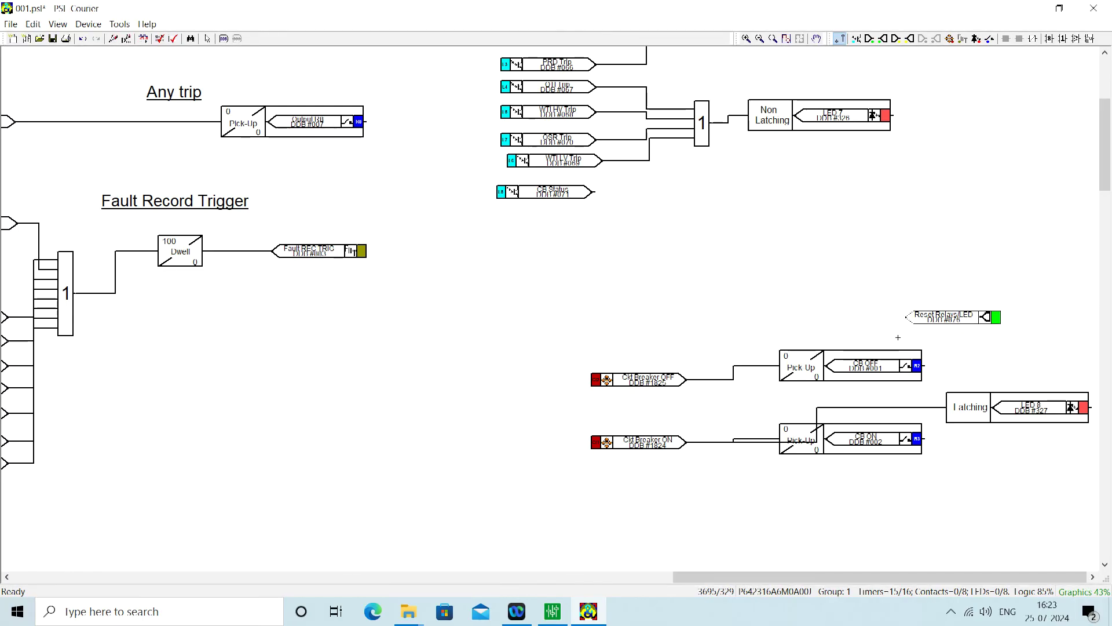
click(688, 380)
key(Escape)
click(840, 38)
click(688, 380)
key(Escape)
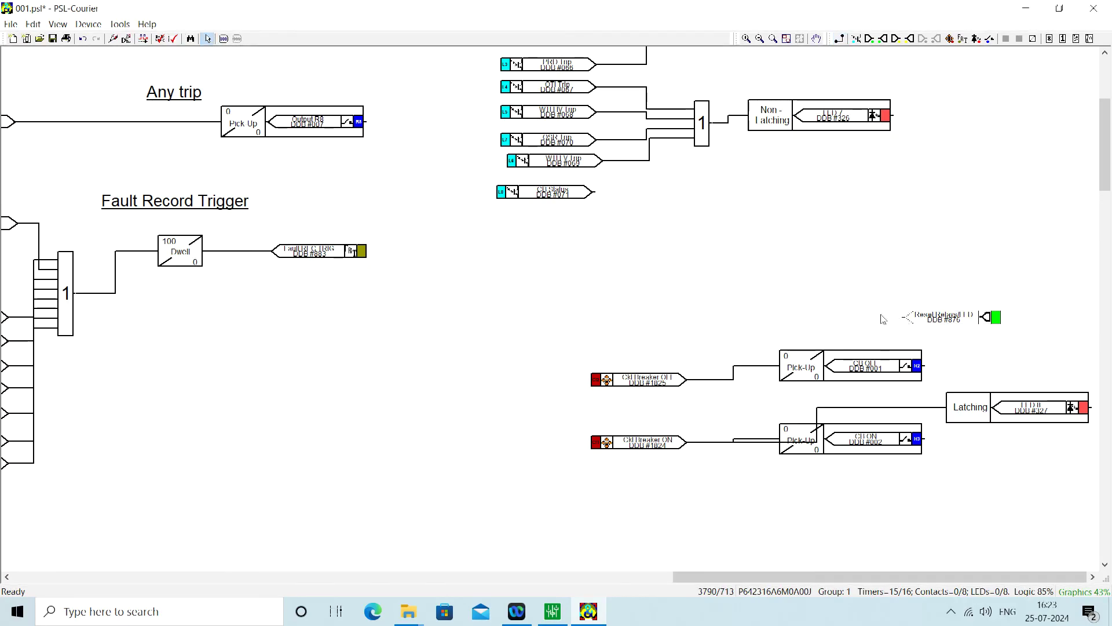
right_click(946, 316)
key(Escape)
right_click(984, 296)
key(Escape)
Move the Reset Relays/LED signal directly above the CB OFF output and link the Ckt Breaker OFF control input to it
drag(939, 322, 790, 313)
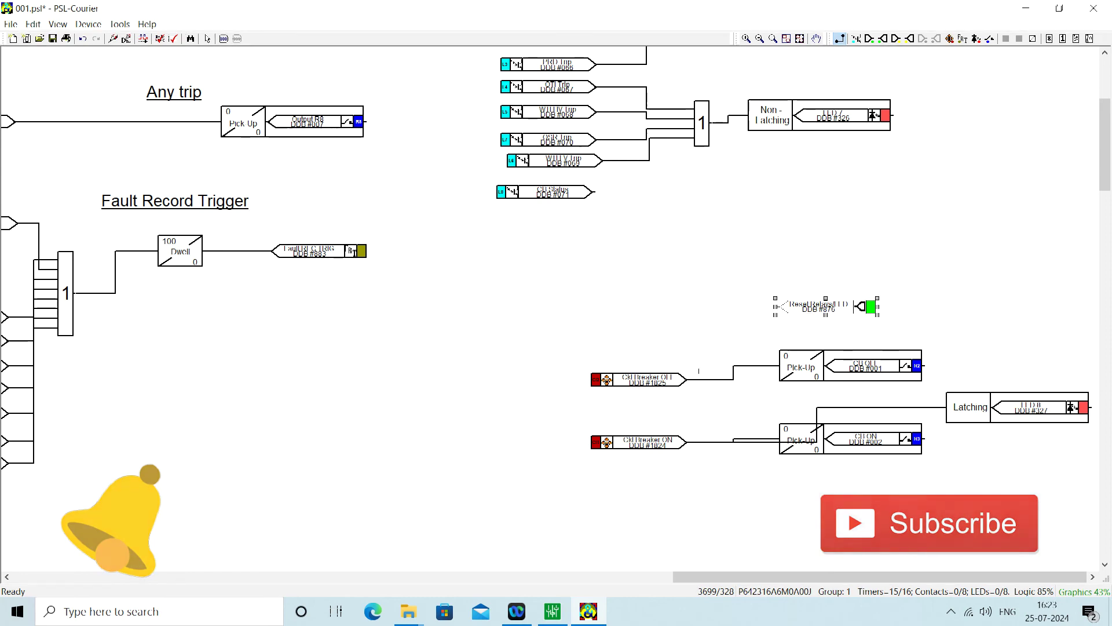
drag(690, 380, 776, 310)
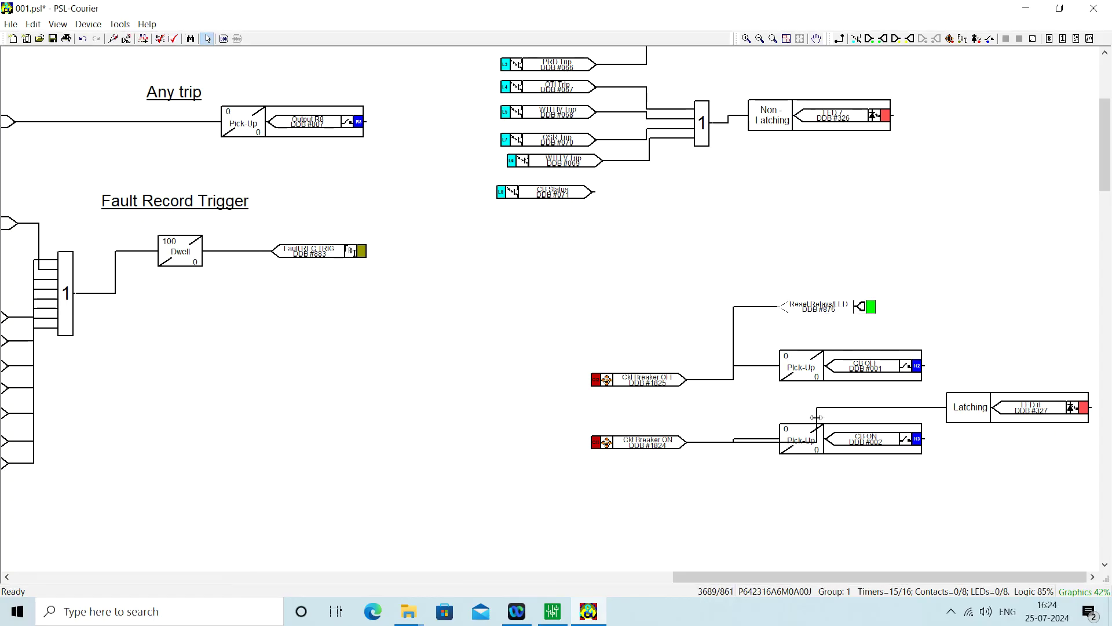
Reroute the LED 8 link clear of the CB ON pick-up timer, save 001.psl and close the PSL editor
click(745, 429)
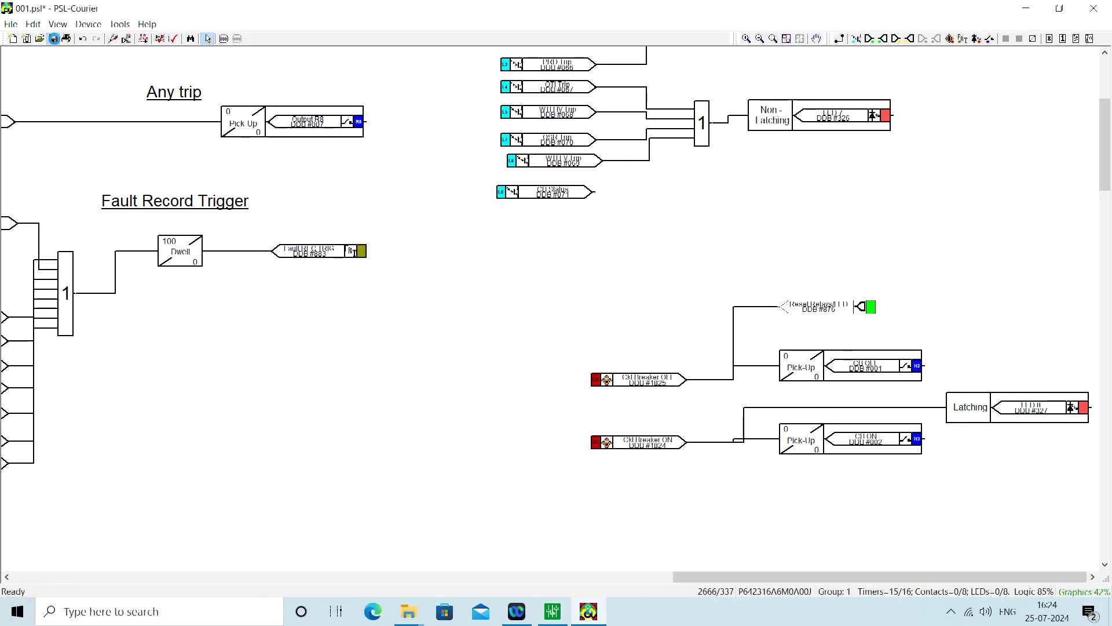
click(54, 38)
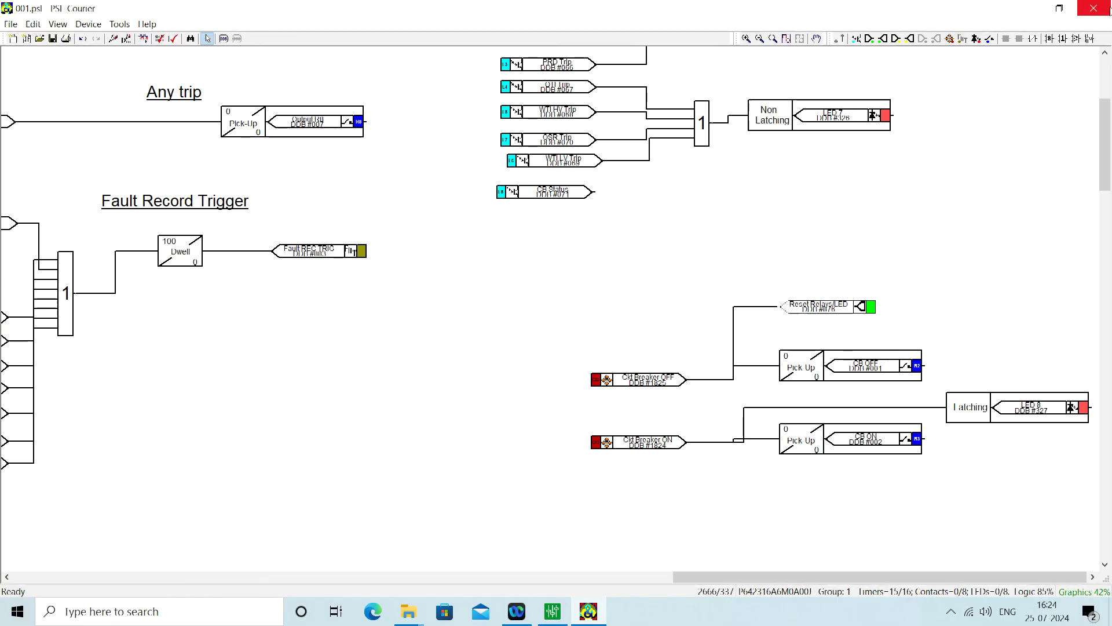
click(1101, 13)
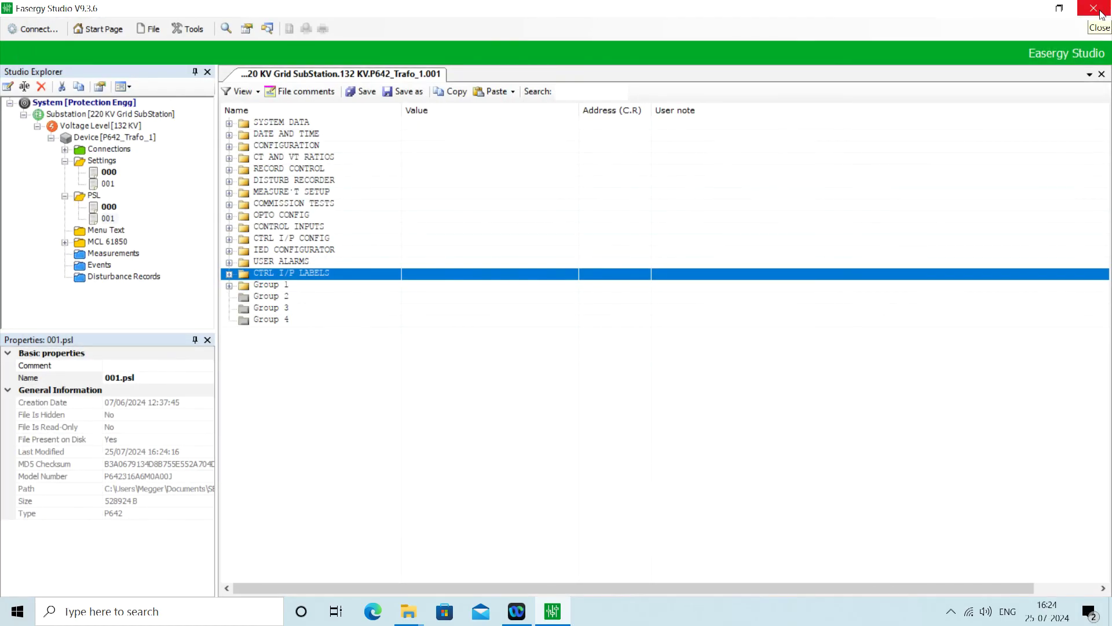